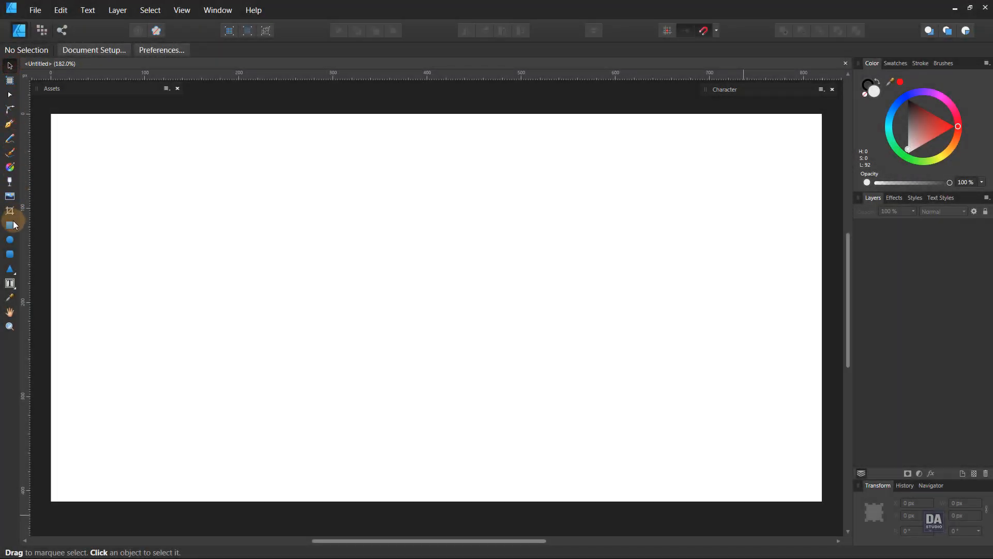
- Draw an 820 × 412 px rectangle covering the whole page and fill it with white
left_click(11, 225)
mouse_move(50, 114)
left_mouse_down()
mouse_move(94, 156)
mouse_move(801, 472)
mouse_move(822, 501)
left_mouse_up()
left_click_drag(916, 147, 908, 154)
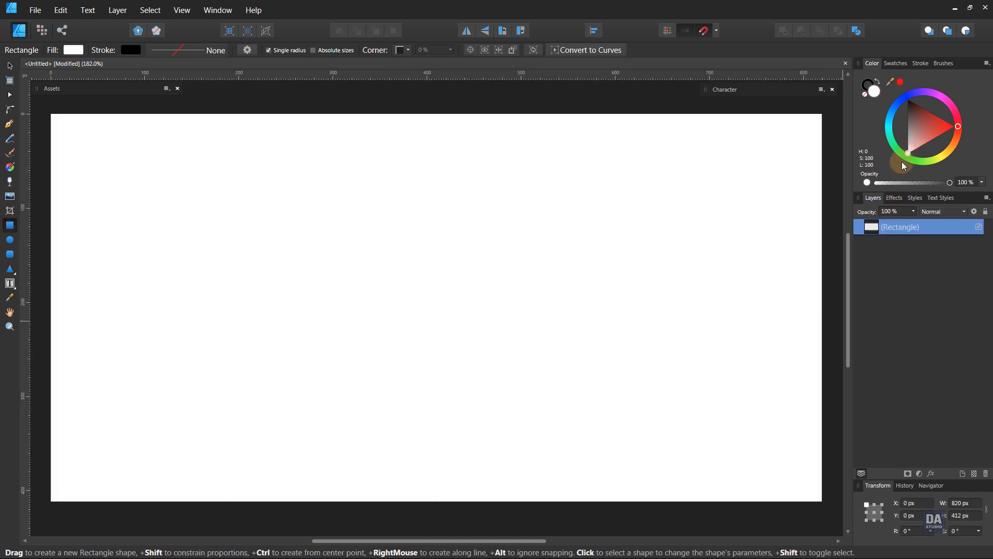
- Add 78% noise to the background rectangle's fill, lock the rectangle, and deselect it
left_click_drag(880, 185, 936, 191)
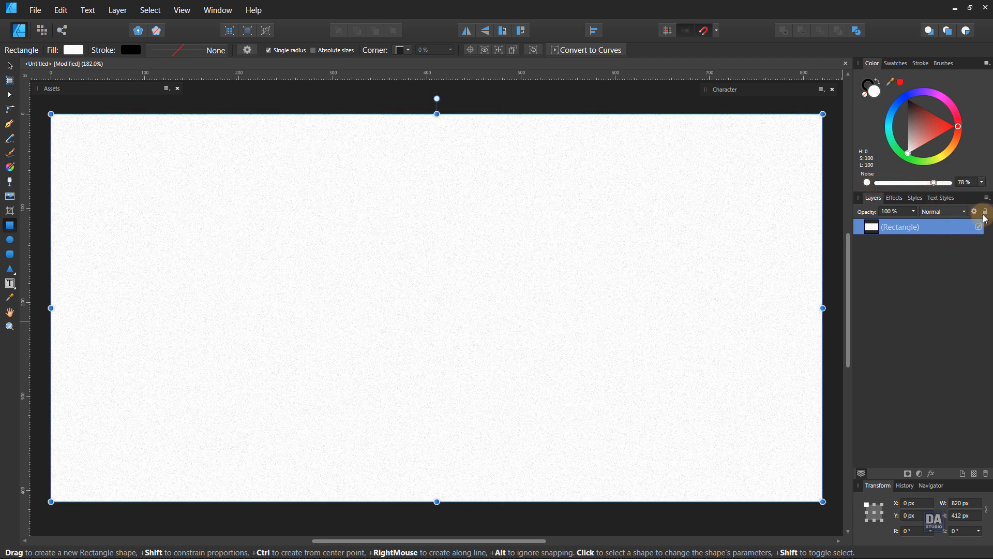
left_click(986, 217)
left_click(736, 277)
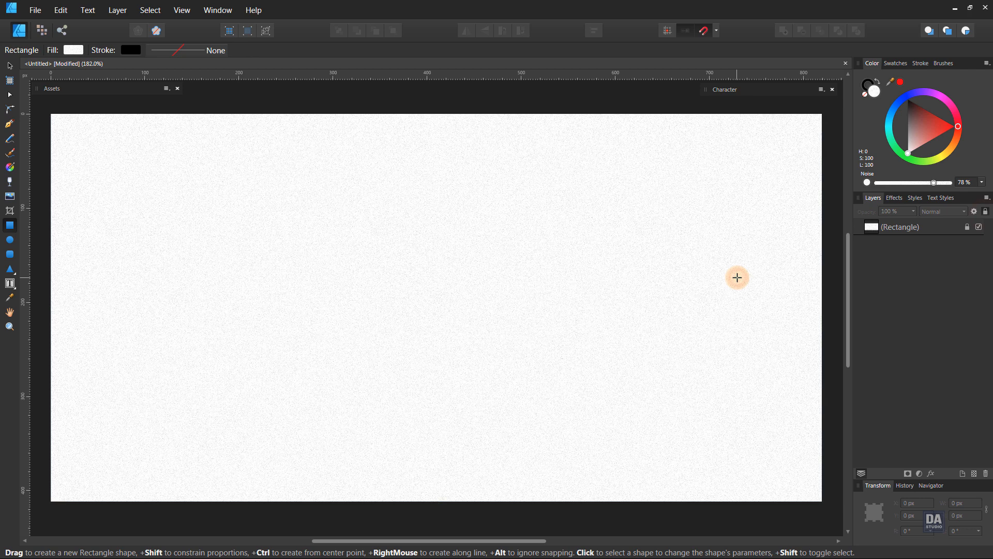
- Draw a circle about 308 px in diameter at the page centre and fill it light grey (H 0, S 3, L 82)
left_click(14, 242)
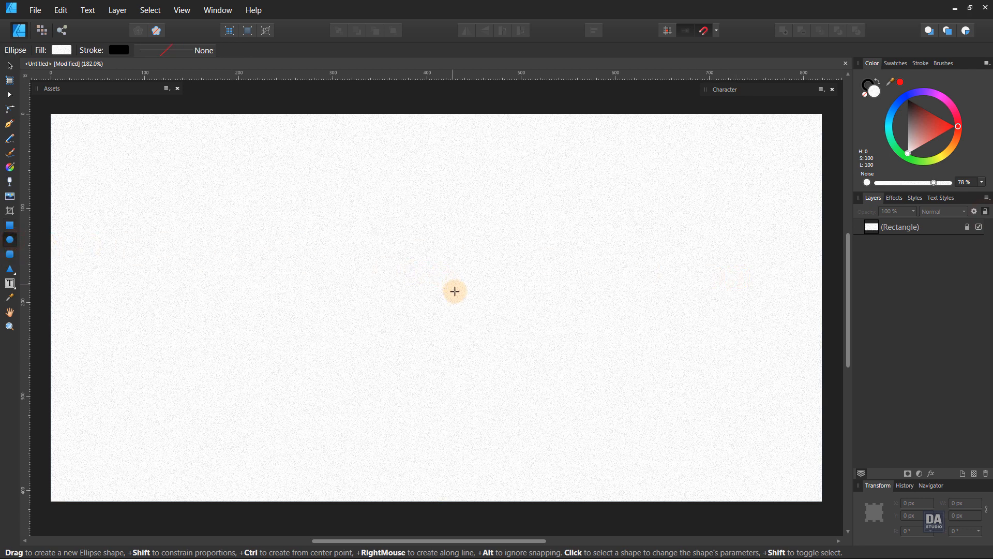
left_click_drag(436, 297, 615, 414)
left_click_drag(912, 145, 909, 144)
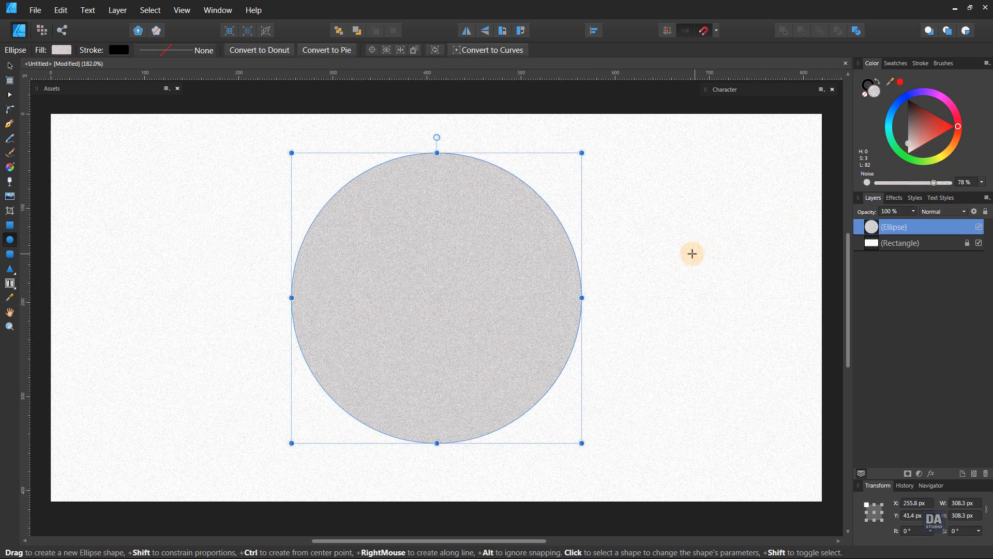
- Move the grey circle to the right half of the page and shrink it to about 280 px in diameter
key("v")
left_click_drag(505, 352, 716, 364)
left_click_drag(792, 453, 779, 440)
mouse_move(696, 368)
left_mouse_down()
mouse_move(676, 363)
mouse_move(694, 368)
left_mouse_up()
left_click(442, 348)
key("space")
mouse_move(455, 339)
left_mouse_down()
mouse_move(466, 332)
mouse_move(455, 334)
left_mouse_up()
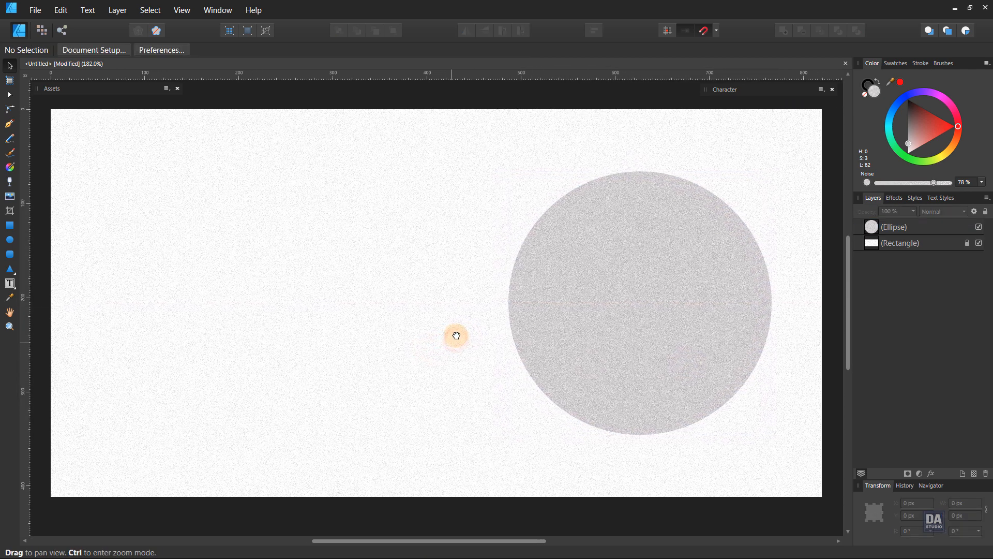
- Place the Design Art Studio logo from the Sample Text assets in the page's upper-left area and fill it black
left_click(52, 94)
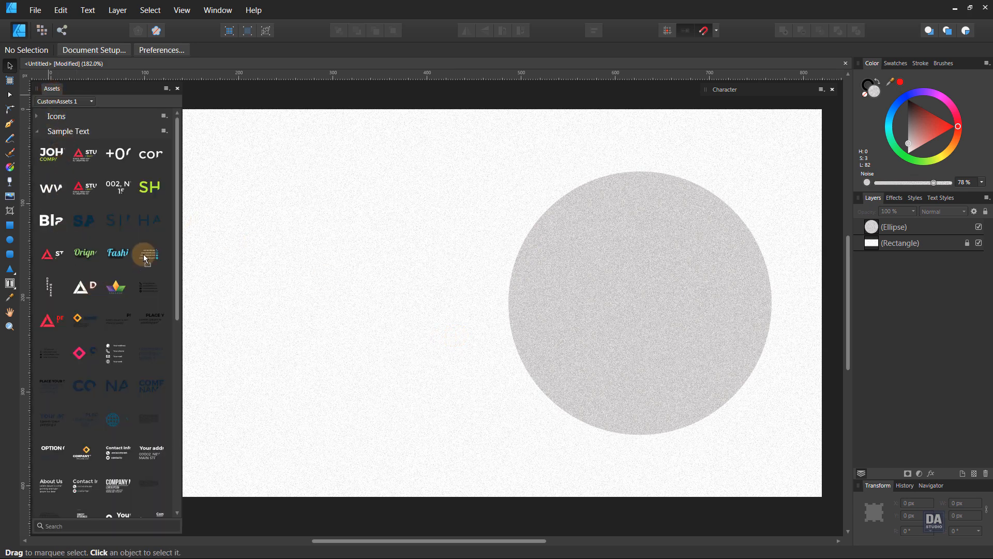
left_click_drag(146, 254, 241, 166)
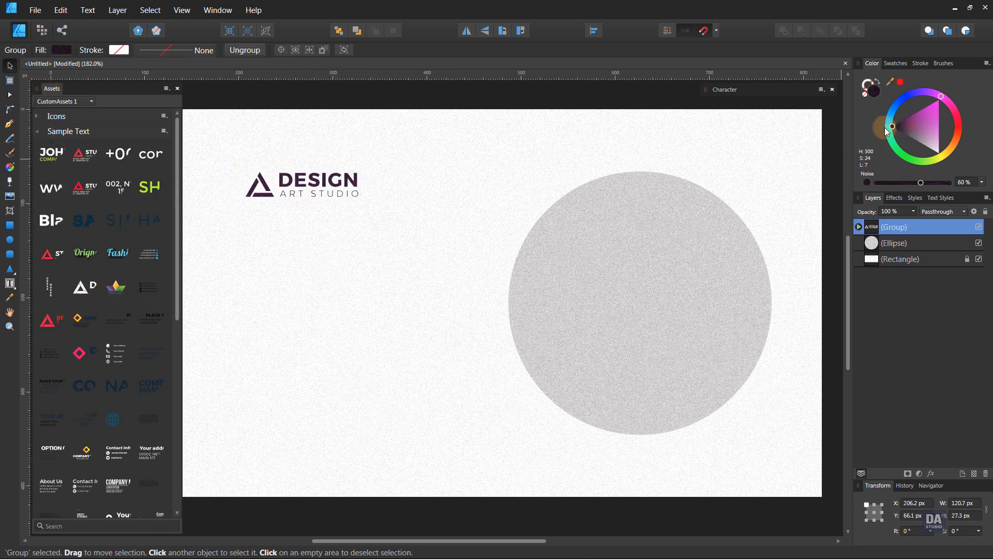
left_click(142, 90)
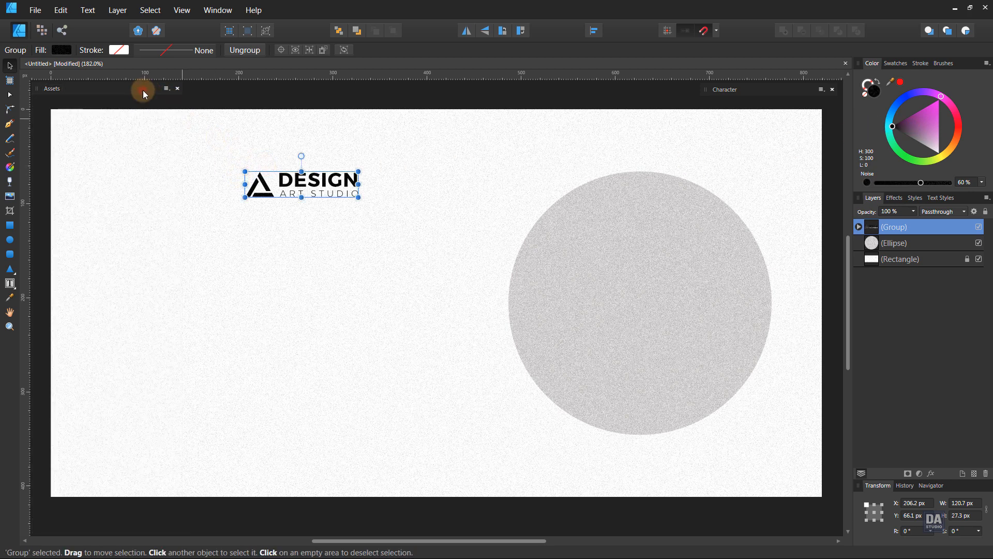
- Give the logo a black stroke, then shrink it to about 69 px wide and move it into the page's upper-left corner
left_click(868, 85)
left_click_drag(915, 129, 899, 88)
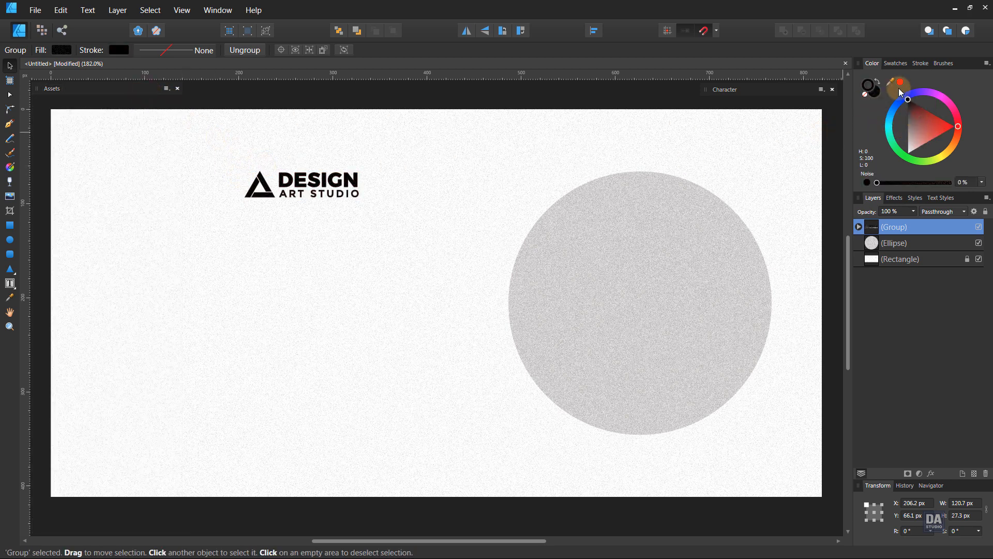
left_click_drag(359, 199, 108, 135)
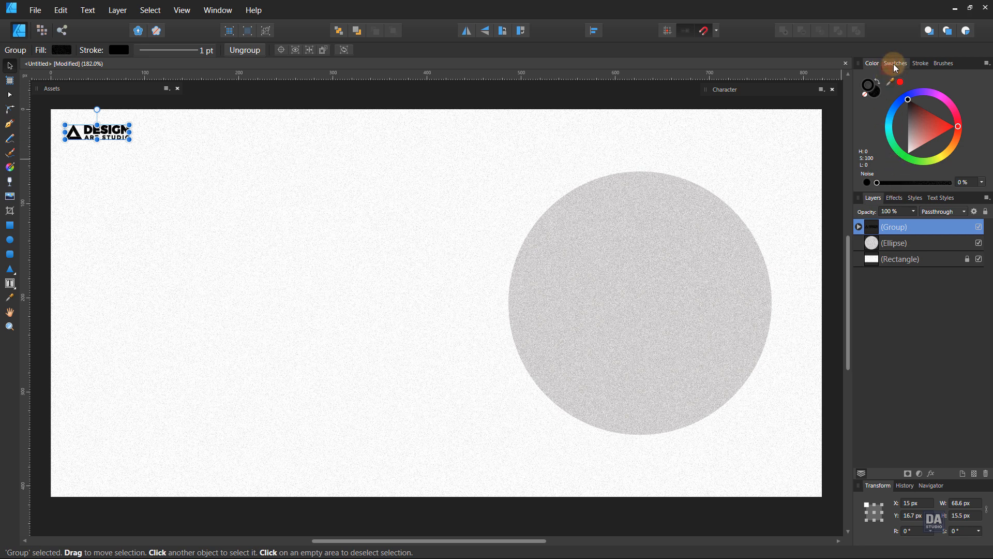
- Recolour the logo's stroke and fill with the same dark grey from the Greys palette, then deselect it
left_click(895, 65)
left_click(897, 121)
scroll(897, 132, "up", 2)
left_click(893, 139)
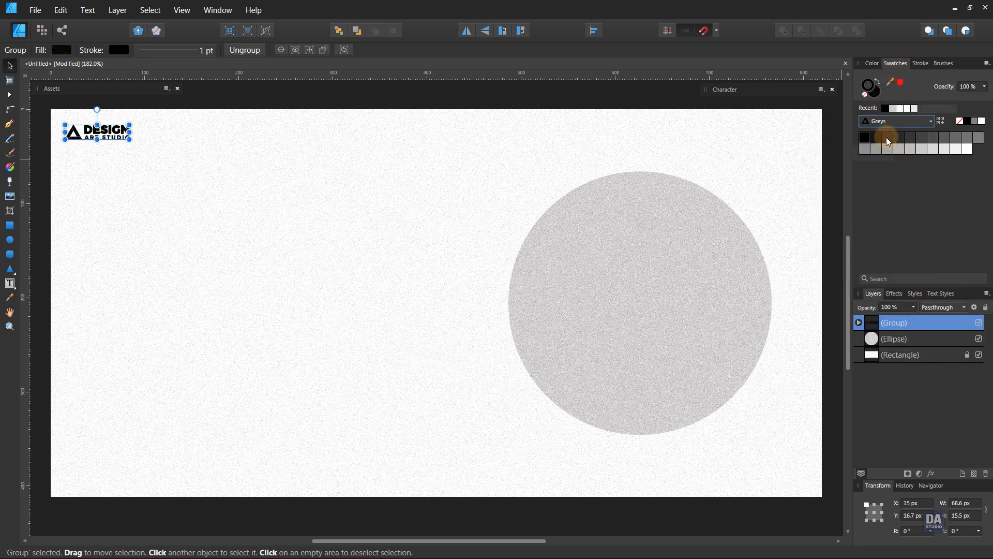
left_click(886, 137)
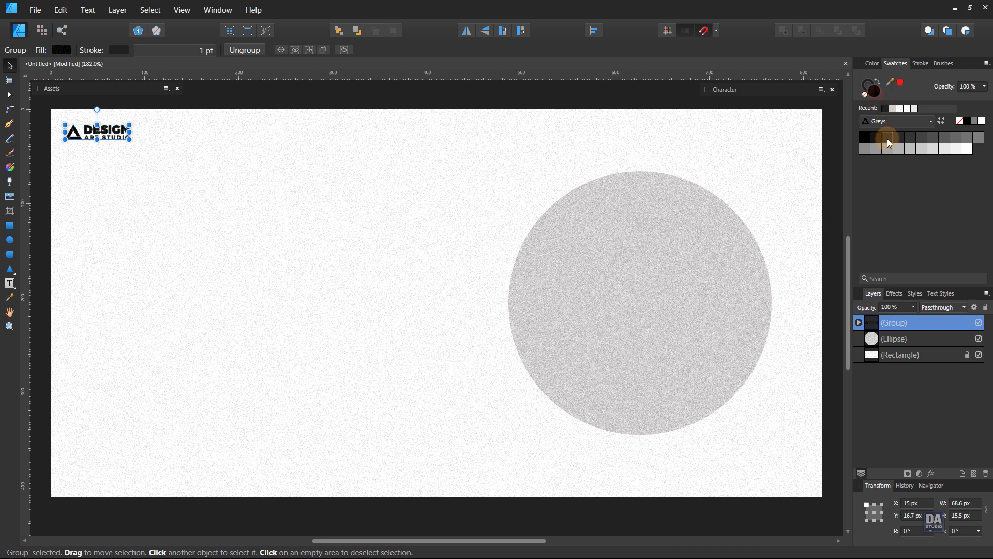
left_click(887, 138)
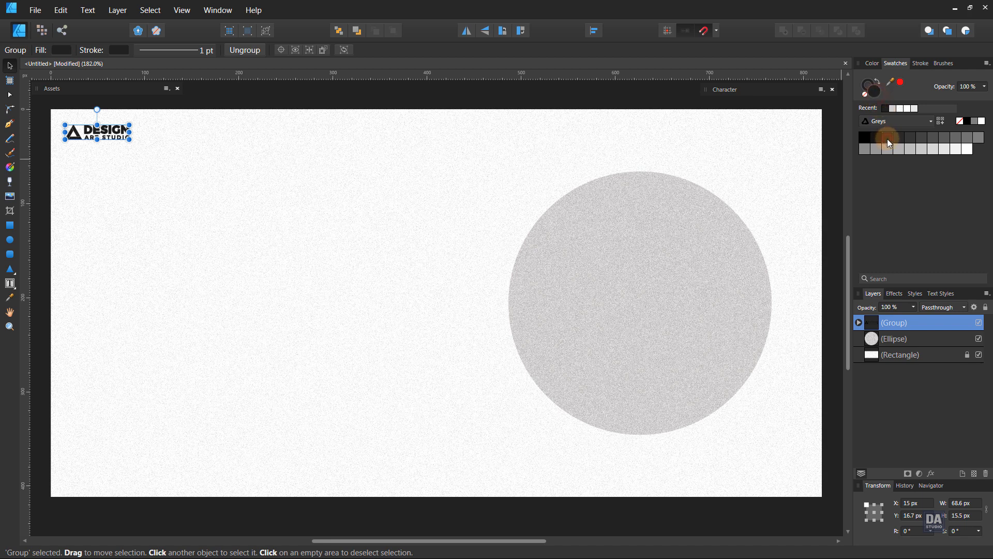
left_click(301, 111)
key("space")
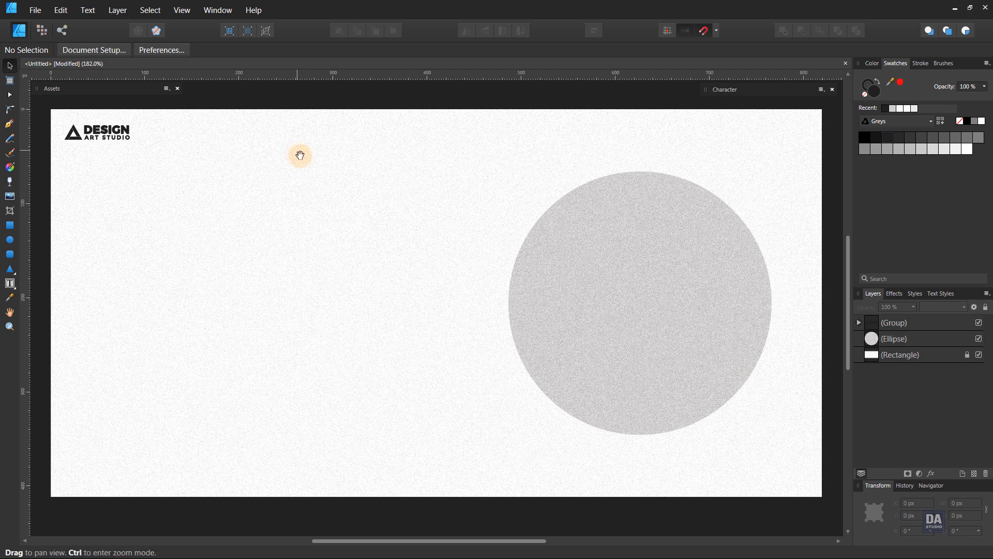
left_click_drag(328, 184, 328, 182)
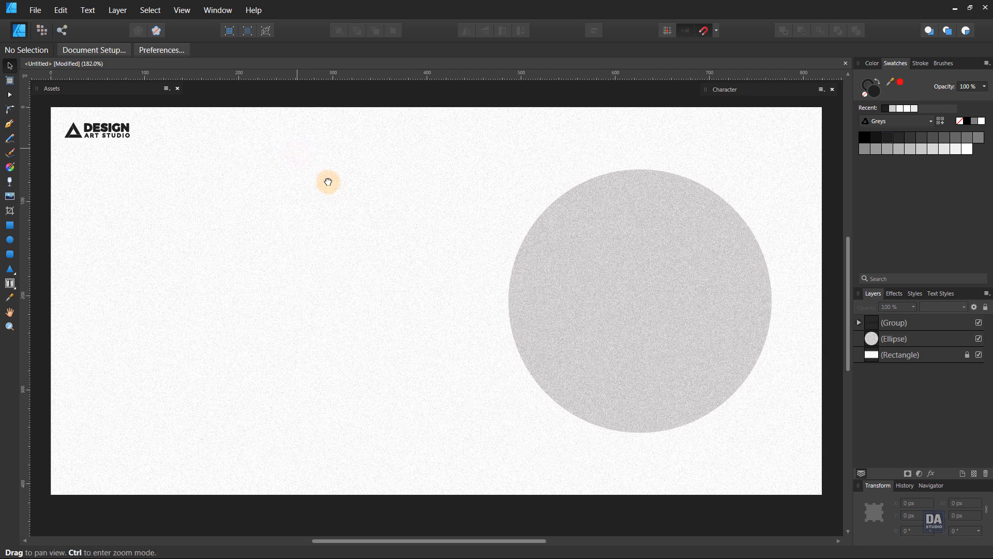
- Shift the logo slightly inward from the page corner to about X 18.8 px, Y 20 px
left_click(117, 137)
left_click_drag(115, 134, 113, 136)
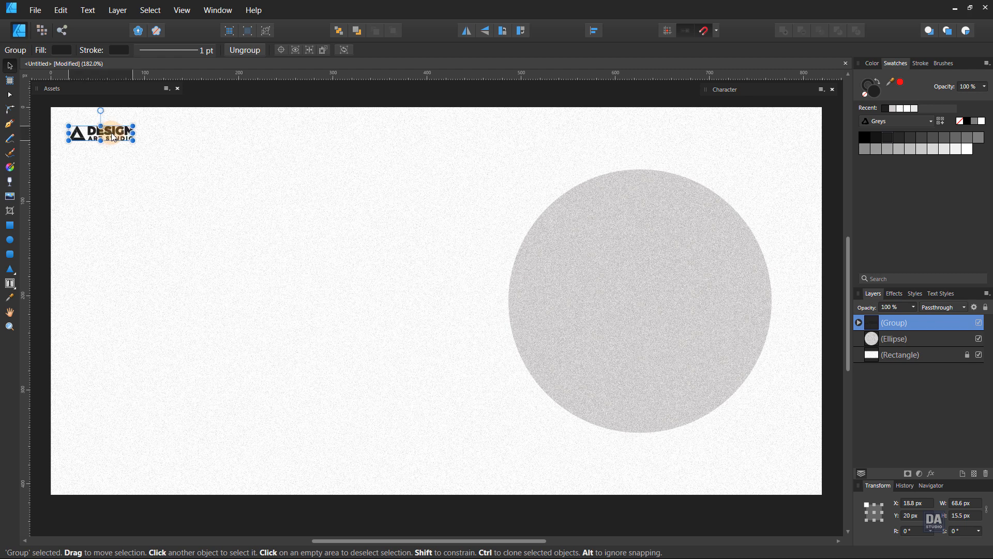
left_click(152, 155)
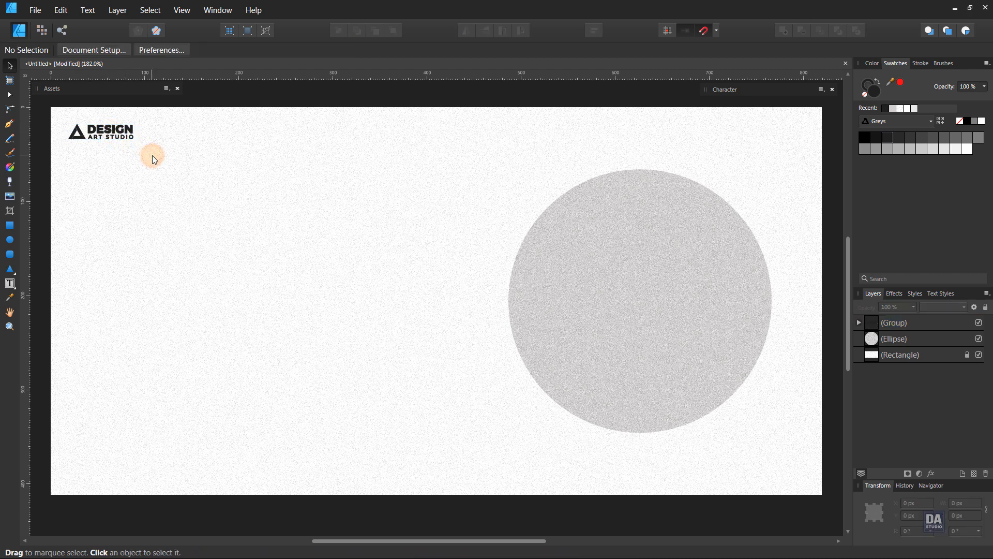
- Move the grey circle slightly down to about Y 75.2 px and deselect it
key("space")
left_click_drag(206, 197, 245, 199)
key("ctrl+space")
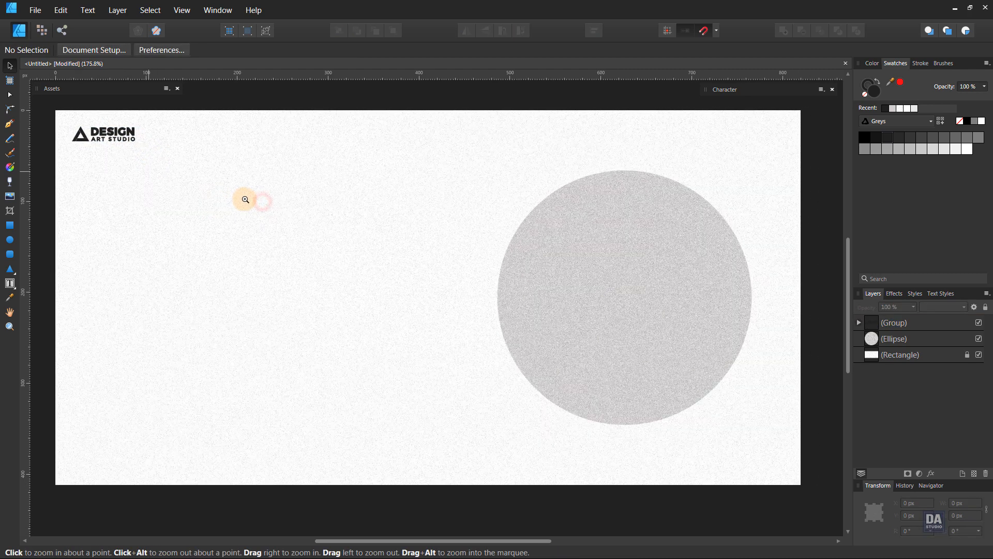
left_click(605, 305)
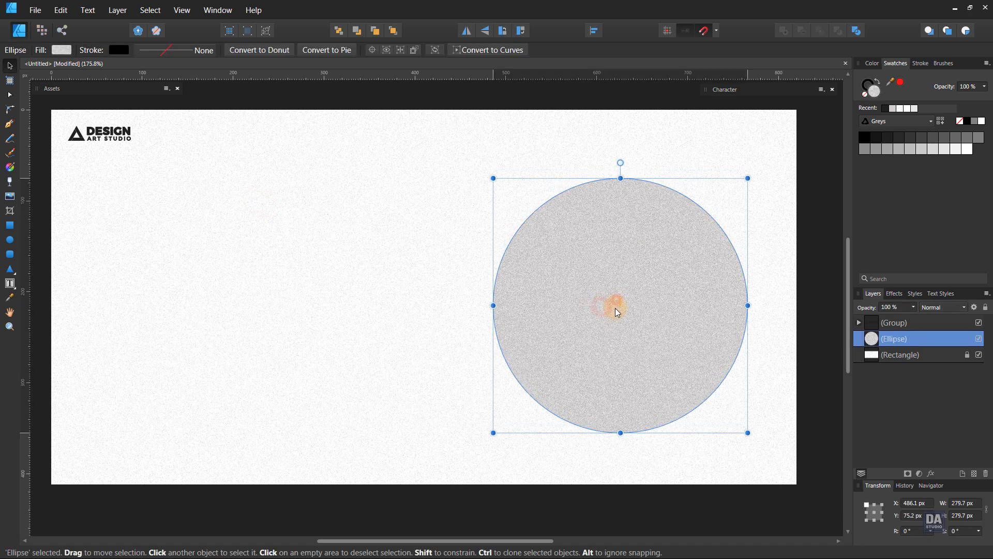
left_click(337, 261)
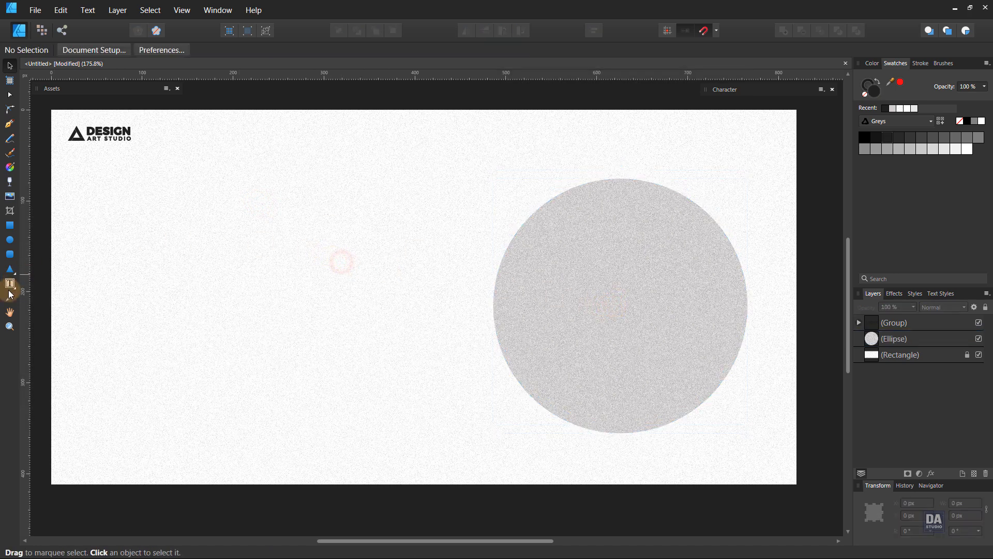
- Add the artistic text "HOME" in the empty area between the logo and the circle
left_click_drag(9, 287, 52, 283)
left_click(302, 295)
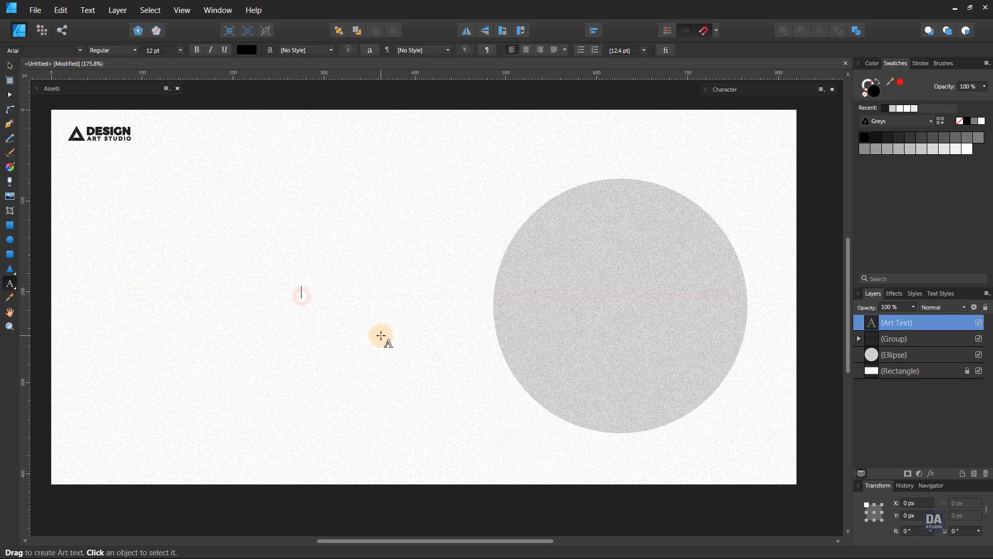
type("HOME")
key("Escape")
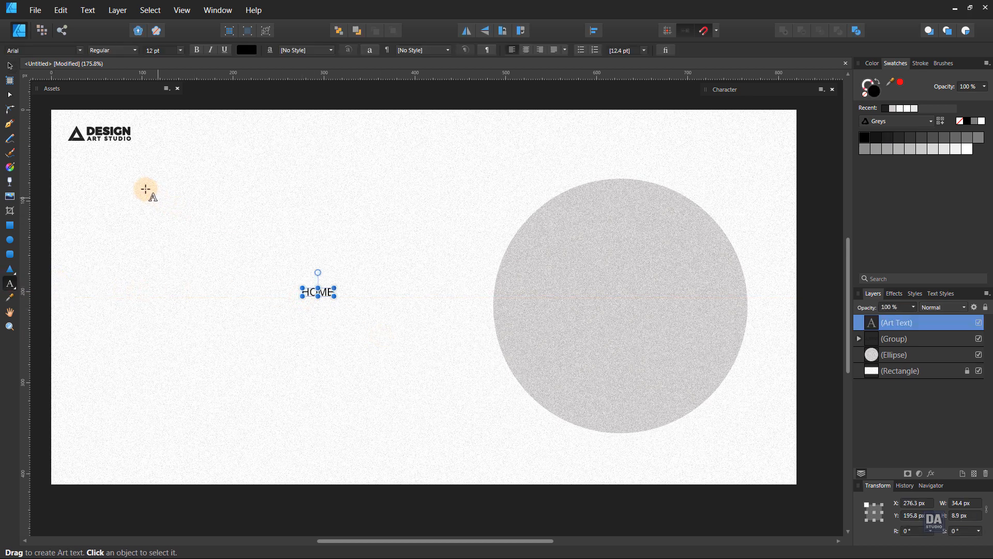
- Make the HOME text bold, enlarge it to about 14.1 pt, and move it to the page top level with the logo
left_click(10, 65)
left_click(122, 49)
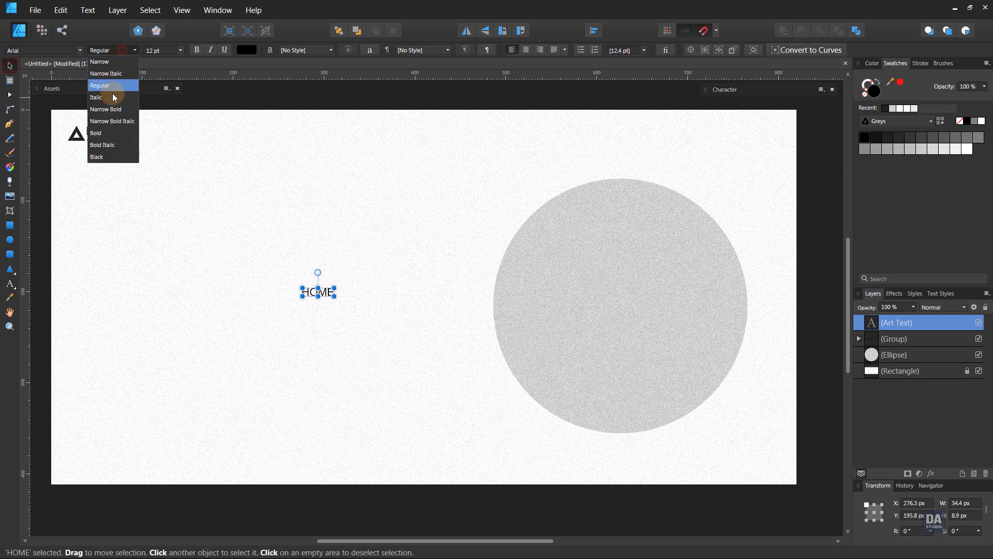
left_click(113, 138)
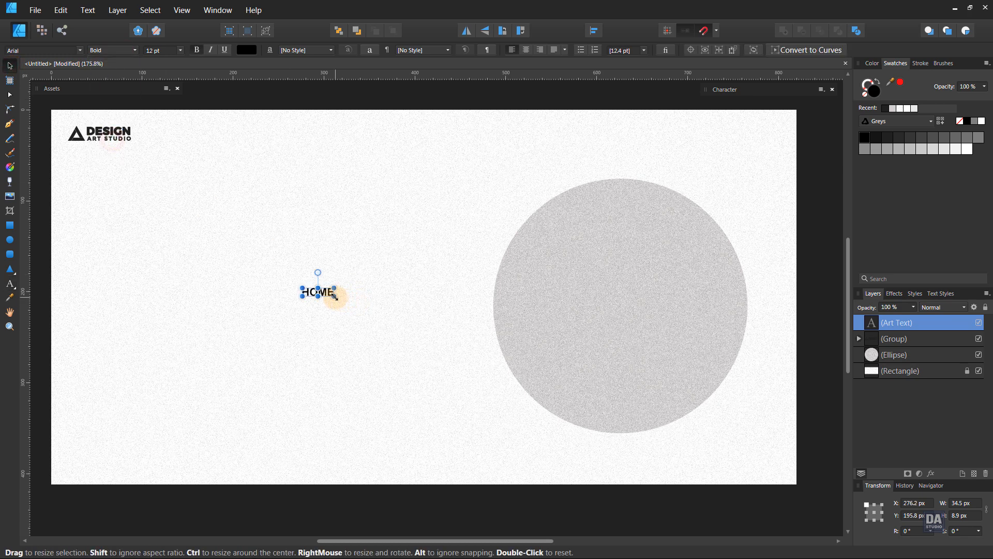
left_click_drag(337, 298, 493, 140)
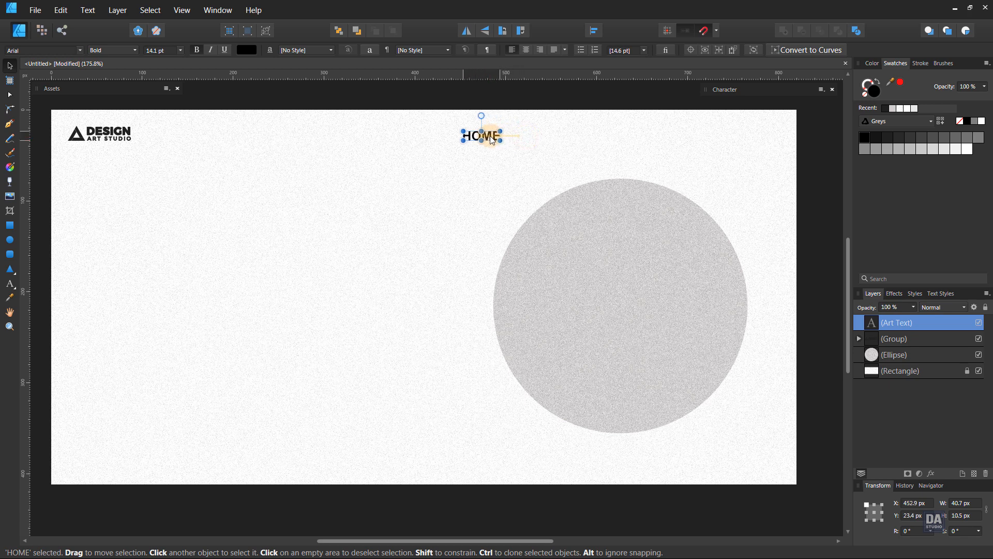
- Change the HOME text's wording to "Home"
key("t")
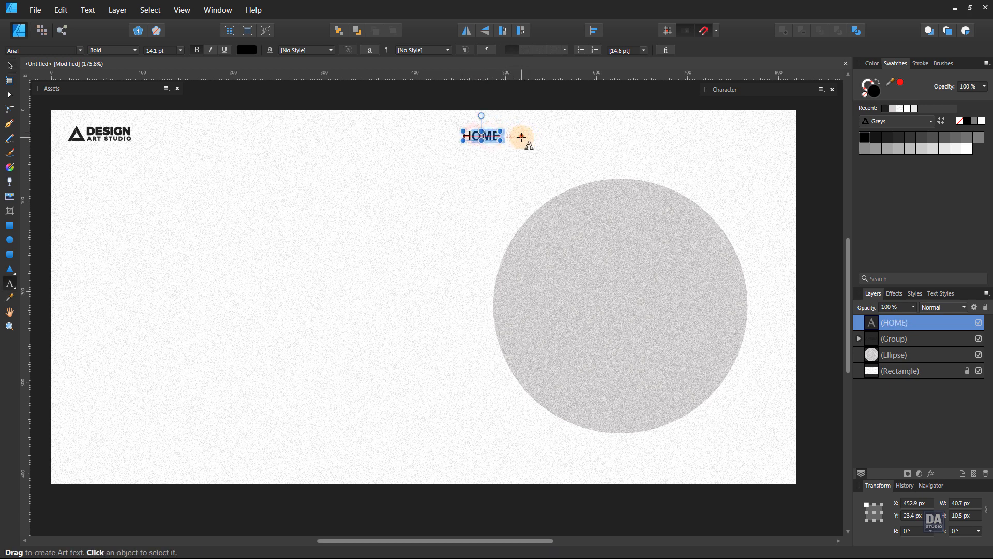
type("Home")
key("Escape")
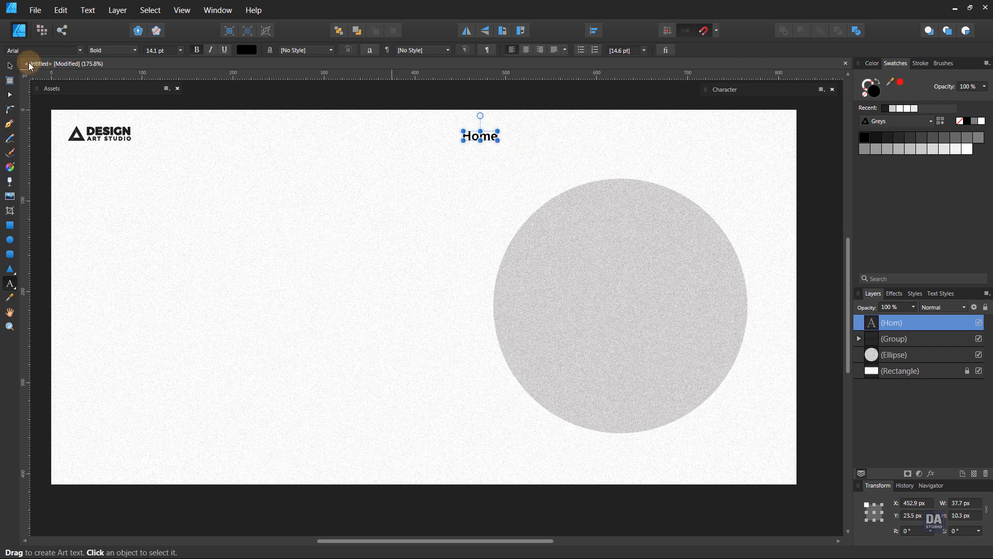
- Duplicate the Home text beside the original on its right and change the copy's wording to "About Us"
key("space")
left_click_drag(651, 126, 488, 195)
left_click_drag(352, 187, 438, 187)
left_click_drag(420, 257, 400, 236)
left_click_drag(176, 187, 257, 187)
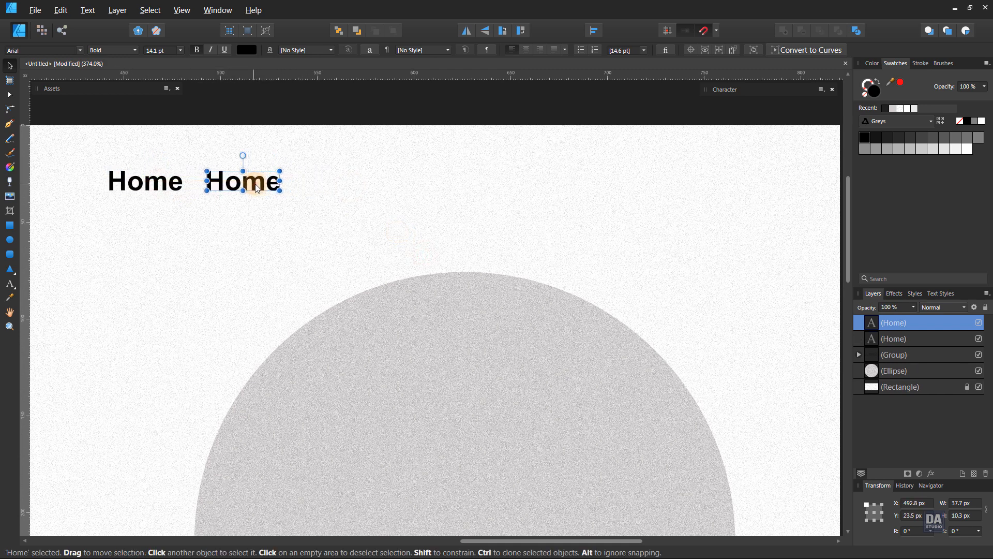
double_click(256, 184)
type("About Us")
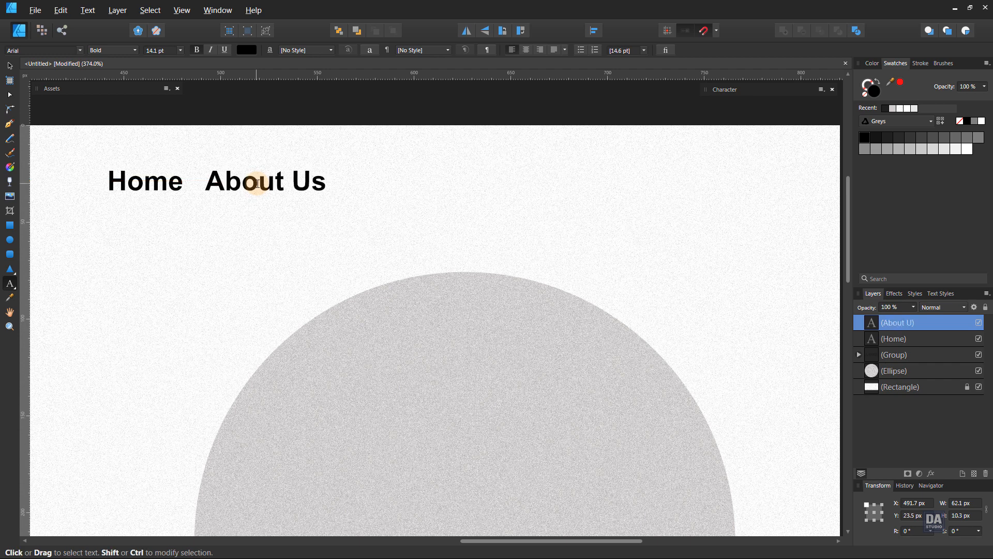
key("Escape")
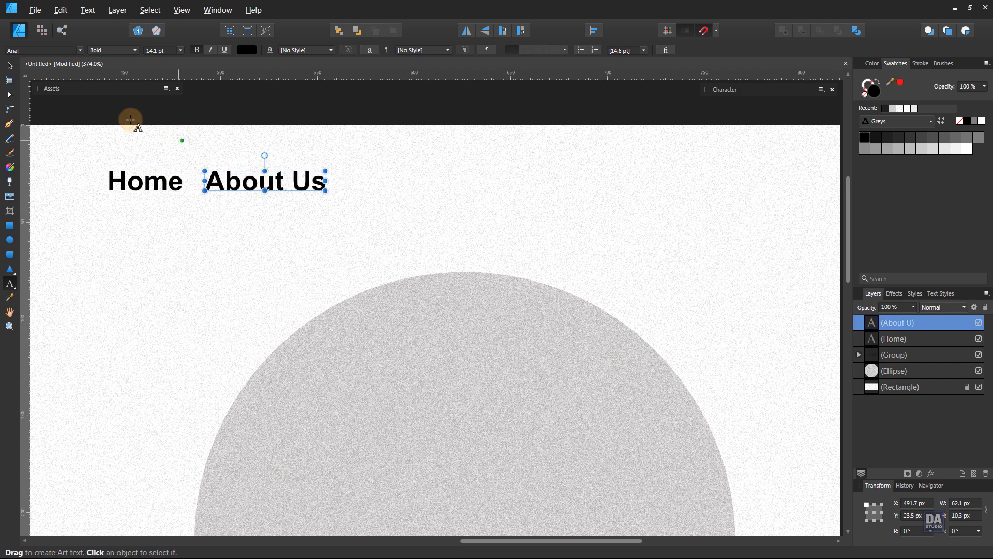
left_click(10, 66)
- Duplicate the About Us text to its right and change the copy's wording to "Service"
key("ctrl+j")
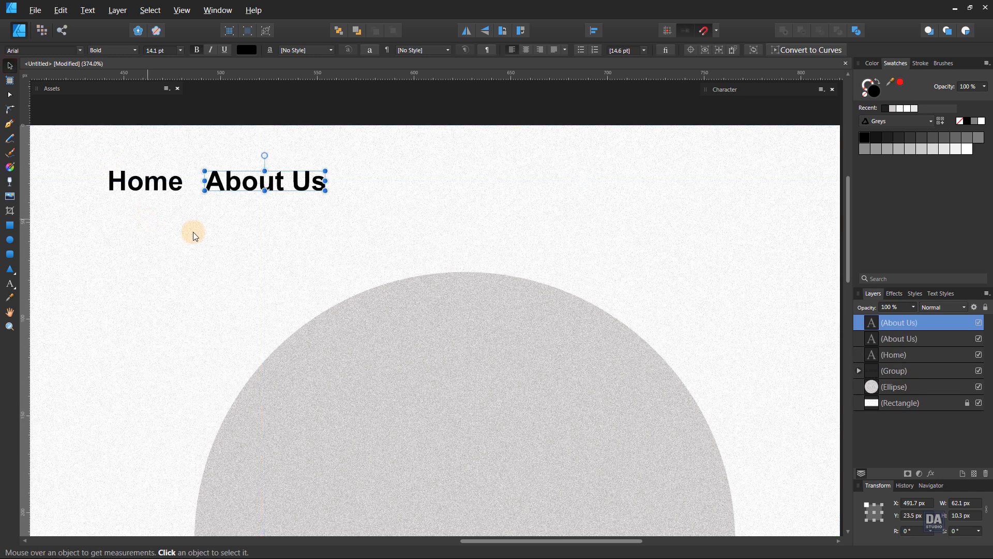
left_click_drag(278, 199, 429, 181)
double_click(424, 181)
key("ctrl+a")
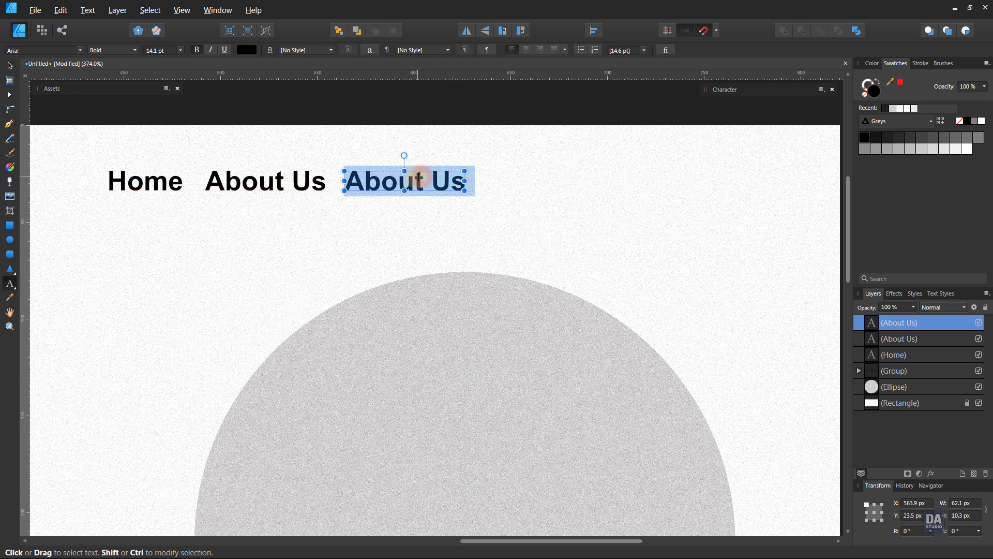
type("Service")
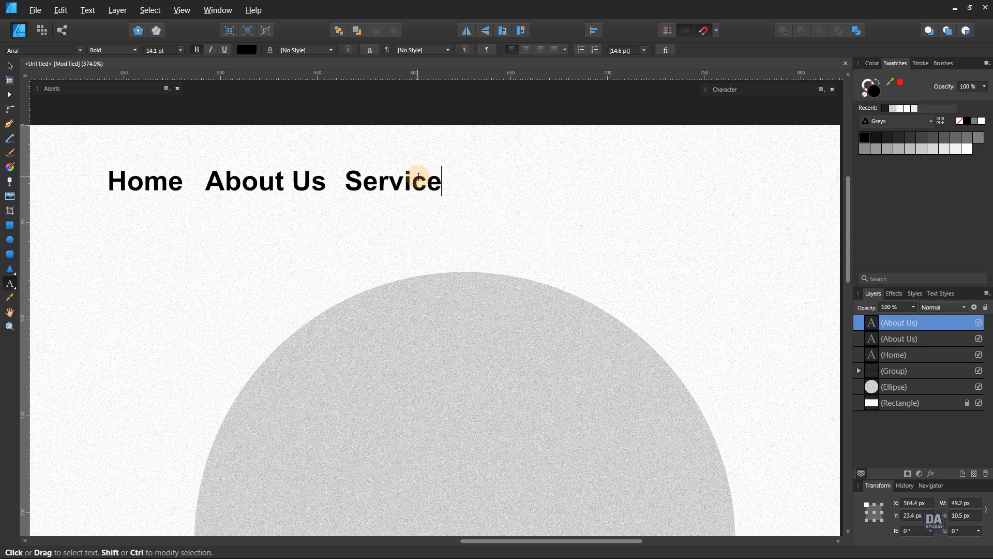
key("Escape")
left_click(10, 66)
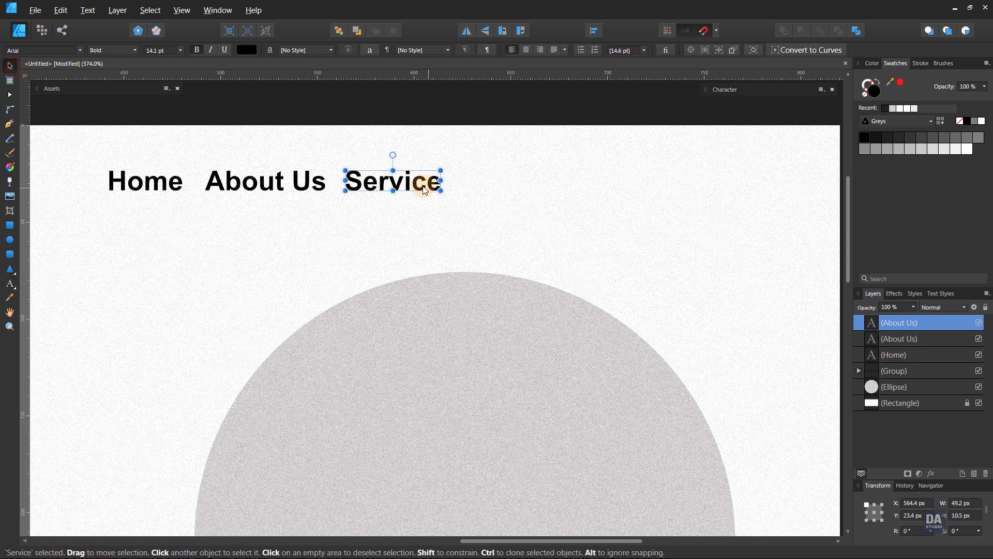
- Duplicate the Service text to its right and change the copy's wording to "Contact"
left_click_drag(422, 182, 541, 189)
double_click(515, 185)
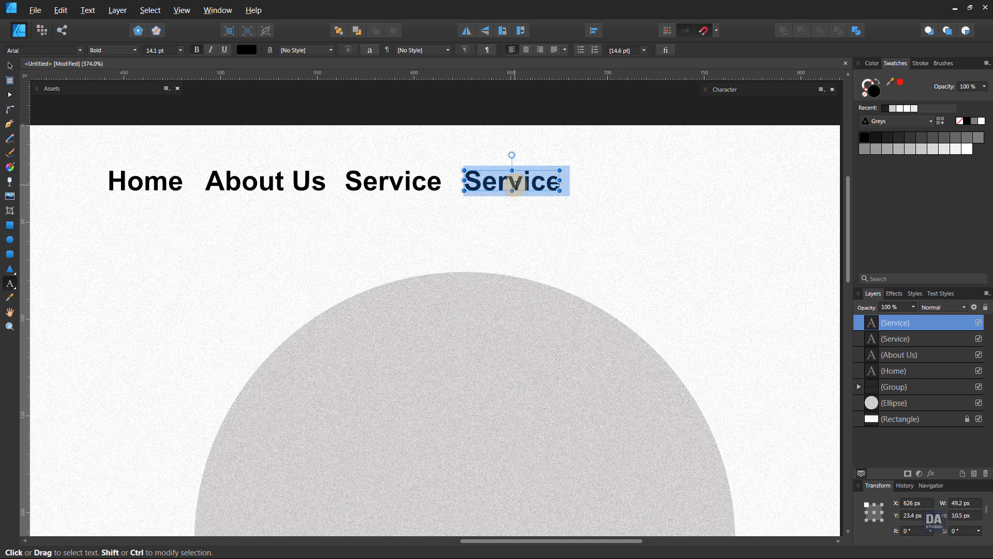
type("Contac")
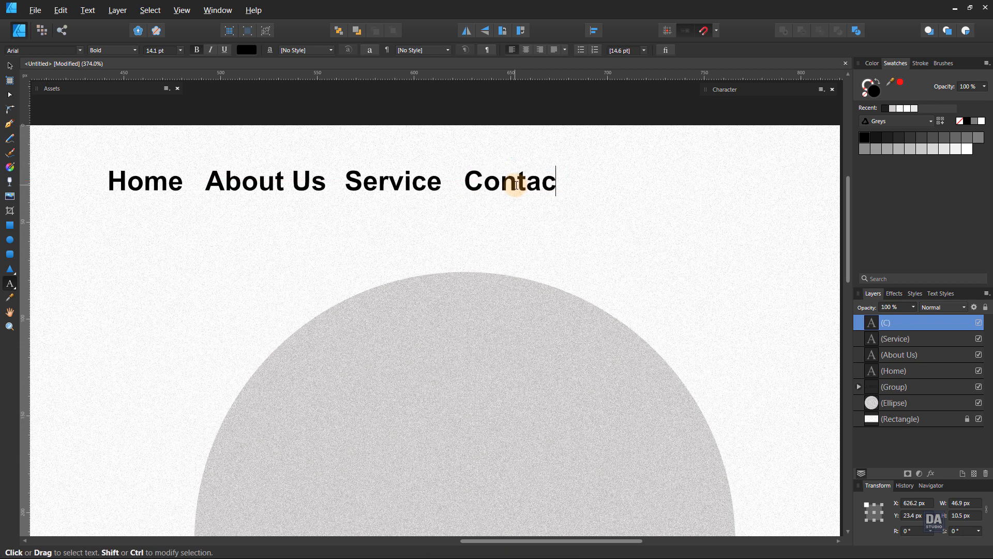
type("t")
key("Escape")
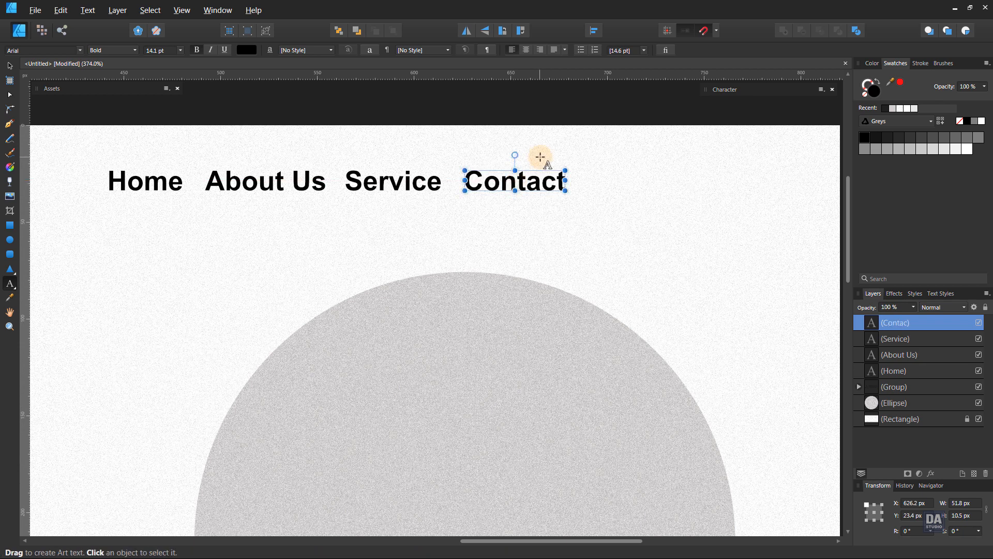
- Select the Home, About Us, Service and Contact texts together and distribute them evenly across the horizontal spacing
left_click(10, 65)
key("ctrl+space")
left_click_drag(533, 211, 257, 177)
left_click_drag(433, 231, 452, 213)
left_click_drag(343, 156, 610, 169)
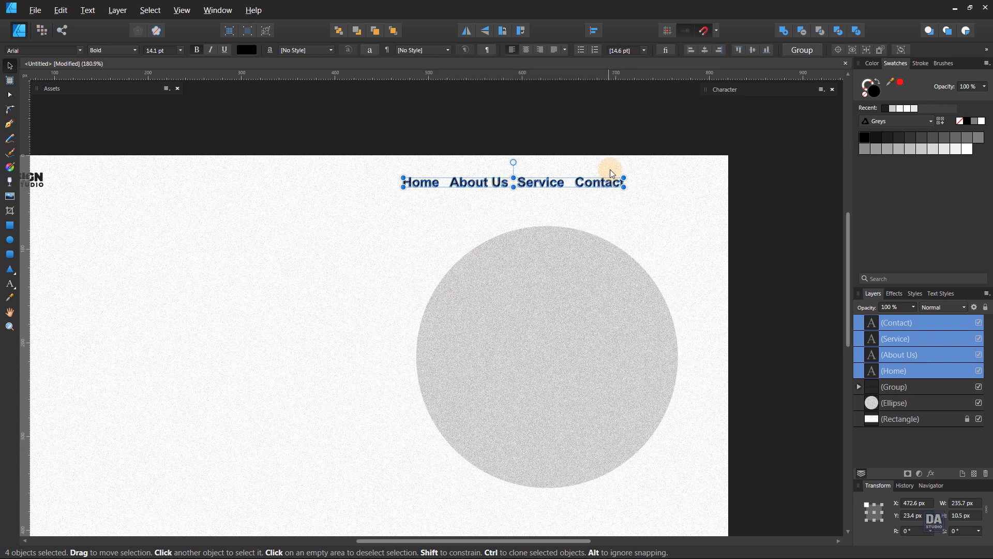
left_click(594, 31)
left_click(640, 65)
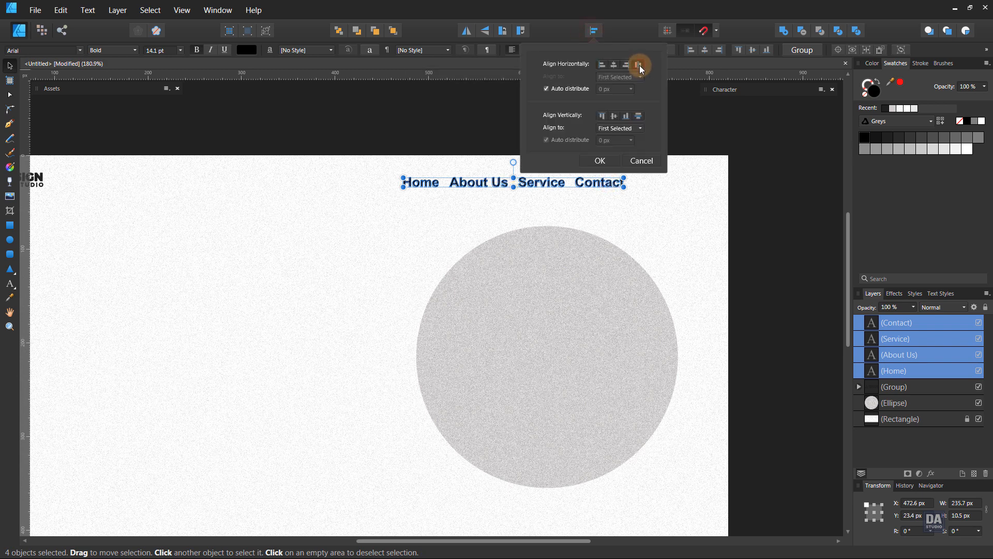
left_click(610, 160)
left_click(610, 148)
- Widen the navigation menu by moving Home further left and shifting About Us, Service and Contact together to the right
key("z")
left_click_drag(611, 147, 547, 160)
key("v")
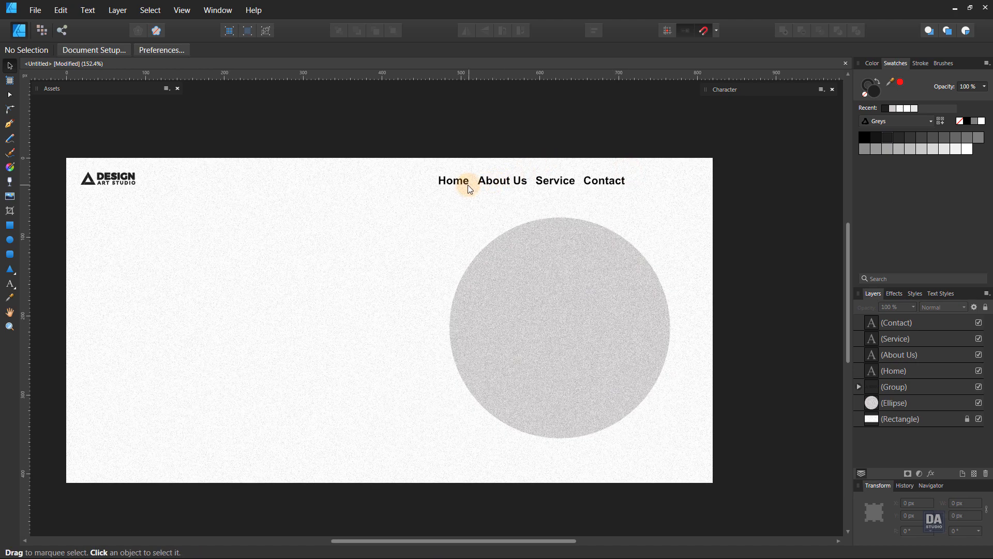
left_click_drag(466, 181, 501, 184)
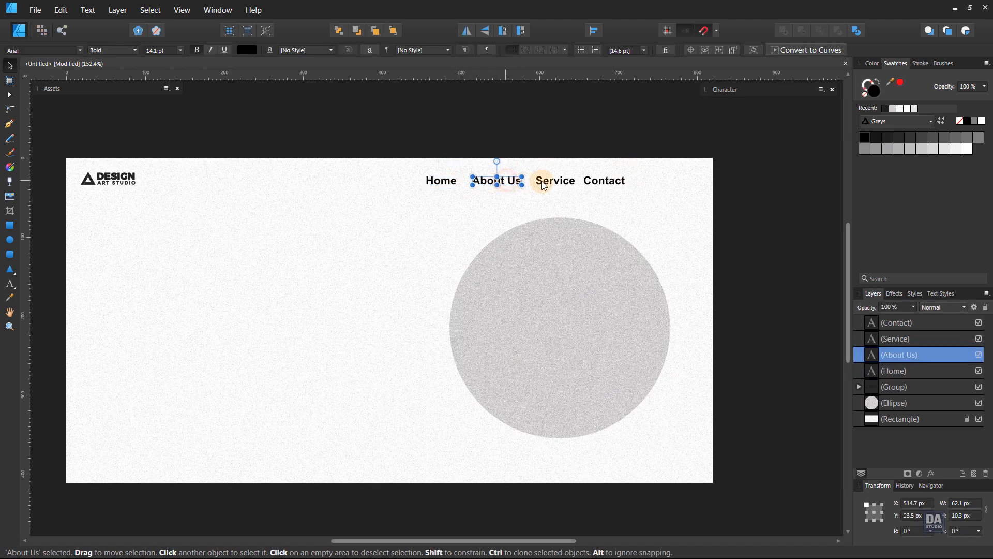
left_click(569, 185, "shift")
left_click(600, 181, "shift")
left_click_drag(600, 181, 611, 181)
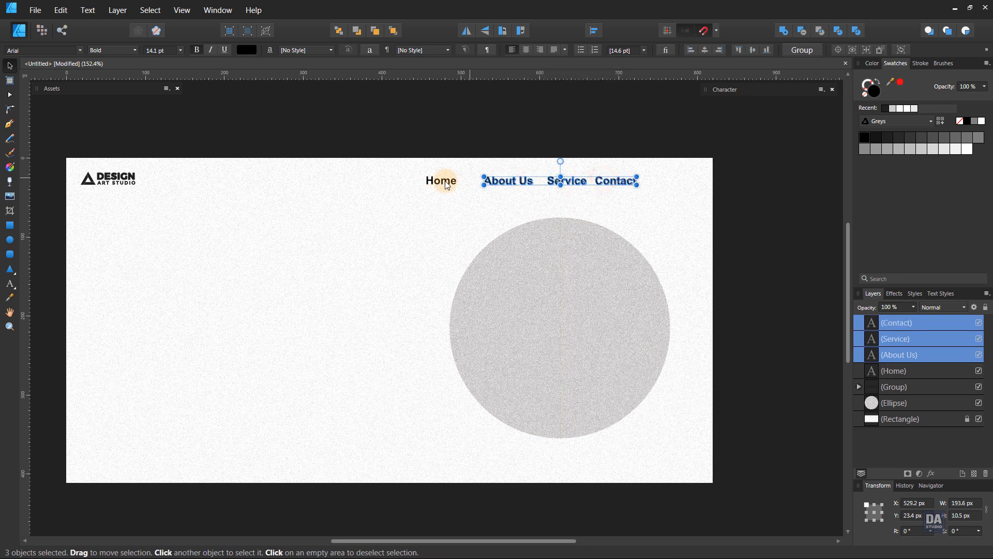
- Add Home to the selected menu texts and redistribute all four with equal horizontal spacing
left_click(448, 184, "shift")
left_click(595, 30)
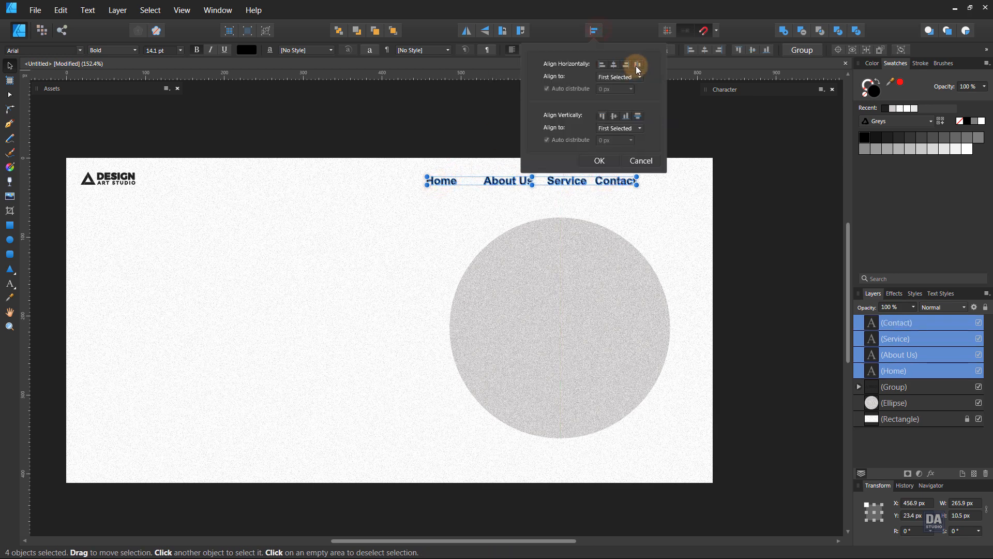
left_click(637, 66)
left_click(600, 158)
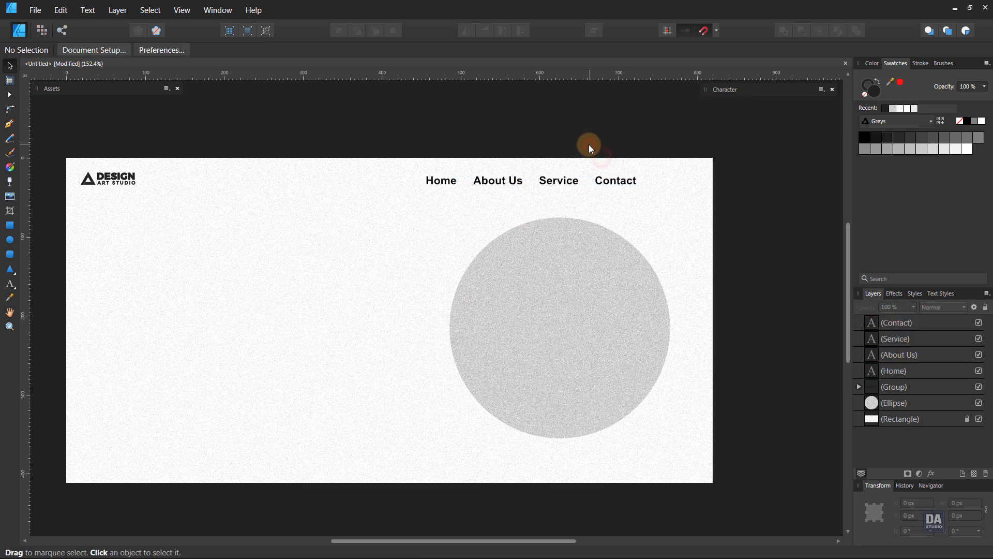
- Duplicate the Home text into the empty area below the logo and reword the copy as "Welcome to our" over "Amazing Service"
key("z")
left_click_drag(566, 211, 533, 193)
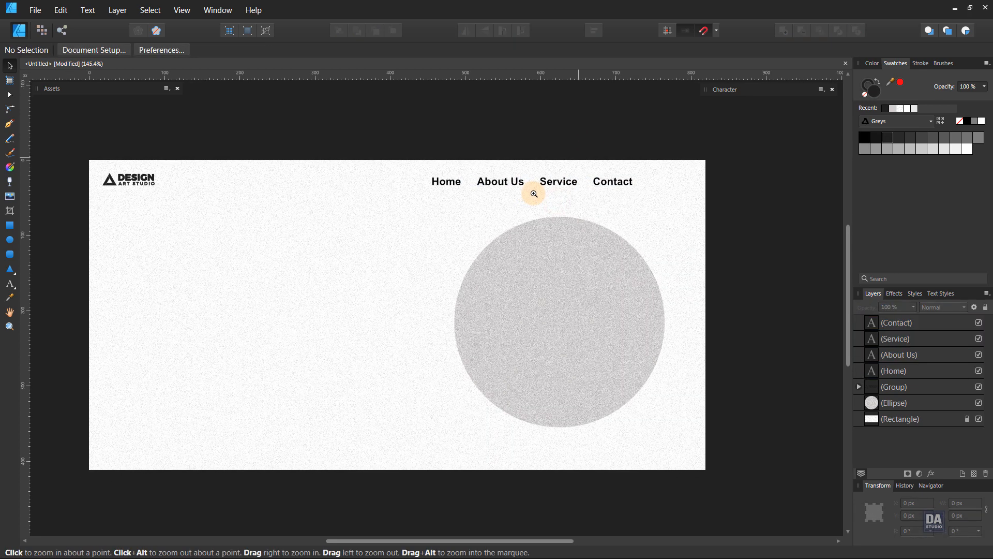
key("v")
left_click(449, 181)
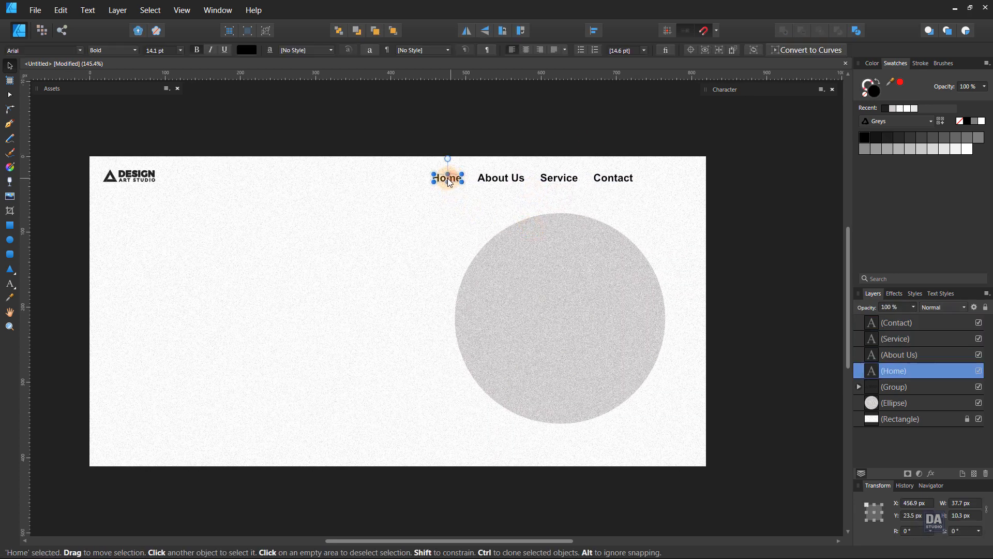
left_click_drag(452, 183, 164, 251)
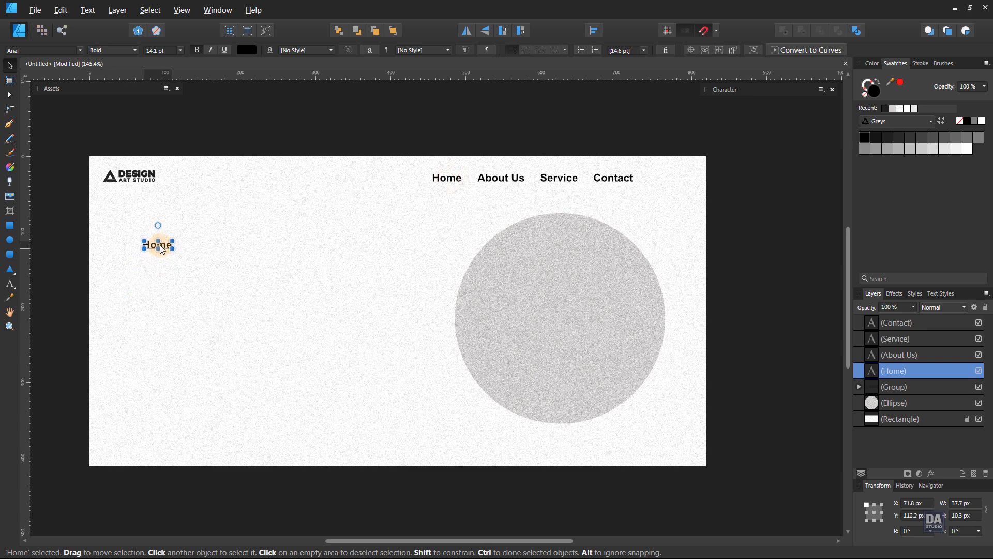
double_click(161, 247)
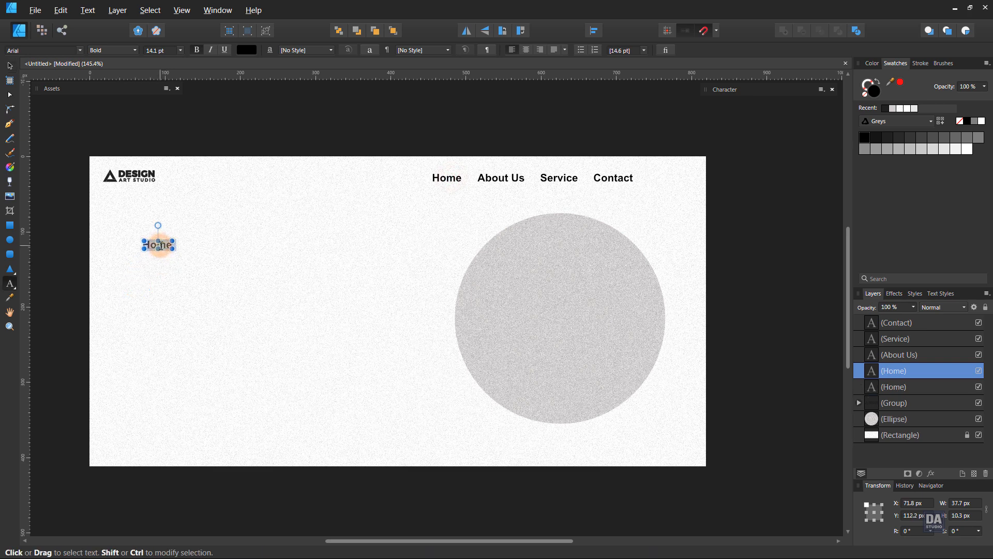
type("Welc")
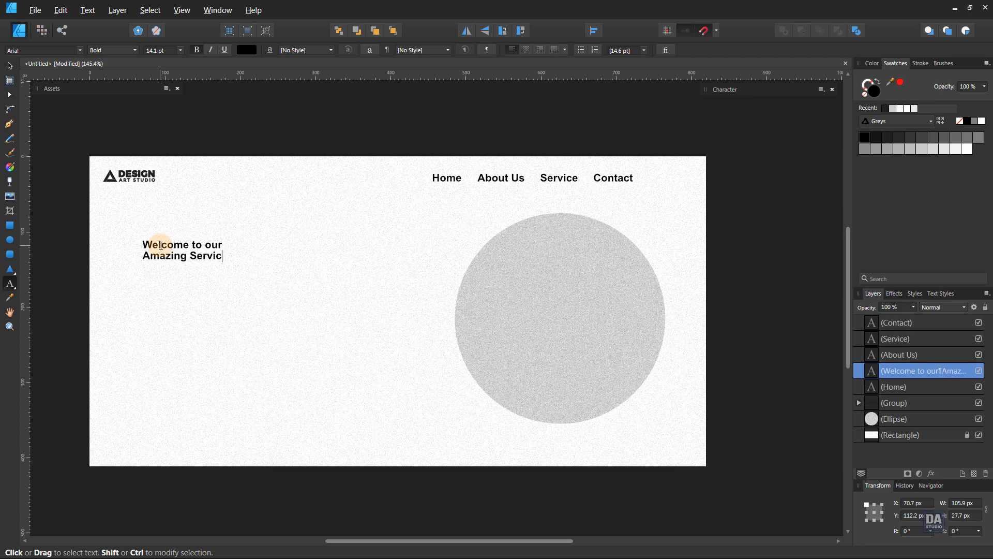
key("Escape")
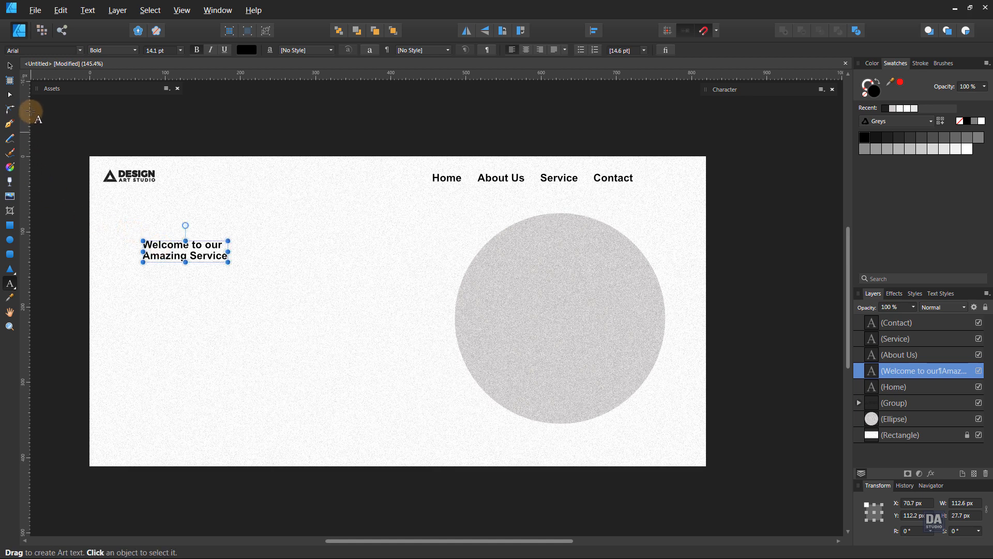
- Enlarge the welcome heading to about 22.9 pt in Arial Black and place it at about X 51.5 px, Y 102.6 px
left_click(10, 65)
left_click_drag(227, 262, 279, 281)
left_click_drag(241, 257, 231, 254)
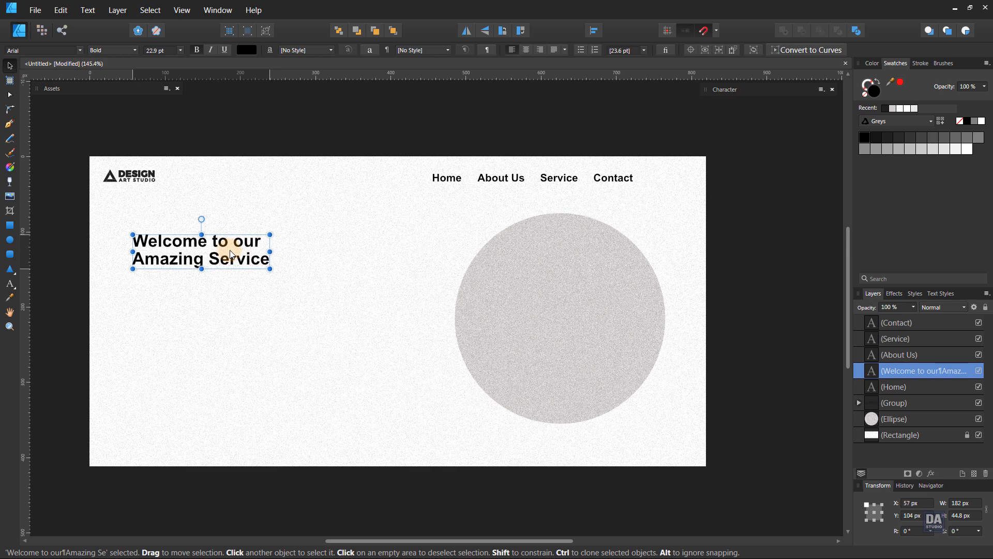
left_click(111, 50)
left_click(110, 157)
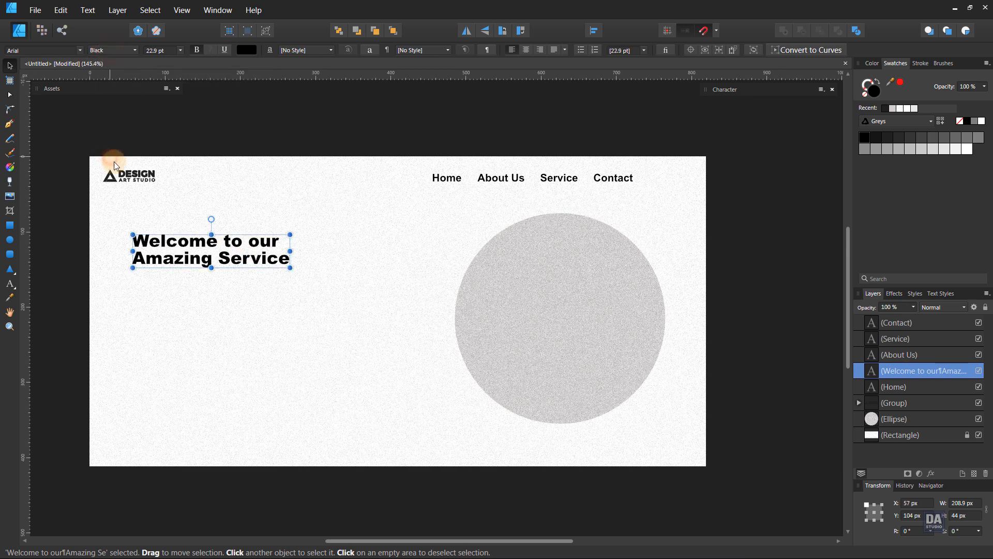
left_click_drag(256, 259, 252, 258)
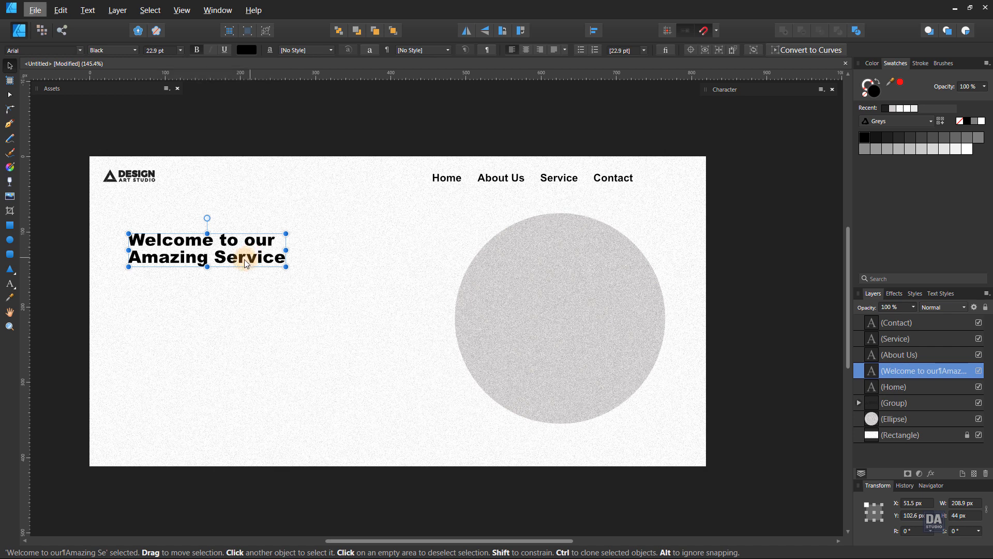
- Duplicate the welcome heading directly below itself and change the copy's wording to "Let's have a look"
left_click_drag(244, 260, 239, 312)
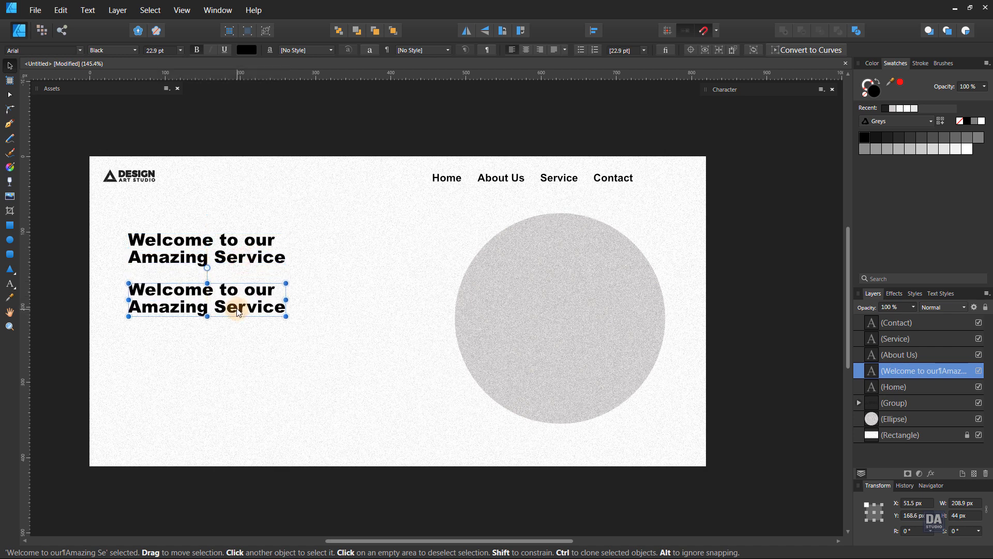
double_click(236, 308)
triple_click(237, 307)
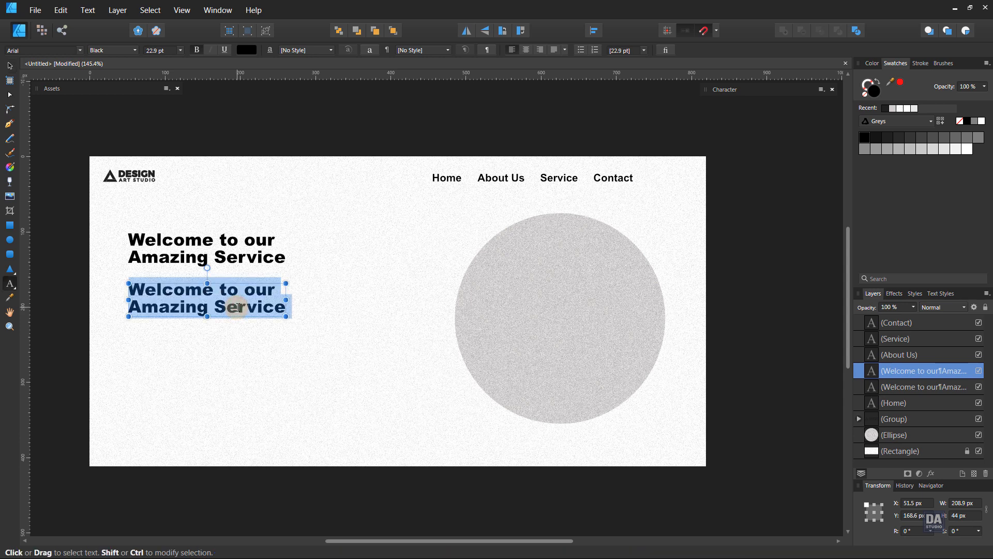
type("Let's have a look")
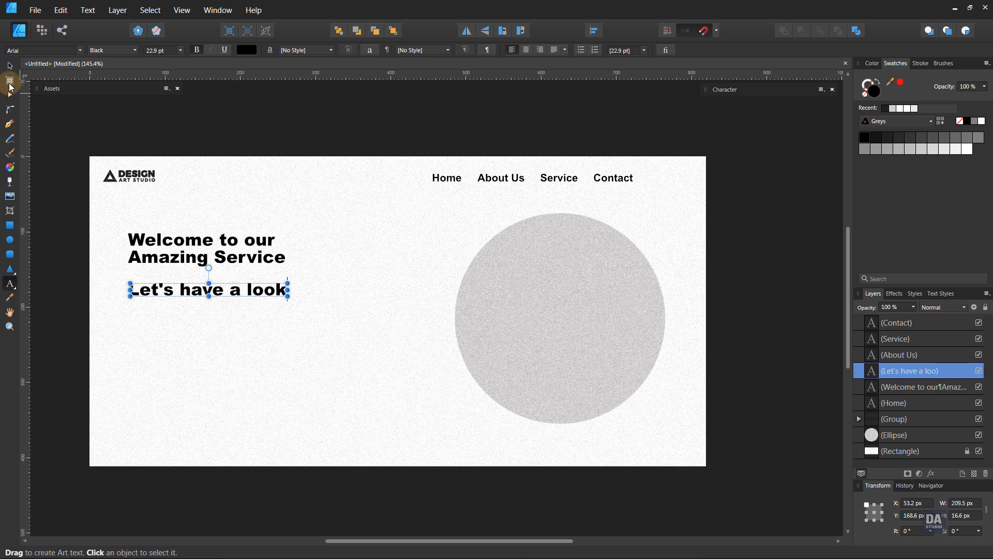
- Shrink the "Let's have a look" text to about 17.8 pt in Regular style and align its left edge with the heading
left_click(9, 66)
left_click_drag(286, 293, 250, 292)
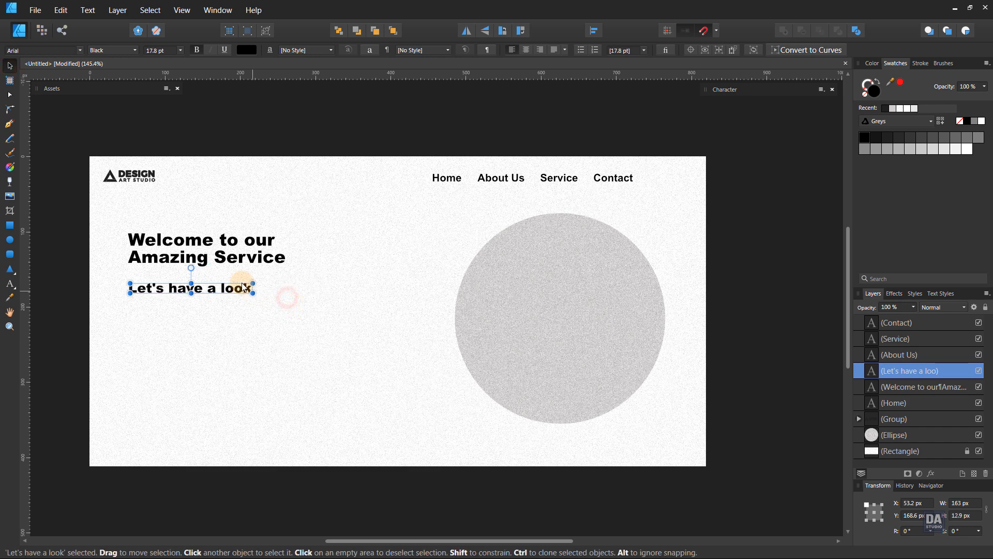
left_click(135, 50)
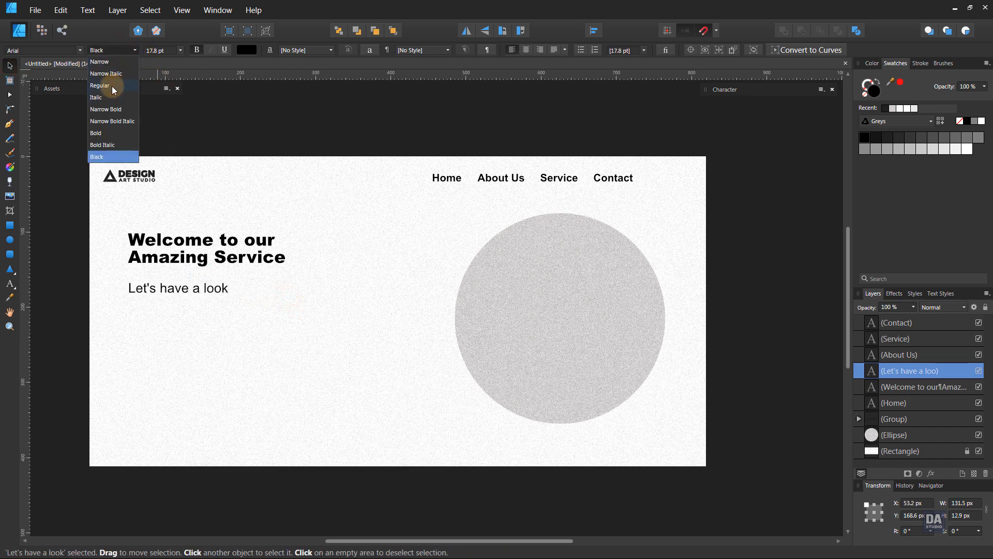
left_click(116, 85)
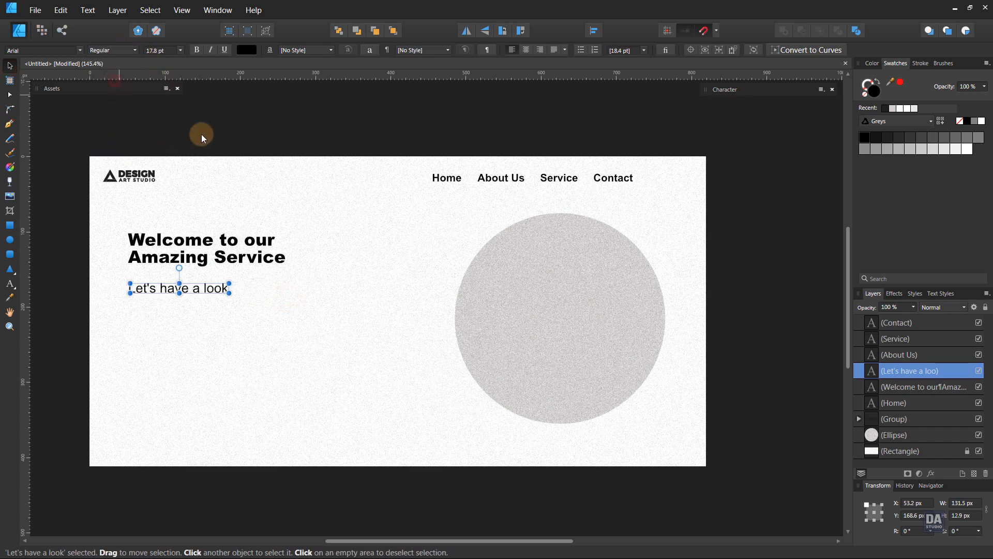
left_click(295, 132)
left_click_drag(200, 295, 204, 290)
left_click(119, 52)
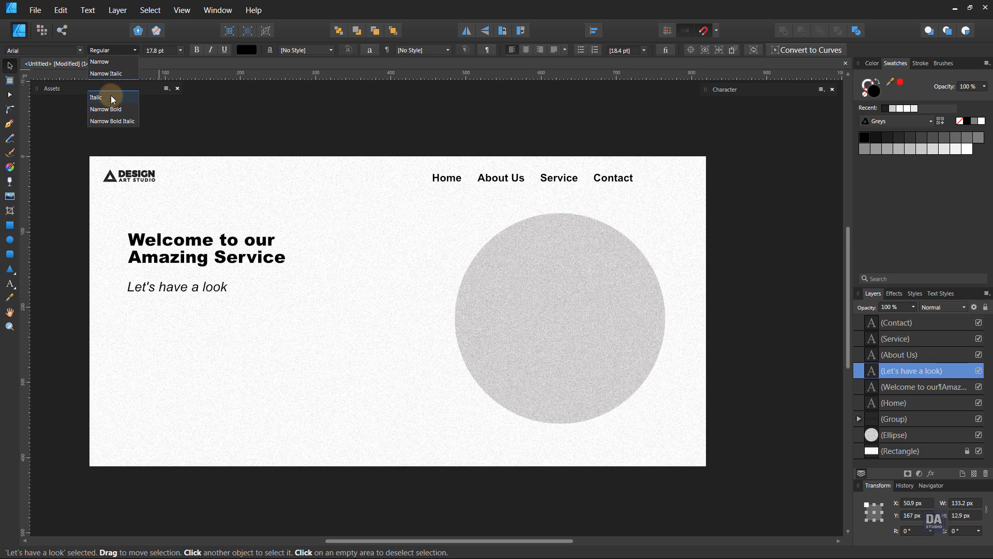
left_click(176, 101)
left_click(176, 100)
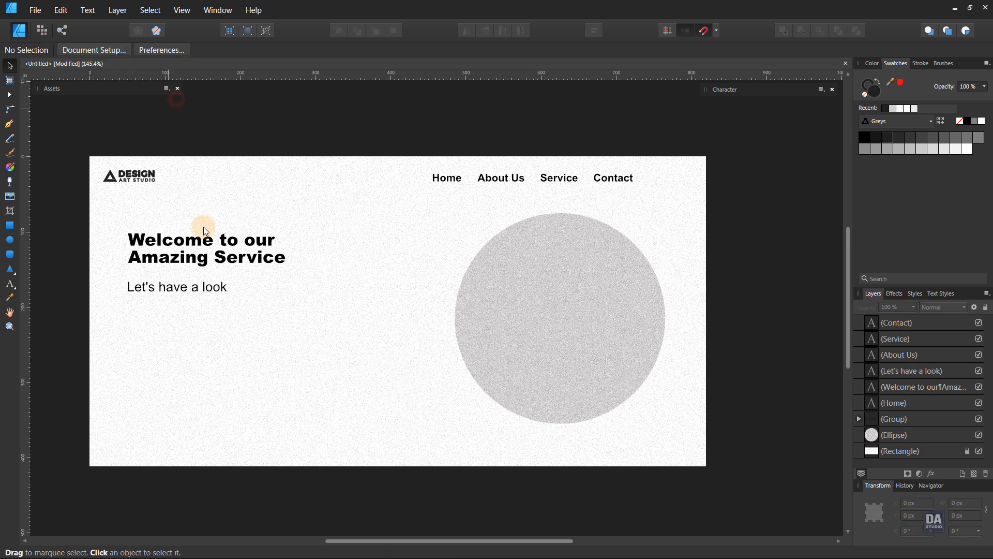
left_click(201, 287)
left_click_drag(201, 286, 196, 320)
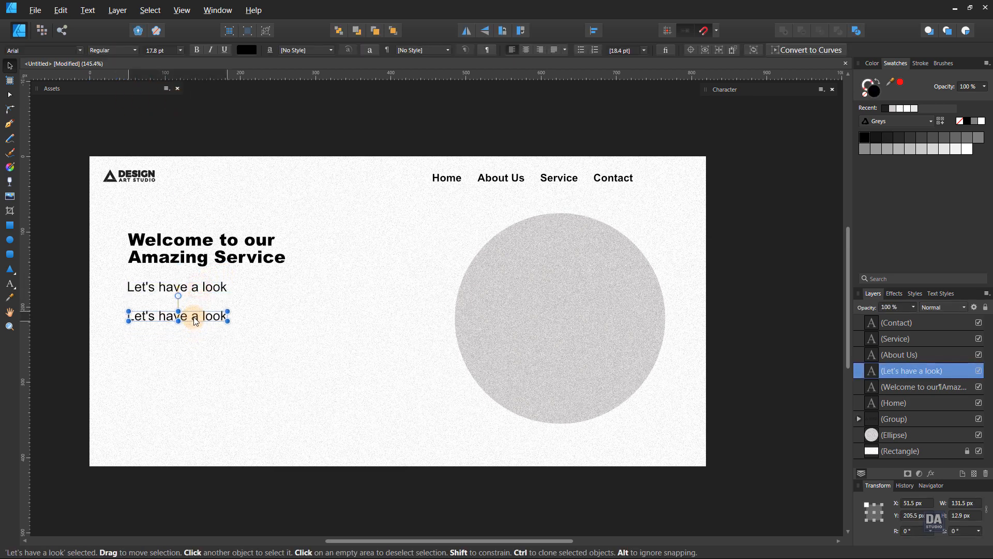
key("ctrl+z")
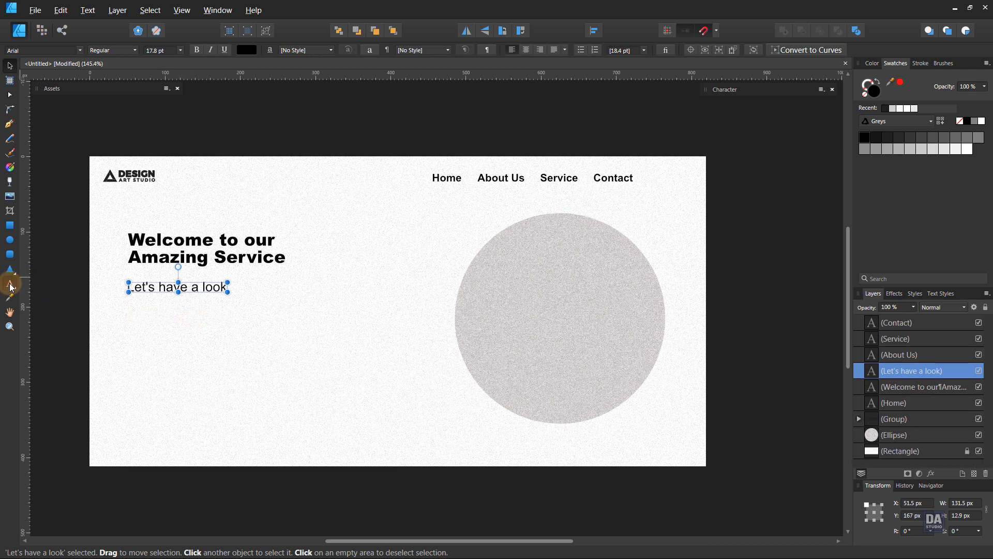
- Draw a text frame about 268 by 41 px below "Let's have a look" and fill it with filler text
left_click_drag(10, 286, 31, 301)
mouse_move(126, 305)
left_mouse_down()
mouse_move(311, 353)
mouse_move(331, 335)
left_mouse_up()
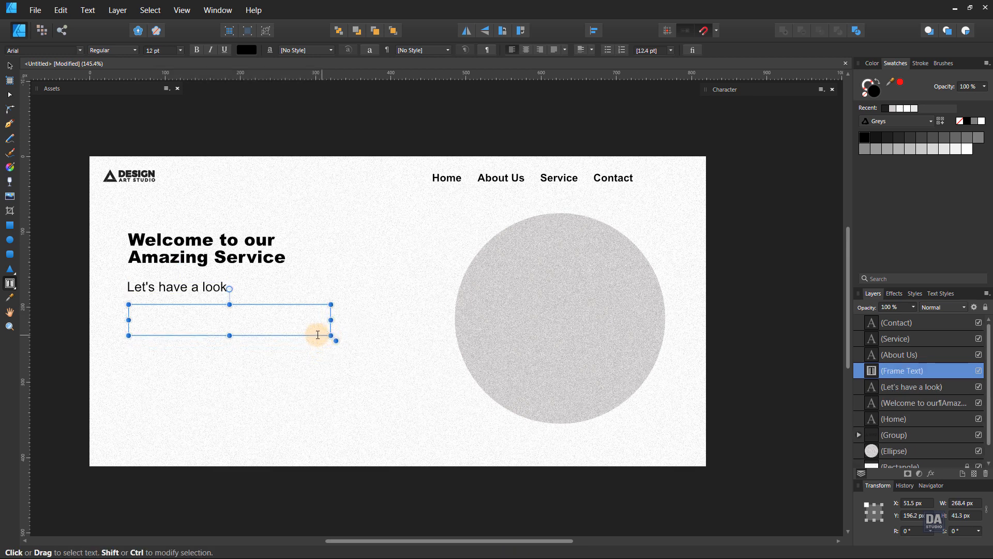
left_click(93, 17)
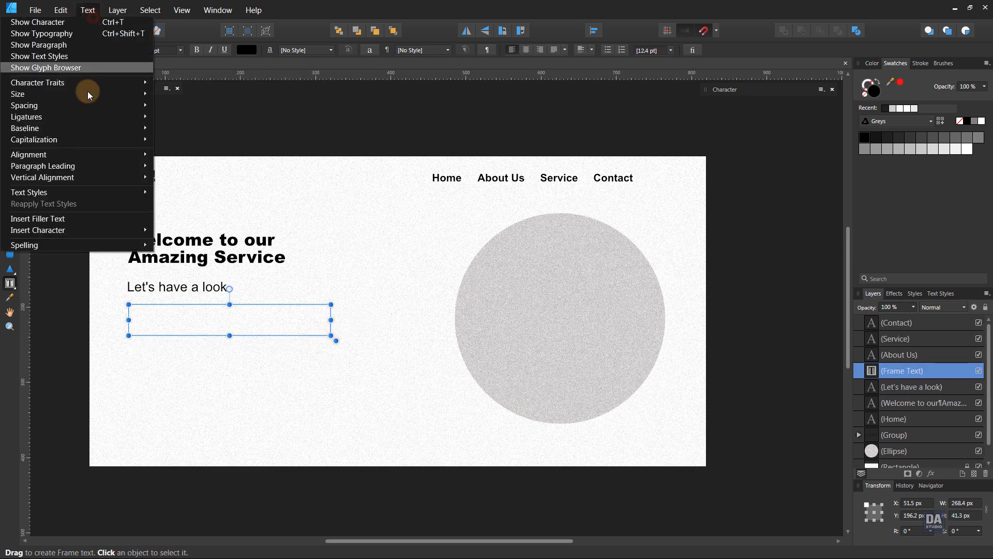
left_click(80, 219)
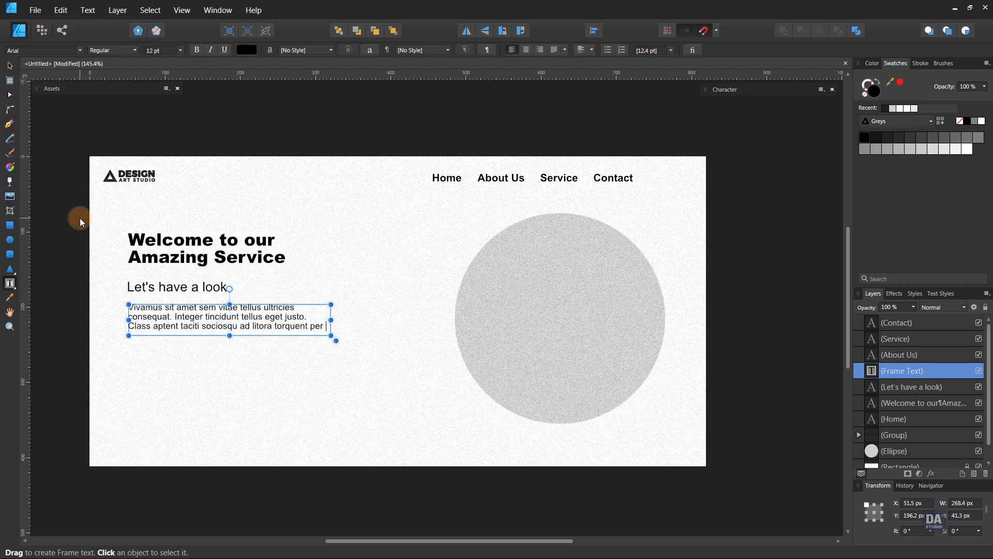
- Shorten the filler text frame to about 28 px high and set its text to 14 pt
left_click(11, 66)
left_click_drag(229, 335, 228, 325)
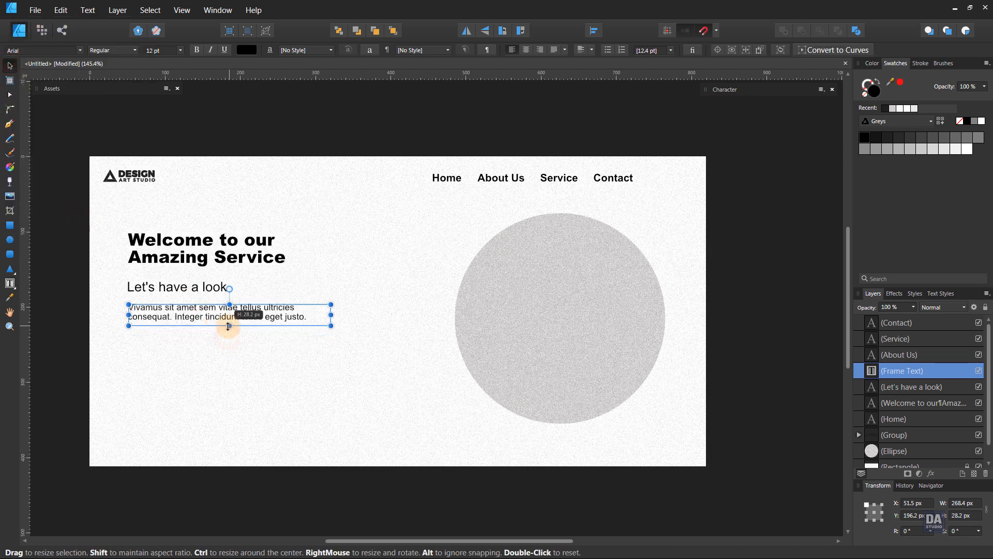
scroll(154, 52, "up", 2)
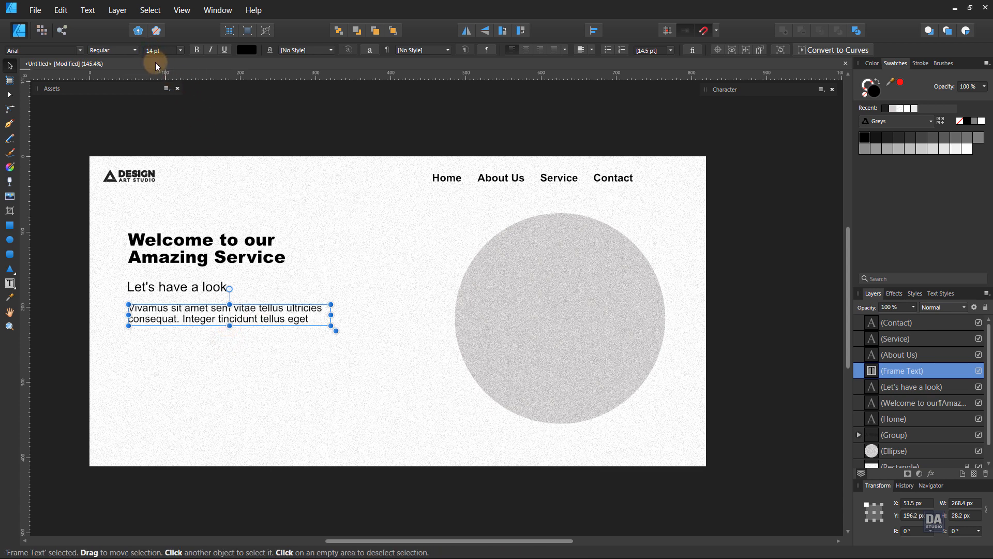
left_click(121, 50)
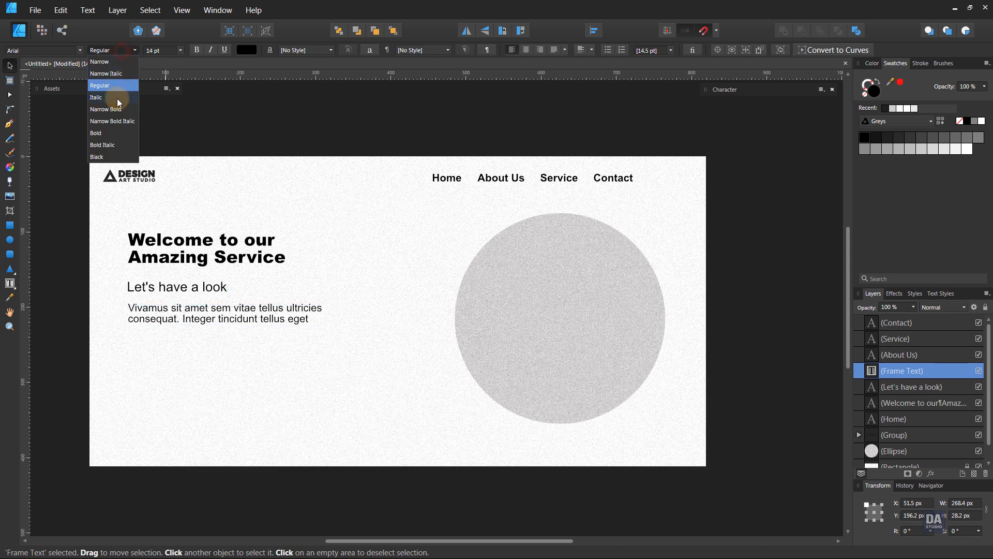
left_click(237, 120)
left_click(237, 120)
left_click(250, 311)
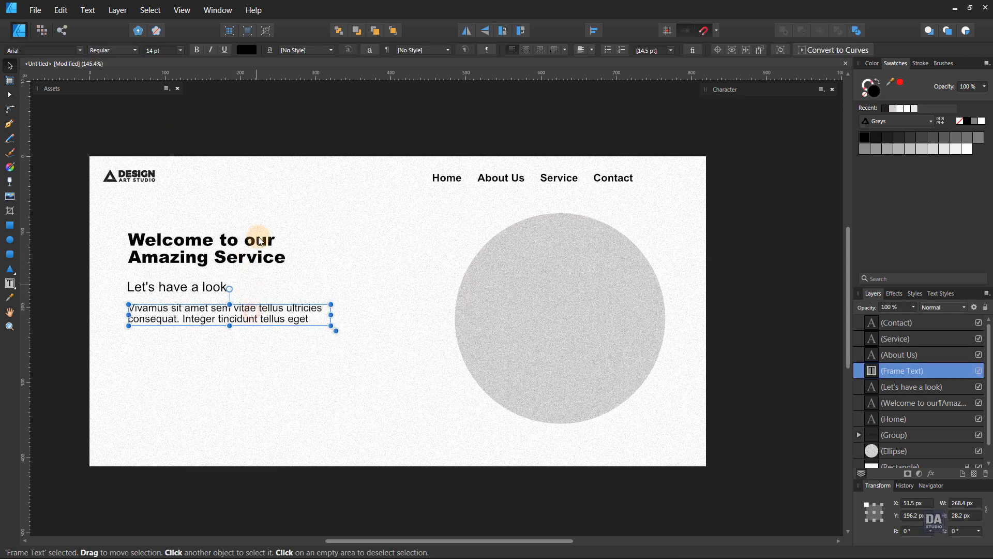
- Move the filler text frame down to about Y 206 px, keeping its left edge in line with the welcome heading
left_click(328, 137)
left_click(225, 254)
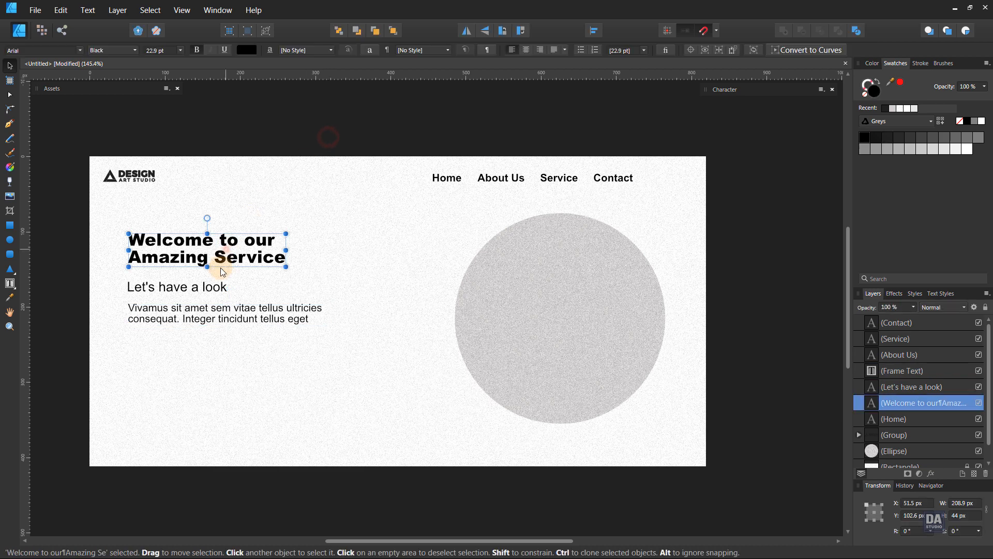
left_click(210, 318)
left_click_drag(210, 320, 210, 327)
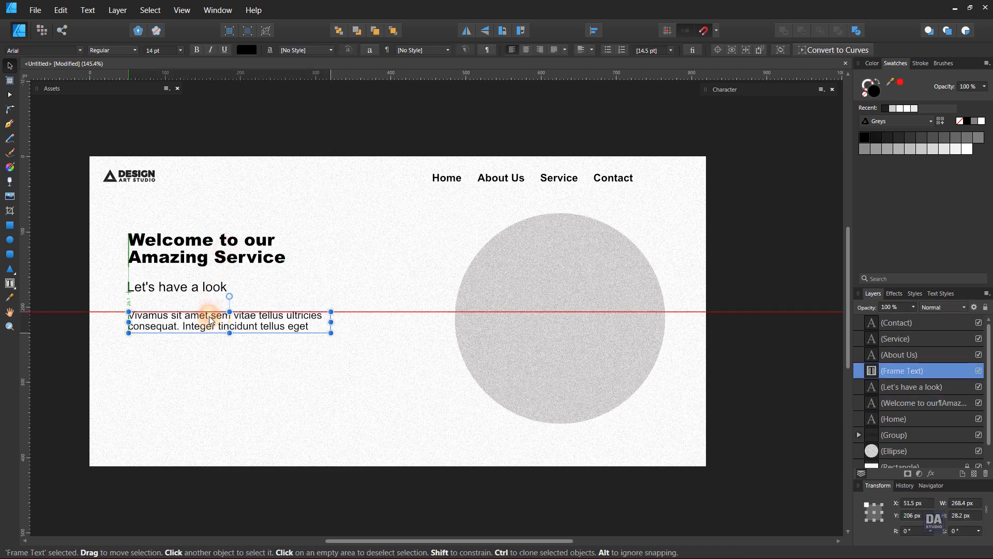
left_click(296, 141)
- Draw a dark rectangle about 116 by 32 px below the filler text, starting at its left edge
key("space")
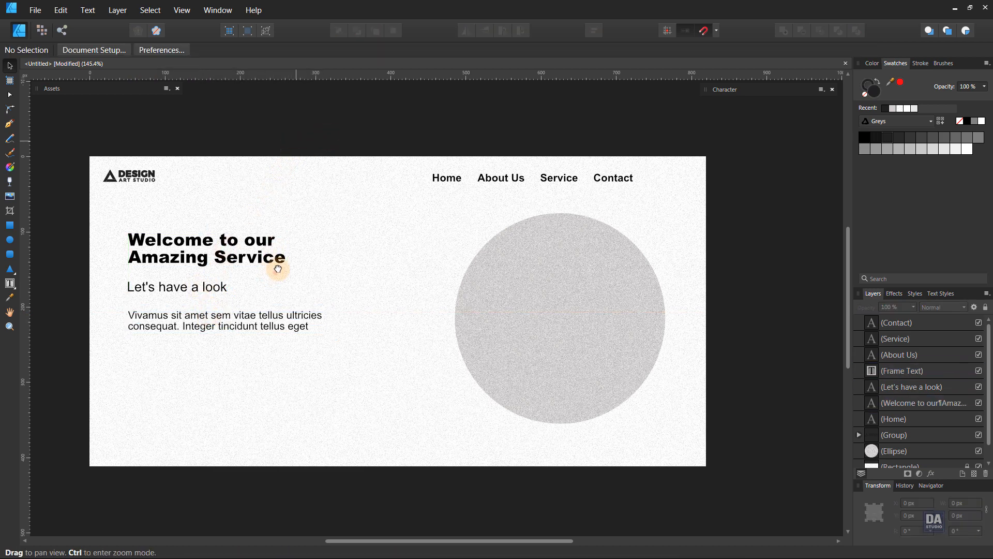
left_click_drag(275, 272, 288, 255)
key("ctrl+space")
left_click_drag(207, 241, 417, 281)
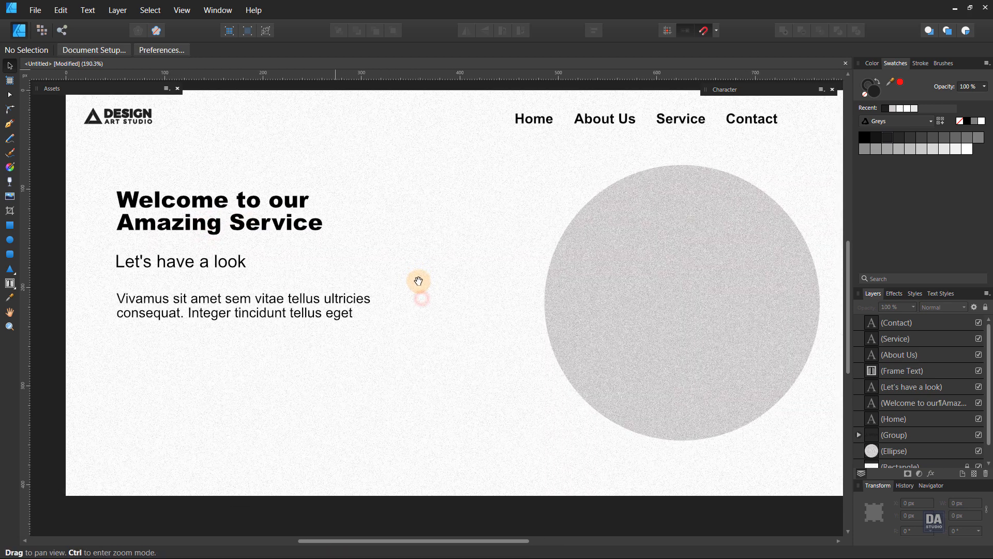
left_click(9, 225)
left_click_drag(119, 335, 244, 345)
key("space")
key("v")
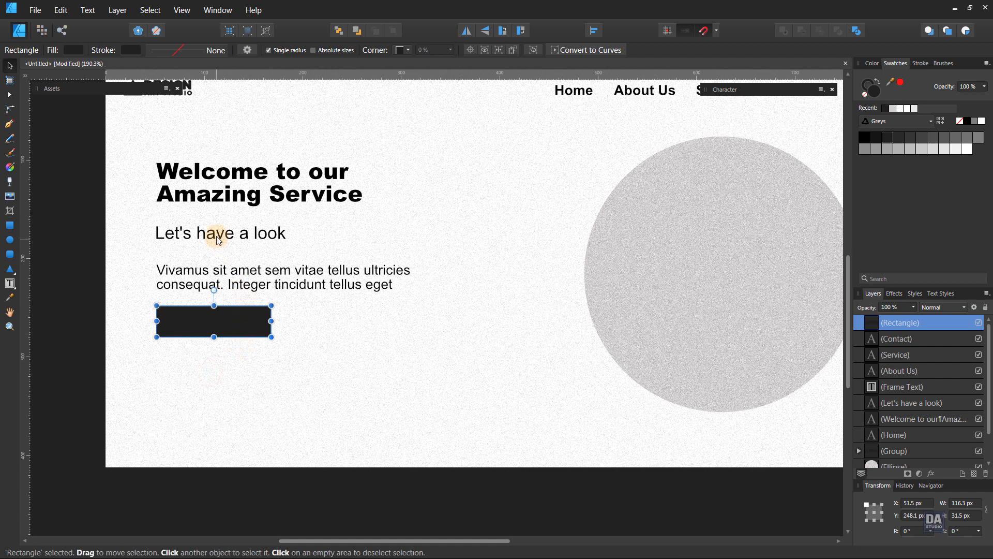
- Duplicate the "Let's have a look" text onto the dark rectangle as white text of about 14.1 pt, in front of everything
left_click(216, 236)
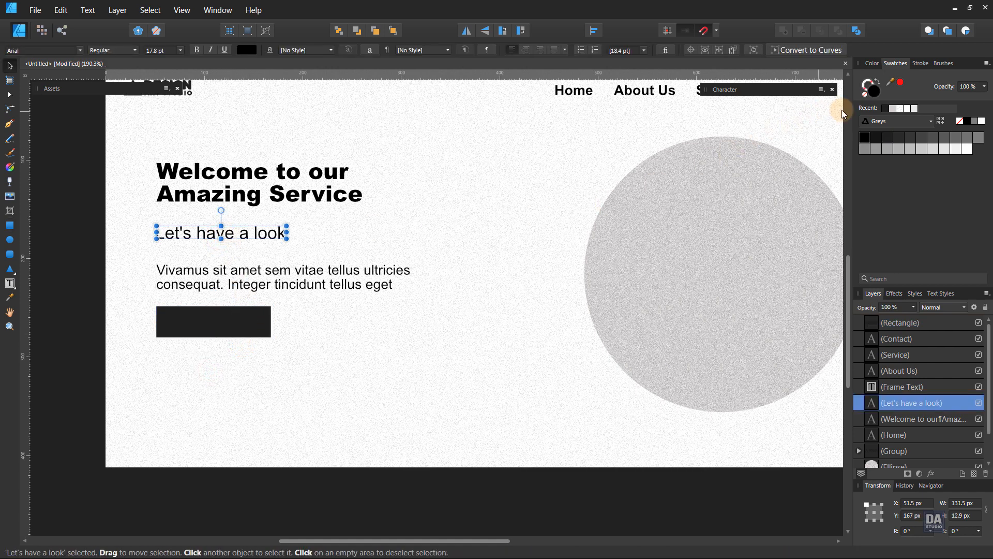
mouse_move(243, 234)
left_mouse_down("ctrl")
mouse_move(243, 348)
mouse_move(257, 359)
mouse_move(241, 350)
mouse_move(245, 321)
mouse_move(261, 326)
mouse_move(252, 326)
left_mouse_up("ctrl")
left_click(982, 123)
key("ctrl+shift+bracketright")
- Change the wording of the white text on the rectangle to "Sign Up"
triple_click(248, 322)
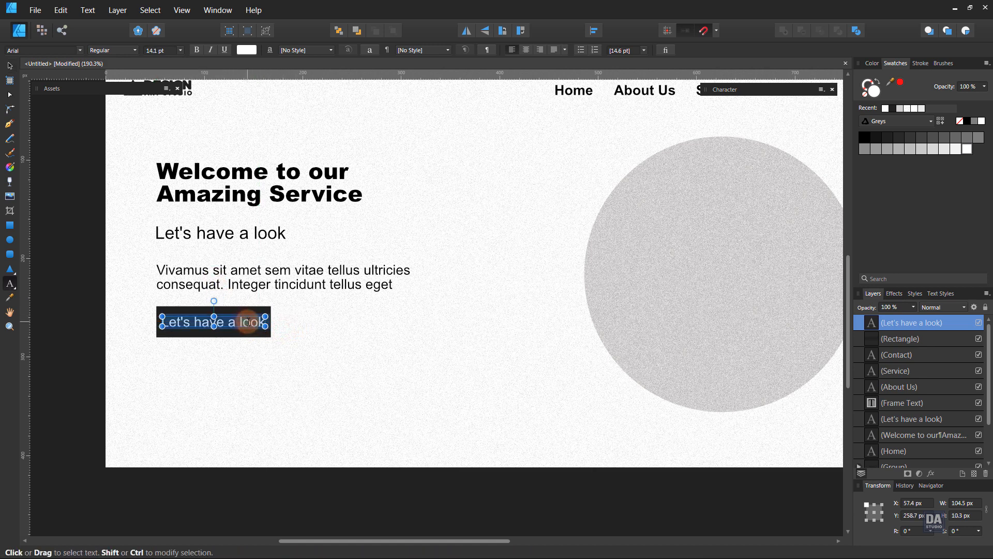
type("Sign Up")
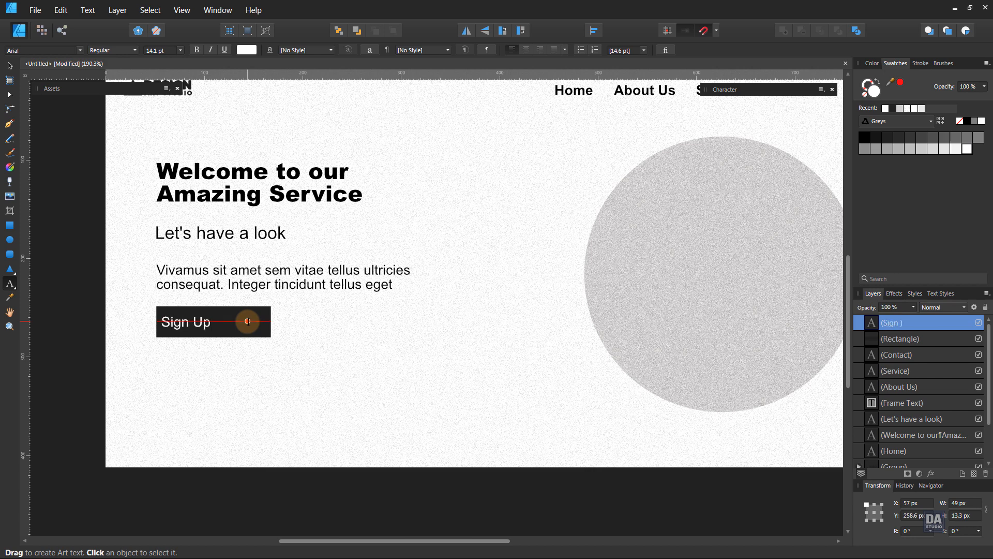
key("Escape")
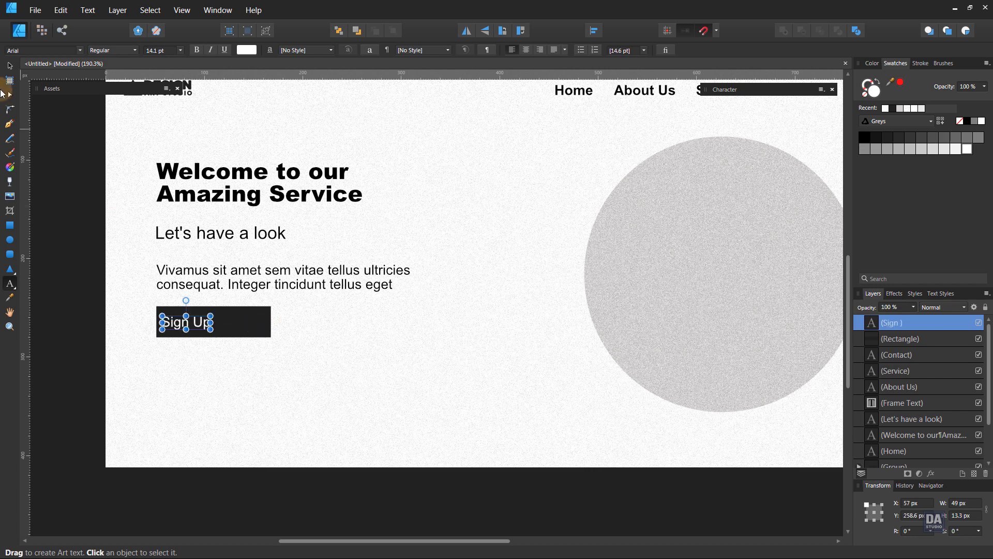
- Center the "Sign Up" text on the rectangle and set its style to Bold
left_click(10, 67)
left_click_drag(195, 329, 221, 326)
left_click(119, 52)
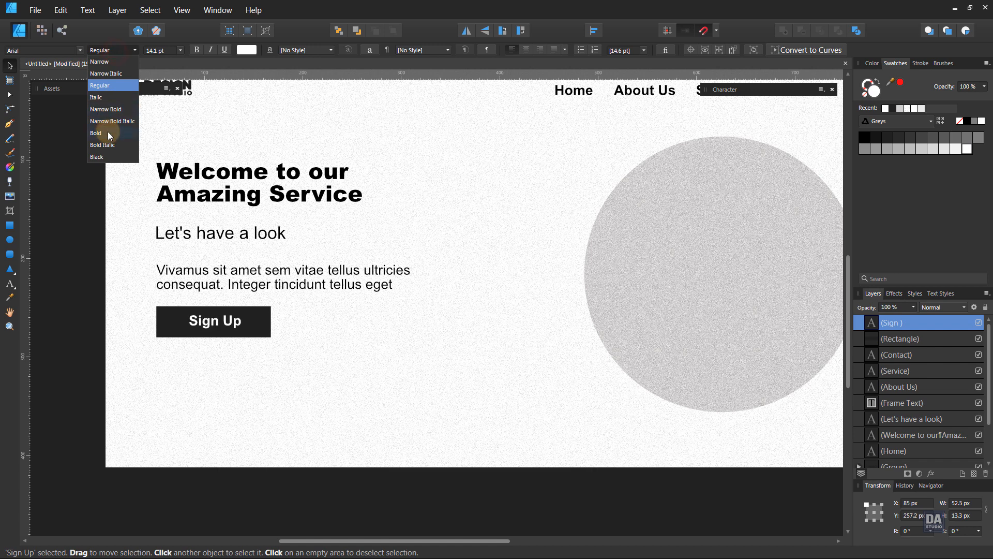
left_click(107, 133)
- Narrow the rectangle behind "Sign Up" to about 106 px wide, keeping it centered around the text
left_click_drag(226, 322, 265, 323)
left_click(267, 323)
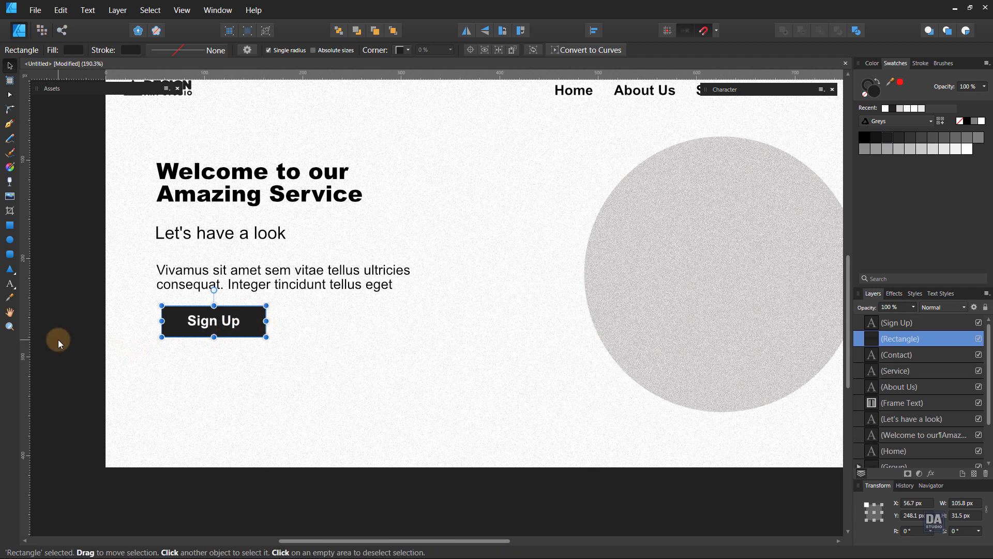
left_click(58, 339)
- Enlarge the "Sign Up" text to 16 pt, centered on its rectangle
left_click(201, 323)
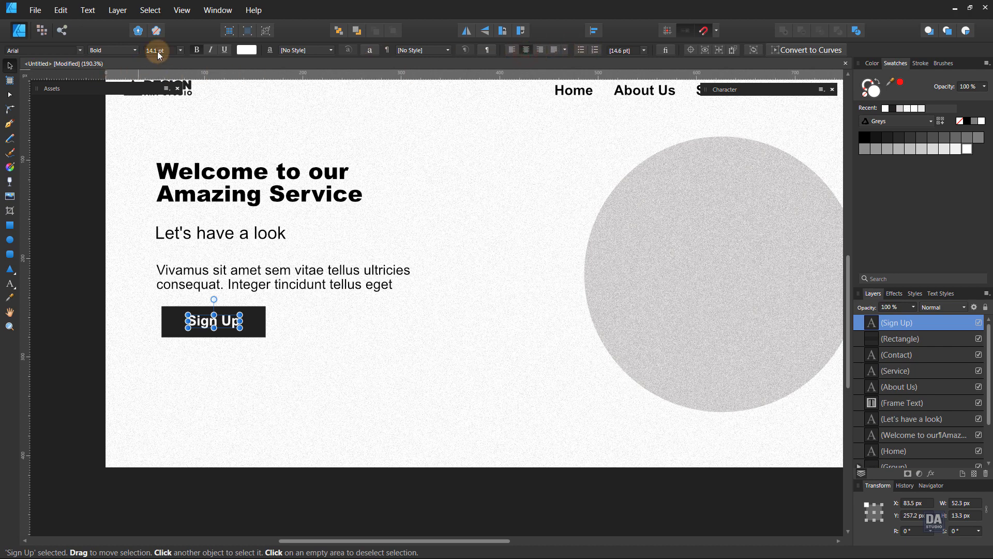
left_click(80, 274)
key("z")
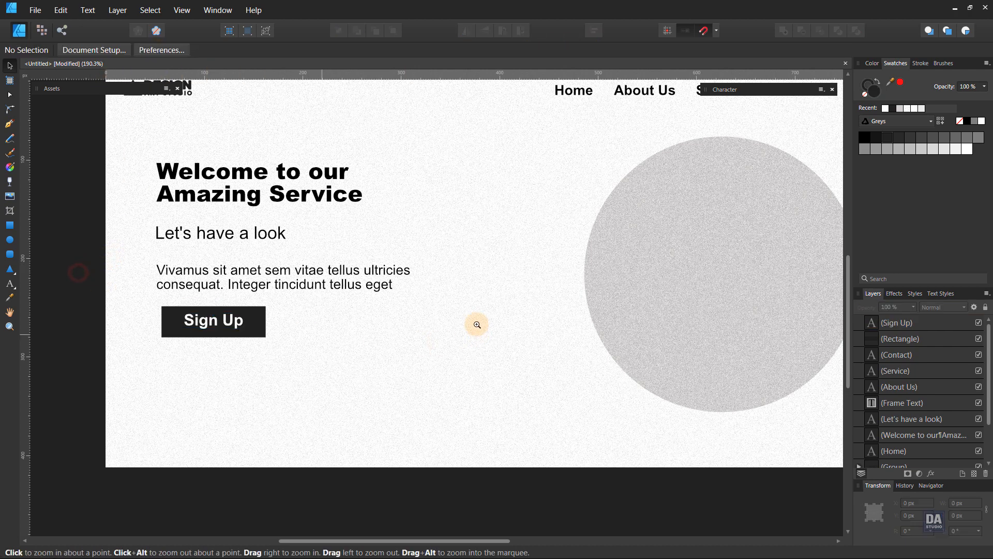
left_click_drag(443, 314, 438, 279)
left_click_drag(158, 327, 393, 319)
left_click(399, 310)
key("z")
left_click_drag(396, 278, 198, 248)
key("space")
left_click_drag(479, 273, 335, 317)
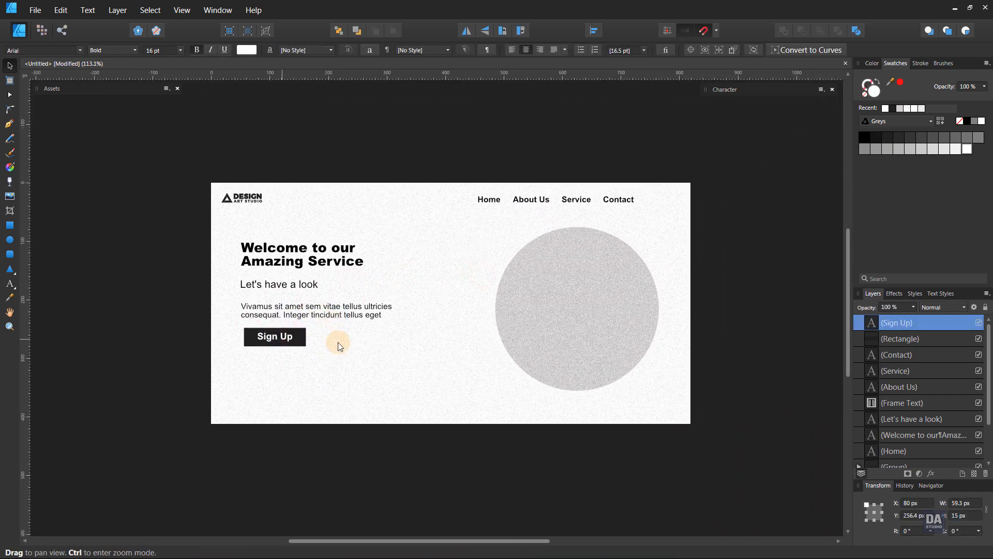
left_click_drag(395, 444, 388, 452)
left_click(389, 455)
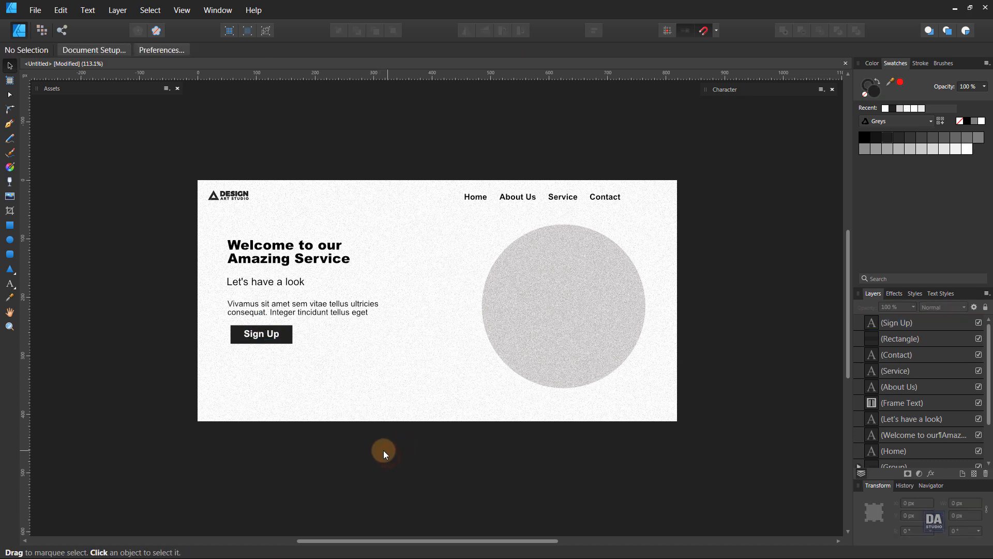
key("space")
left_click_drag(295, 454, 308, 429)
key("ctrl+space")
left_click_drag(208, 365, 254, 342)
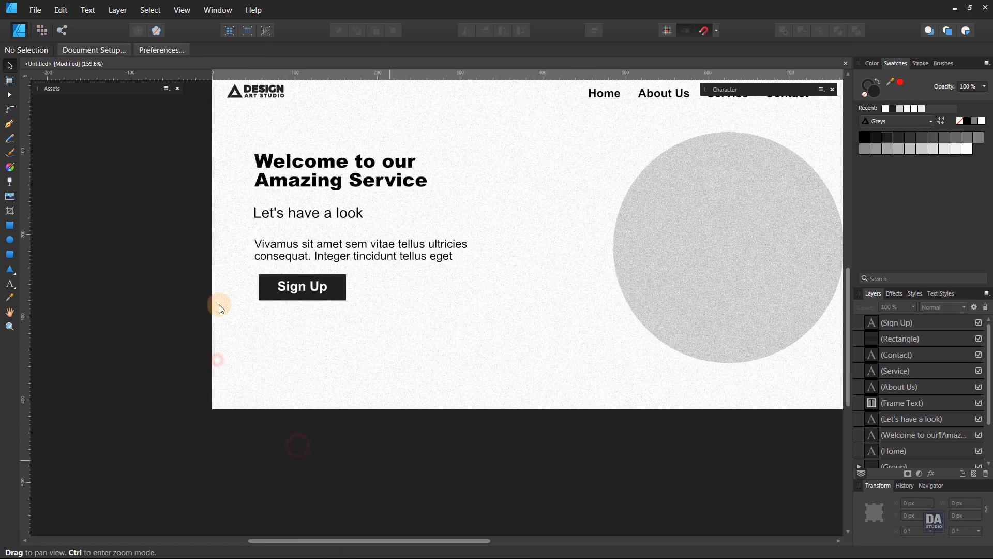
left_click_drag(197, 262, 200, 337)
key("space")
left_click_drag(311, 342, 315, 382)
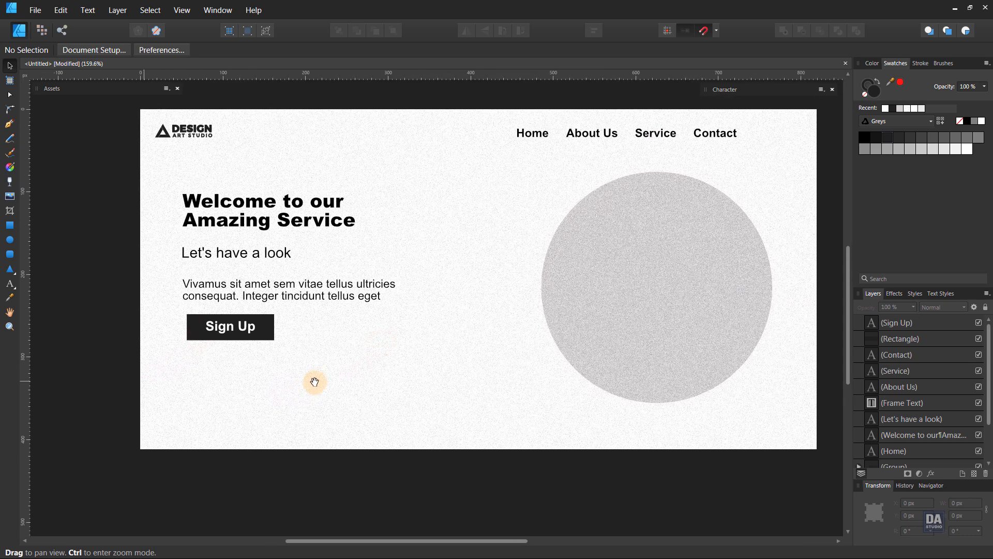
left_click(69, 92)
scroll(80, 325, "down", 1)
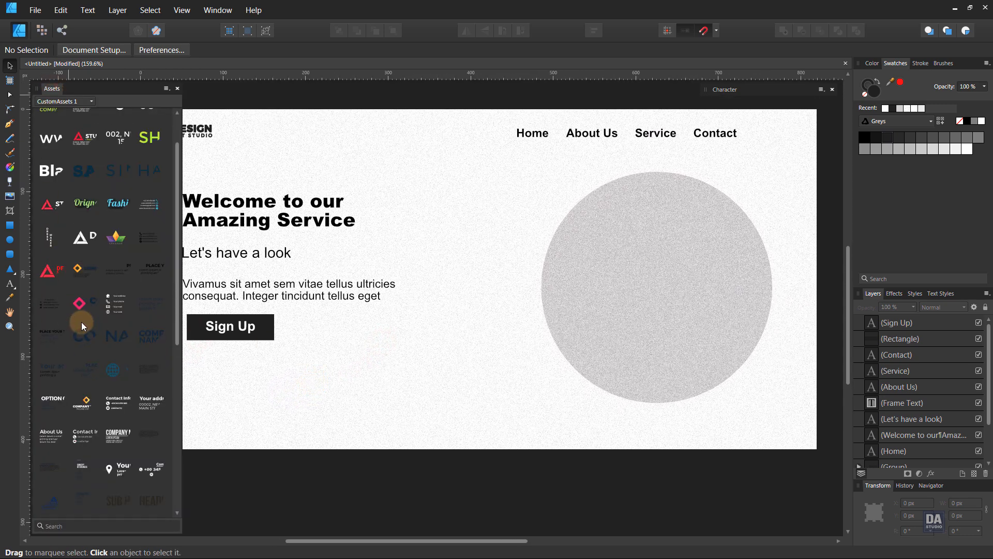
scroll(82, 321, "down", 10)
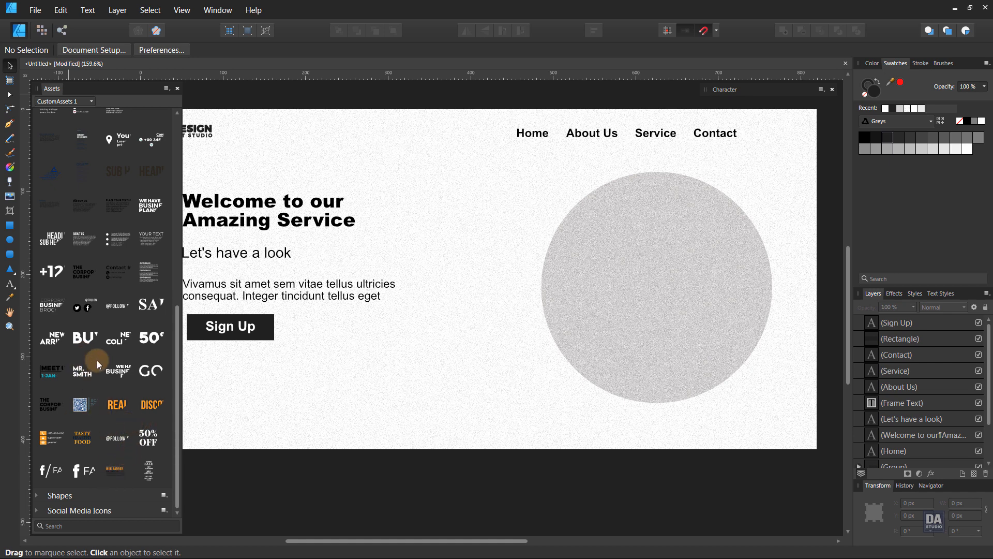
left_click_drag(116, 311, 292, 411)
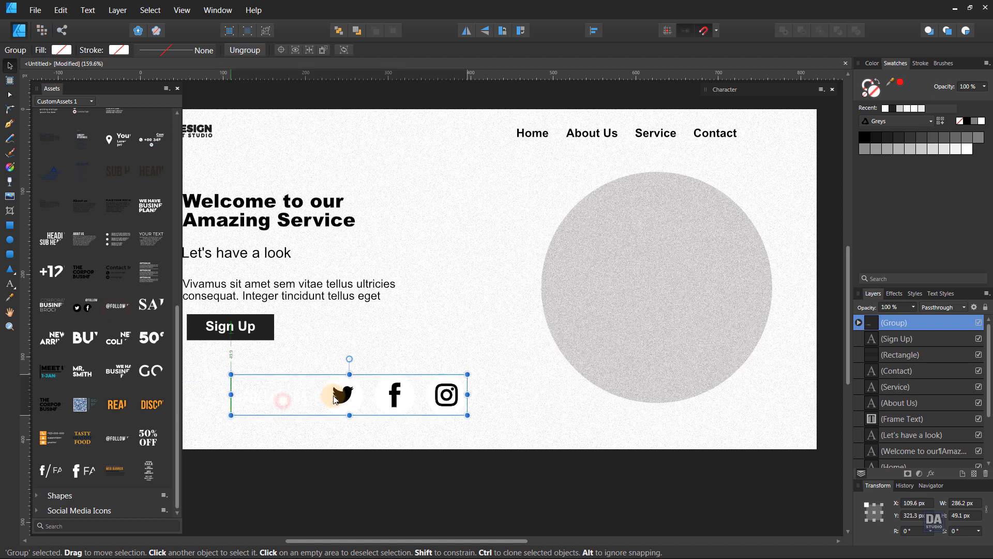
left_click(859, 322)
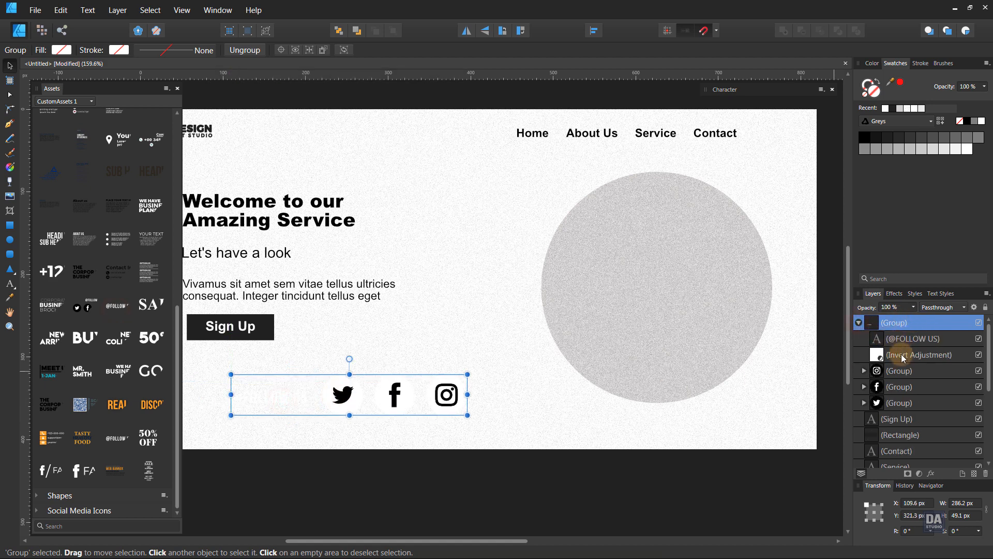
left_click(978, 355)
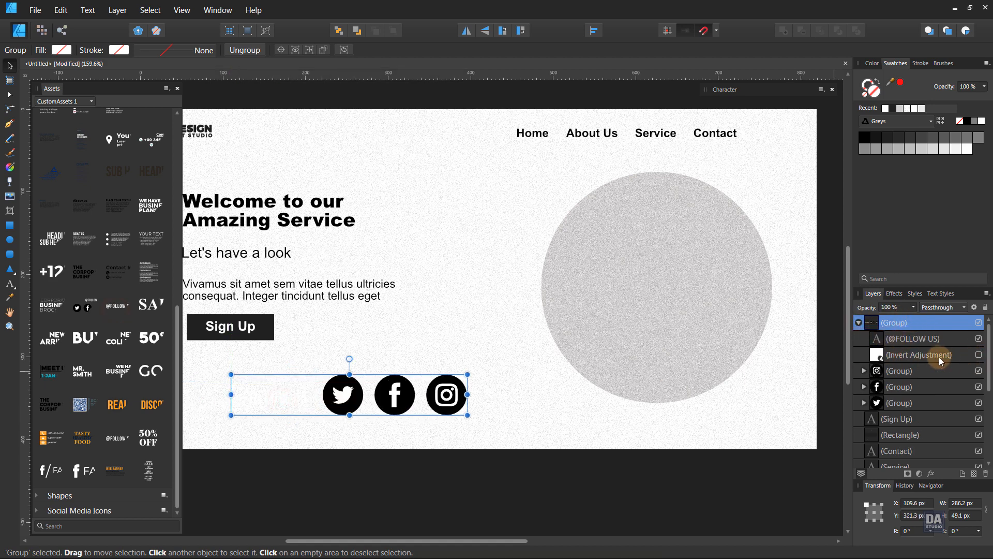
left_click(914, 338)
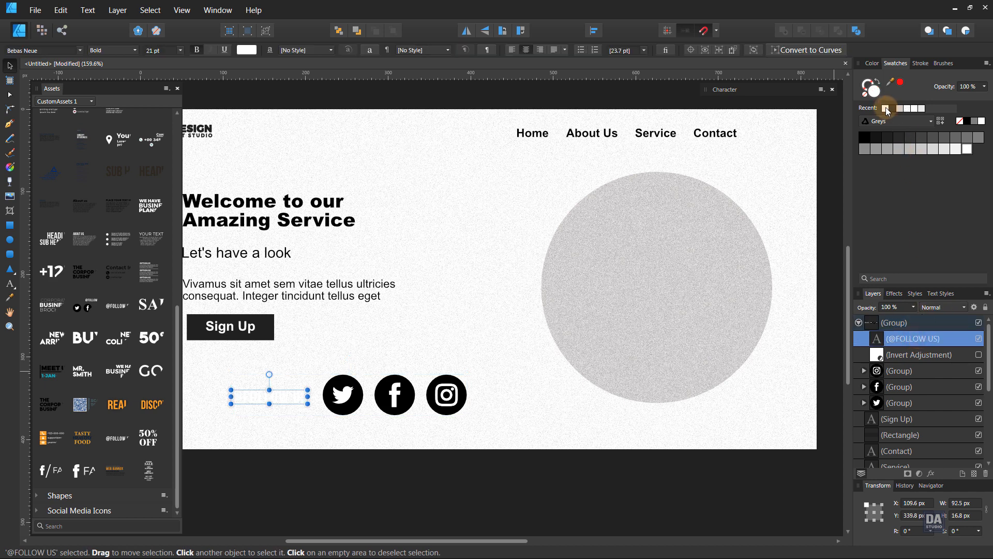
left_click(876, 137)
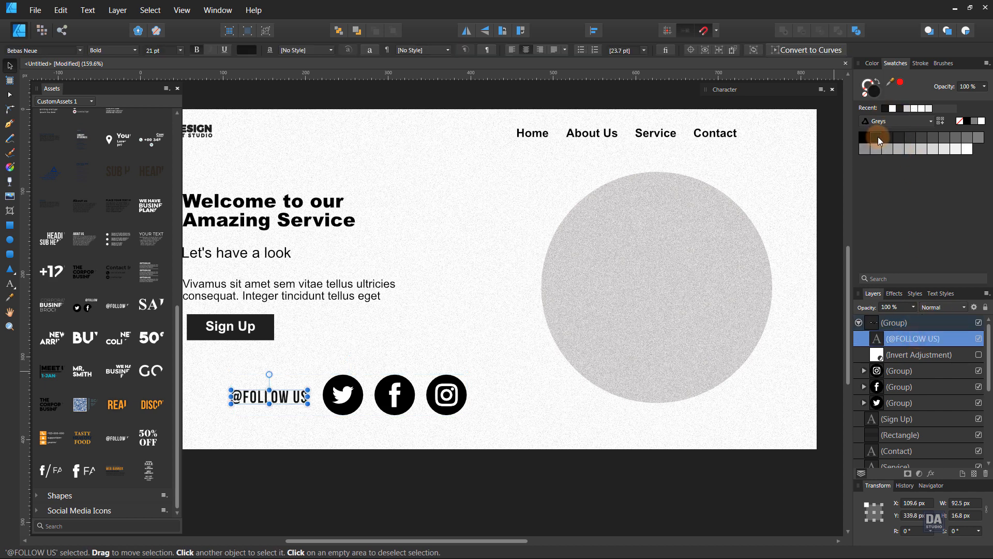
left_click(102, 92)
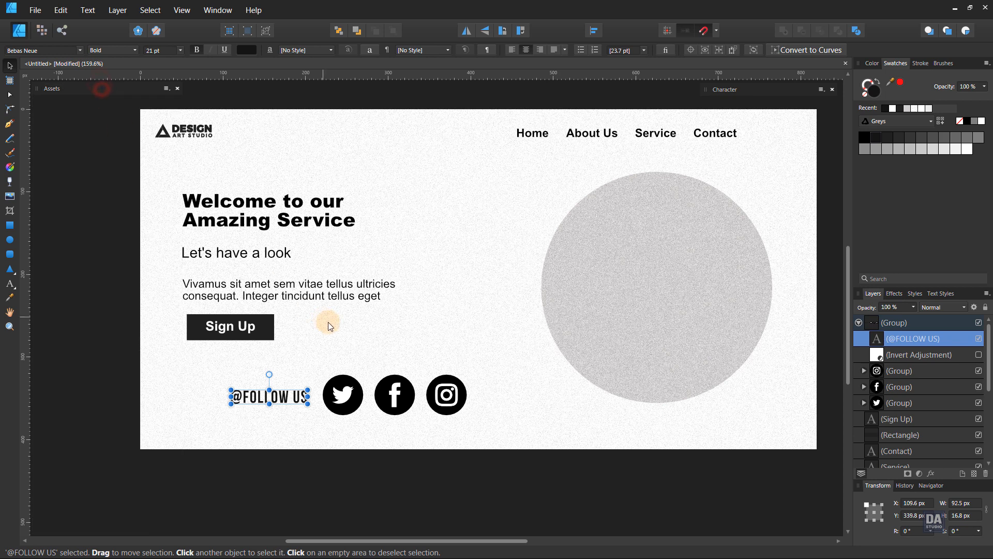
- Scale the whole social media group down to roughly half size and position it in the banner's lower-left corner
left_click(360, 394)
left_click(362, 418)
left_click(369, 413)
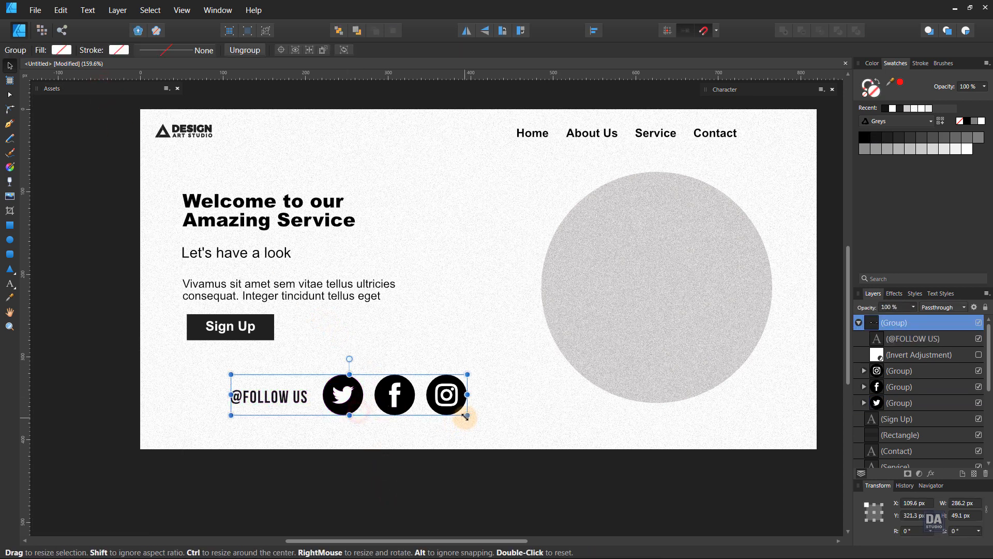
left_click_drag(467, 415, 264, 428)
left_click(273, 465)
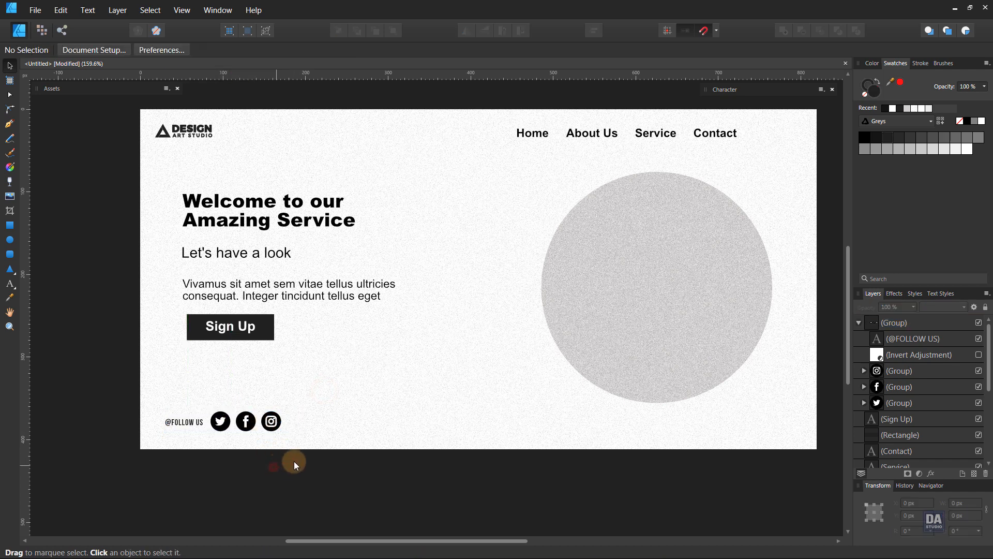
- Align the "Sign Up" text and its rectangle with the left edge of the paragraph and welcome texts above
key("space")
left_click_drag(426, 385, 381, 402)
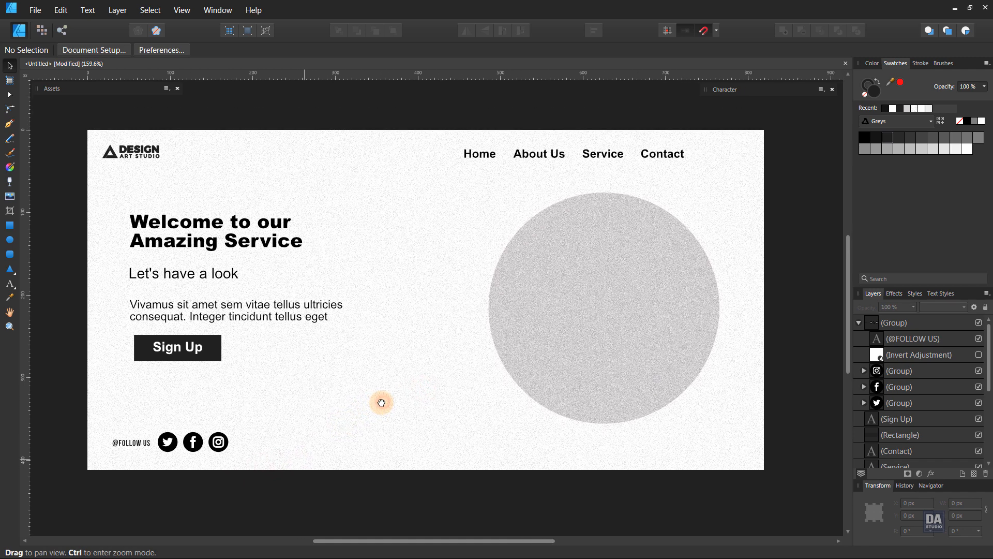
left_click(145, 352)
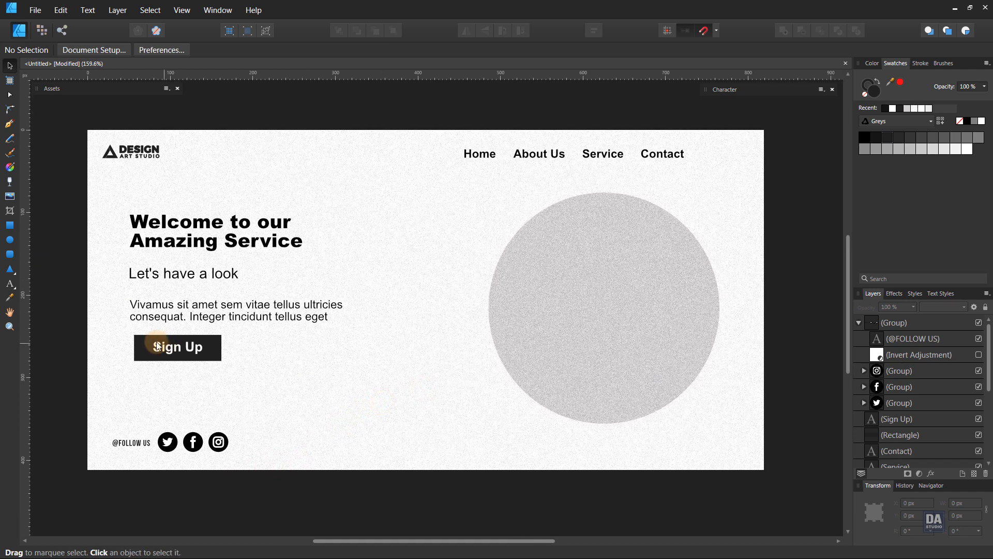
left_click(170, 357, "shift")
left_click_drag(166, 356, 162, 356)
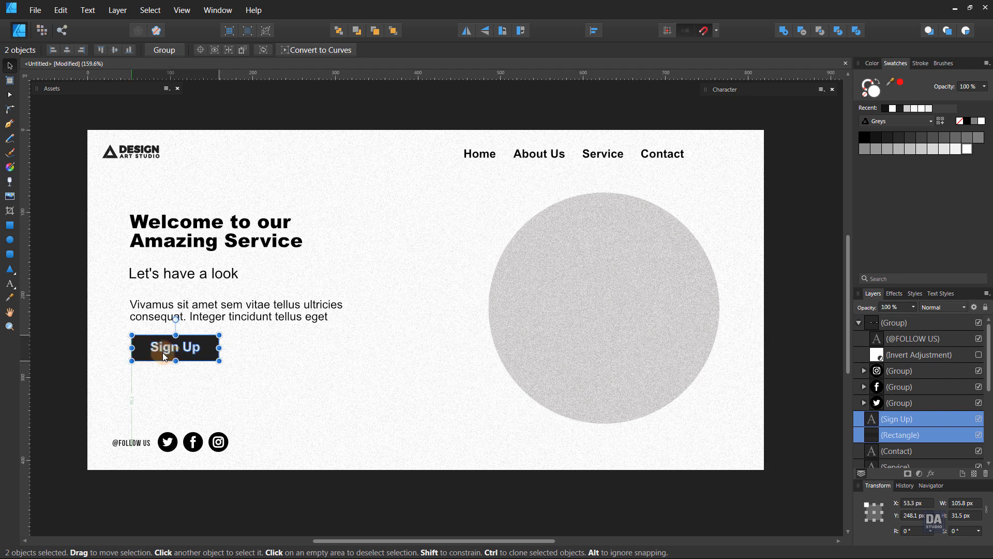
left_click(133, 322, "shift")
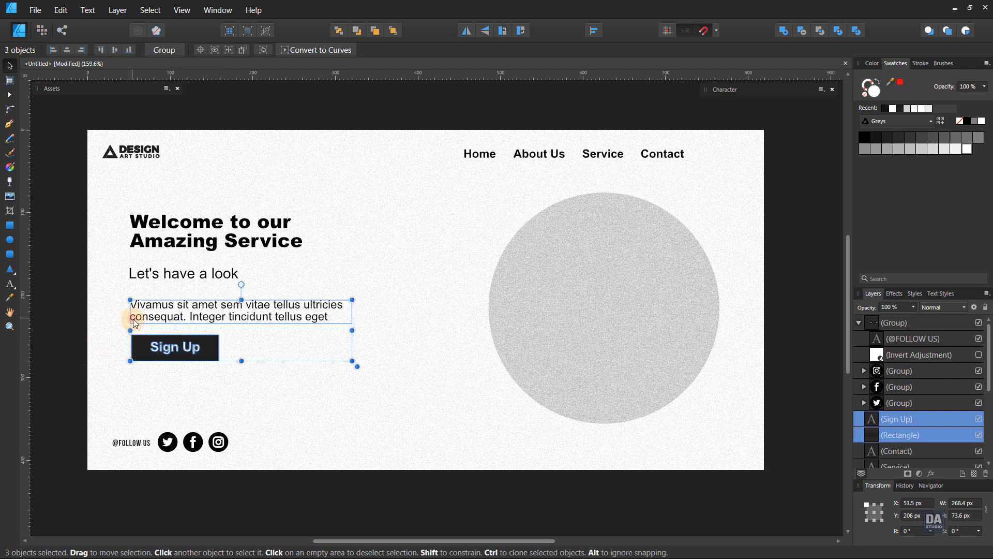
left_click(166, 353)
left_click(141, 349, "shift")
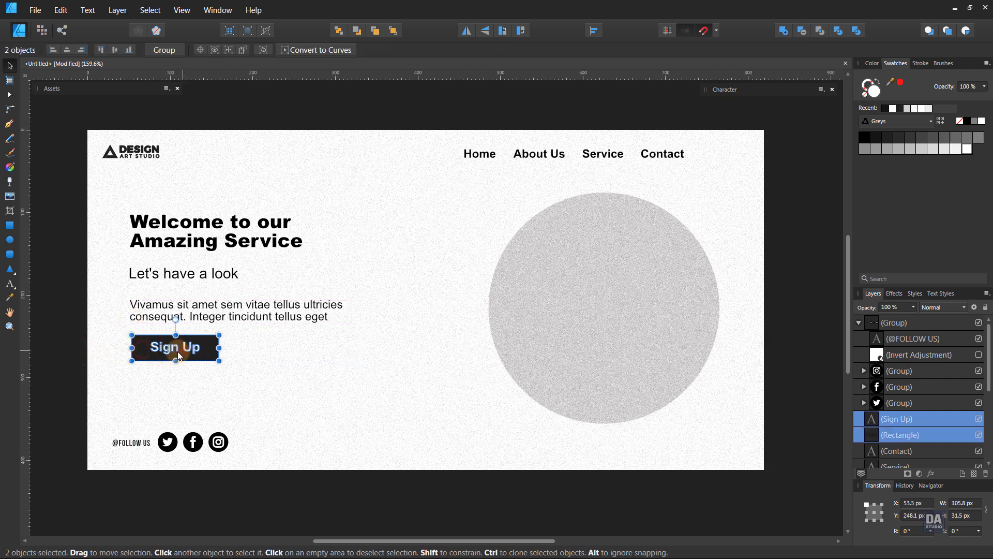
left_click_drag(177, 354, 176, 353)
left_click(146, 275, "shift")
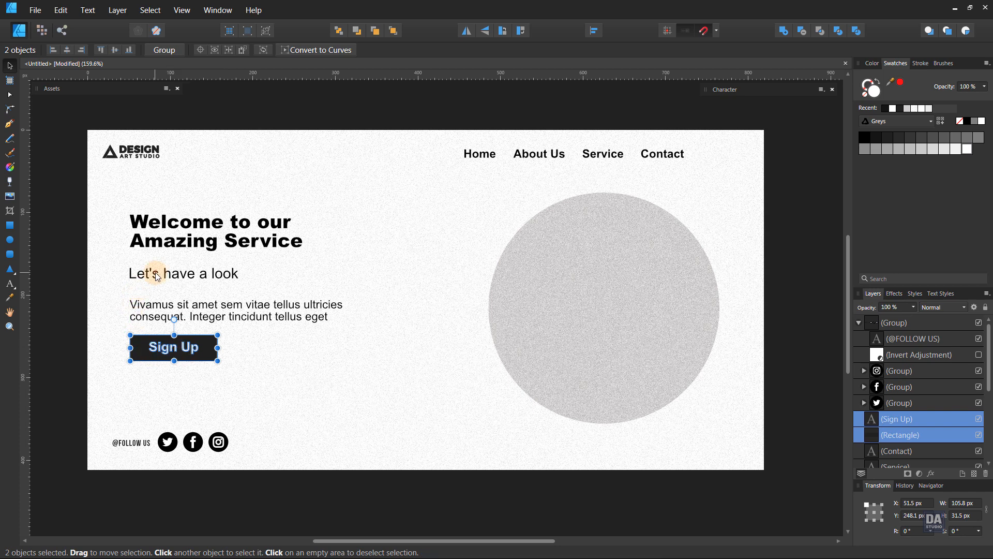
left_click(153, 222, "shift")
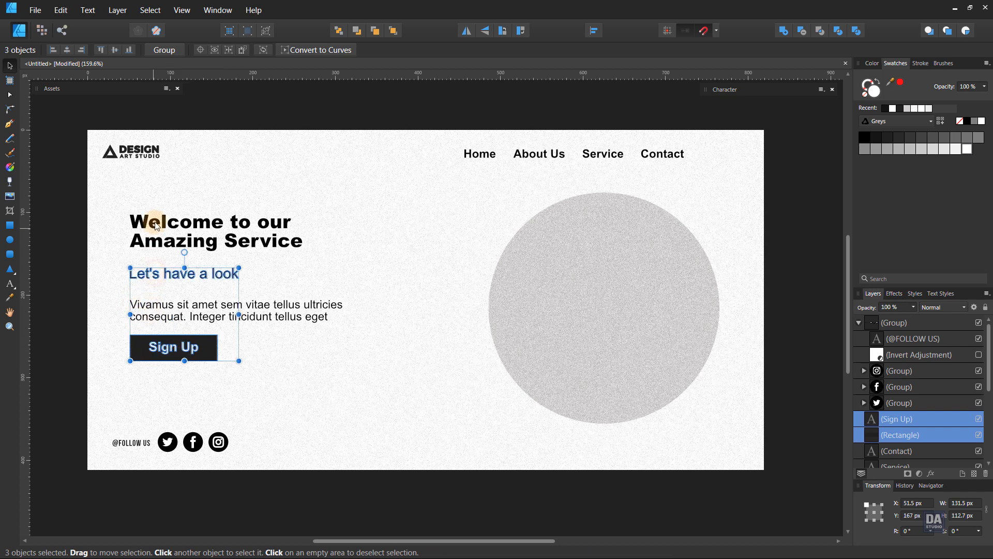
left_click(54, 271)
- Try moving the welcome texts, paragraph and Sign Up button up together by about 10 px
key("z")
left_click(341, 317, "alt")
key("v")
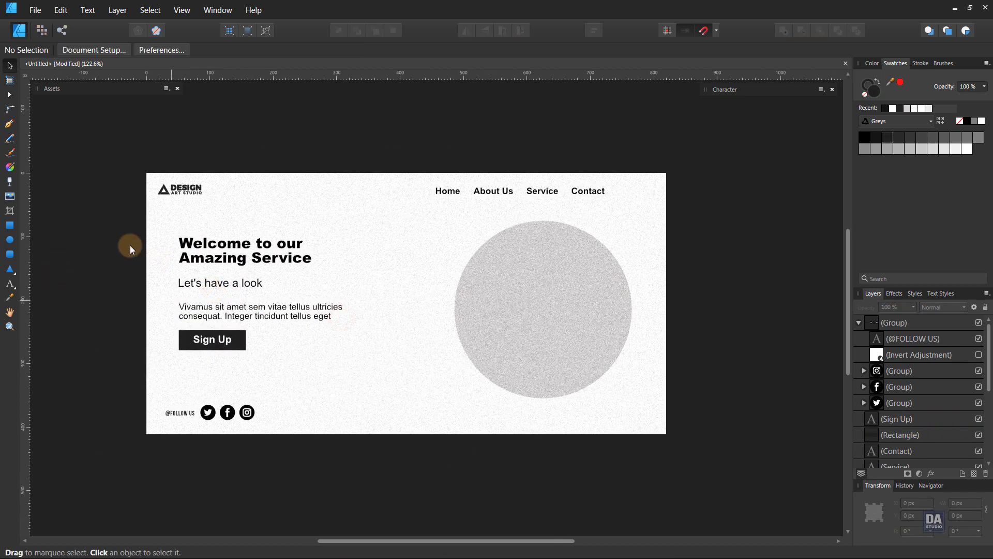
left_click_drag(92, 223, 375, 363)
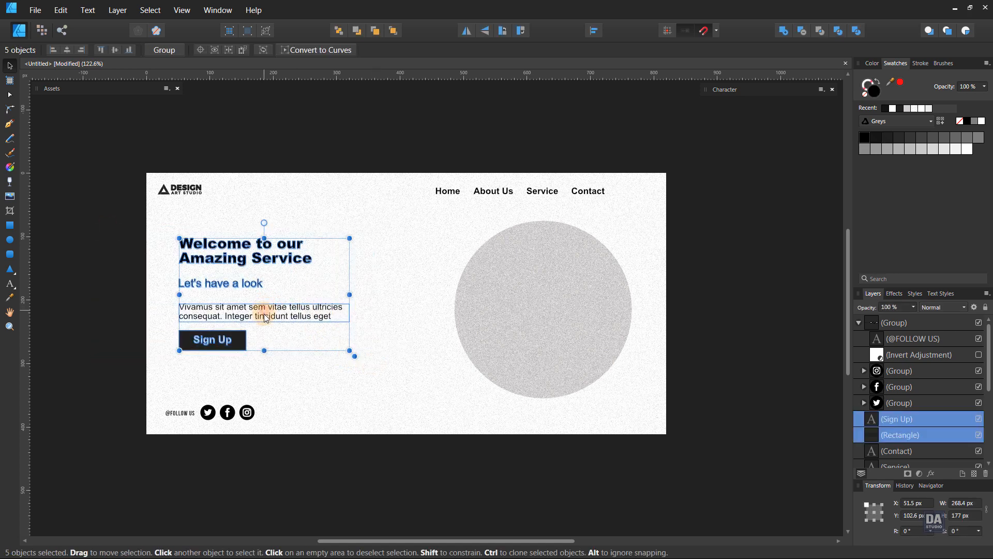
left_click_drag(265, 317, 265, 310)
key("z")
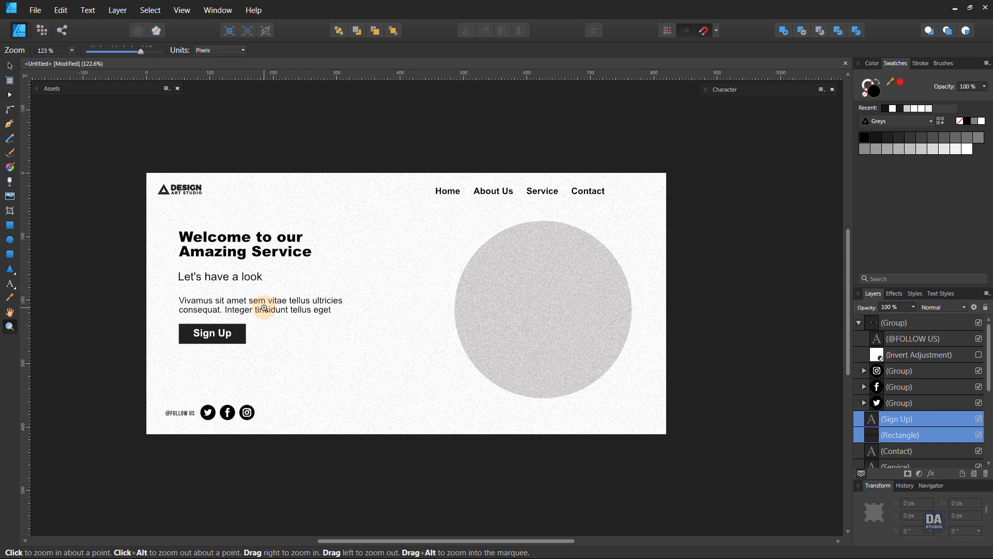
key("v")
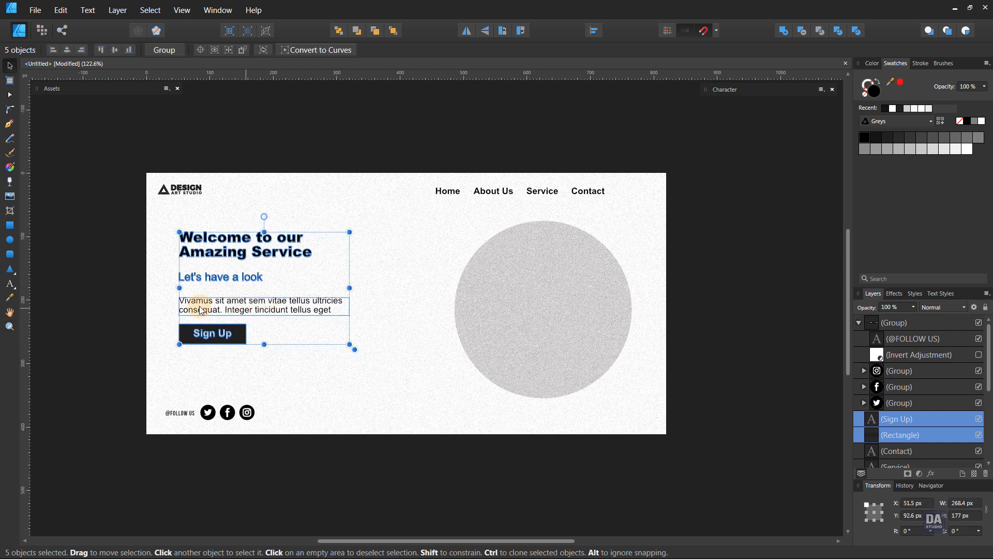
- Undo the upward move of the welcome texts and Sign Up button, and deselect them
key("ctrl+z")
key("ctrl+z")
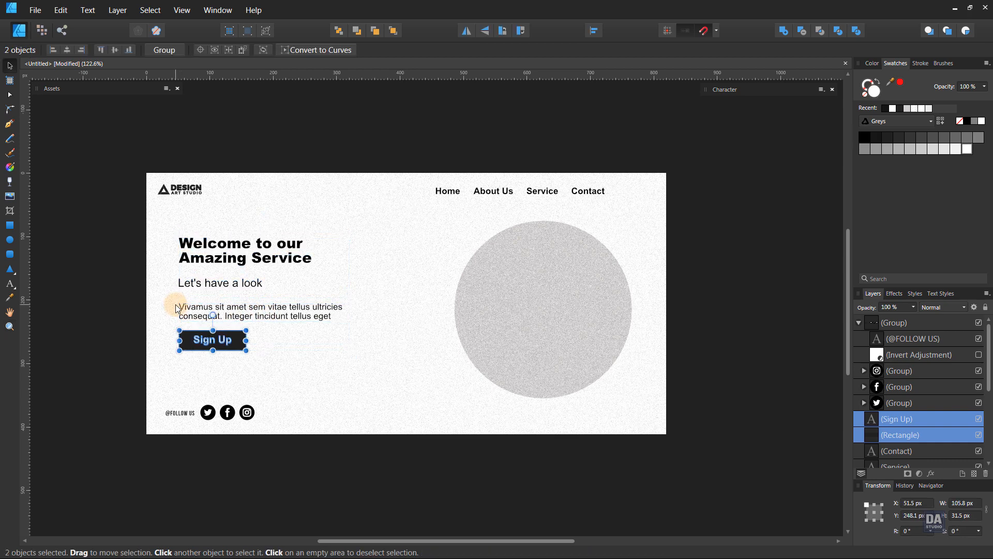
key("ctrl+shift+z")
key("ctrl+shift+z")
key("ctrl+z")
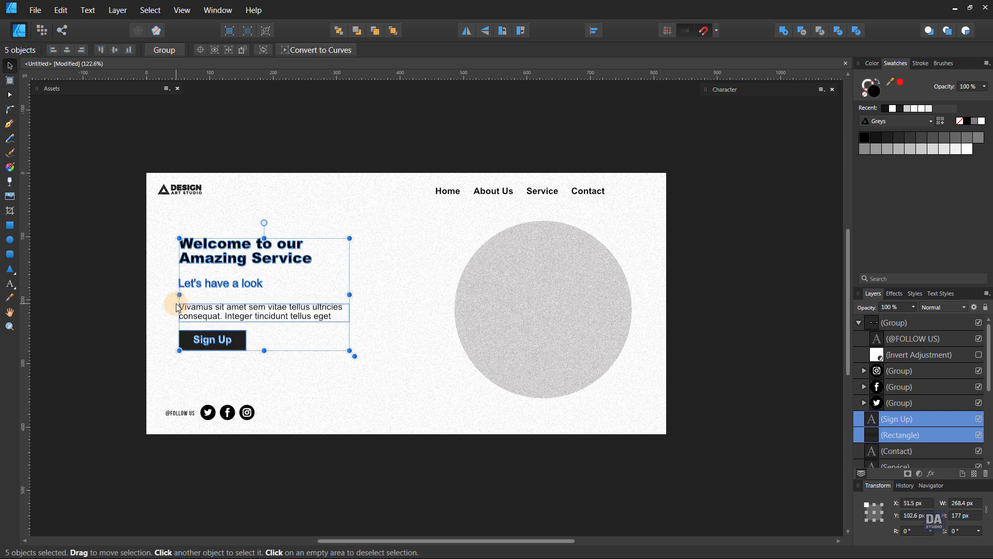
left_click(92, 297)
- Select the logo and all four menu items together and shift them slightly down to Y 22.4 px
key("space")
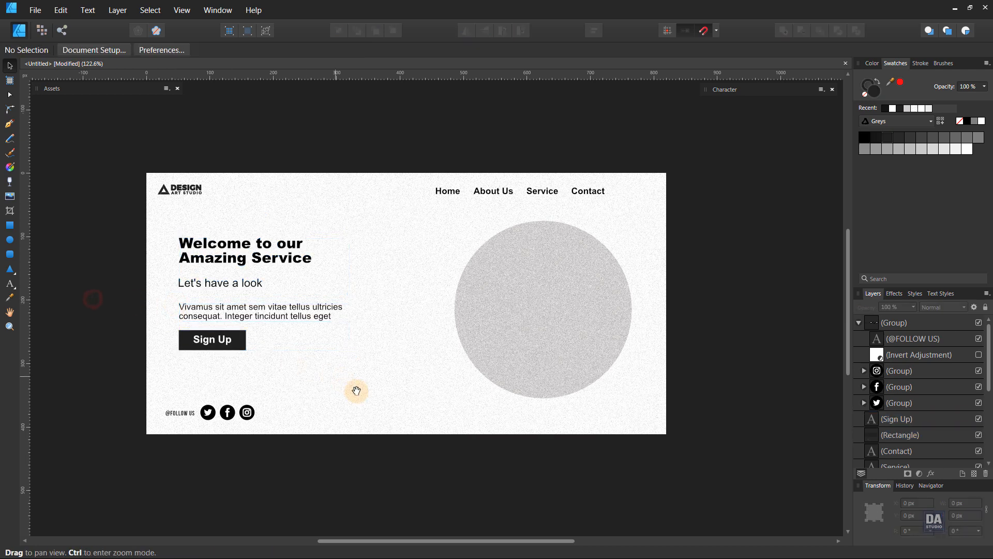
left_click_drag(356, 391, 351, 391)
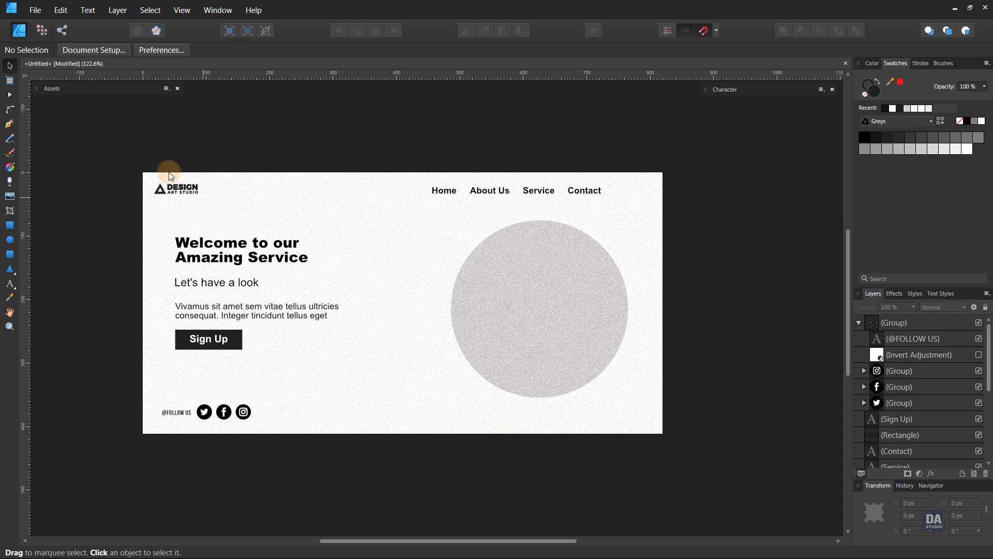
left_click_drag(122, 143, 589, 202)
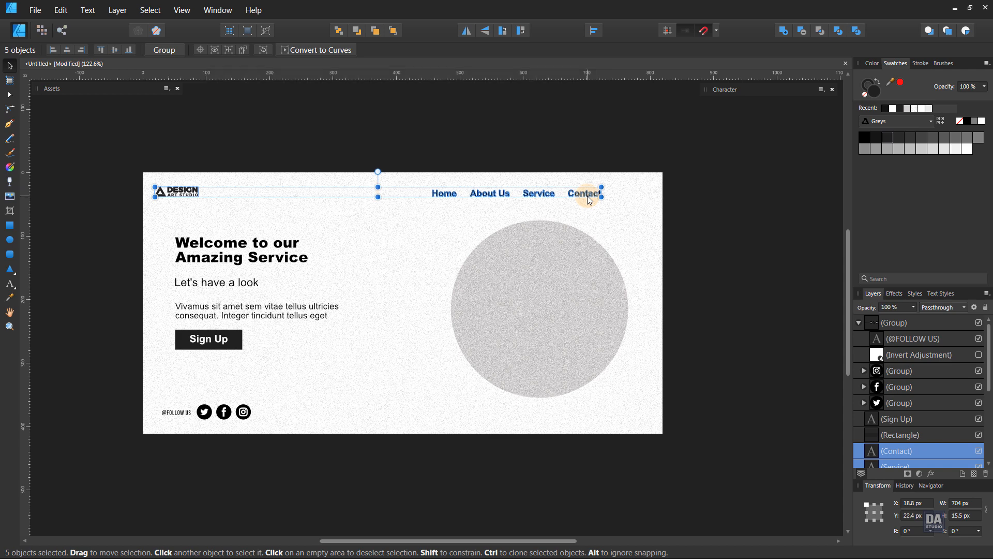
left_click(594, 157)
- Draw a straight horizontal line about 38 px long beneath the "Home" menu item with the Pen tool
left_click_drag(486, 216, 403, 218)
left_click(474, 145)
key("z")
left_click(472, 176)
left_click_drag(299, 274, 309, 263)
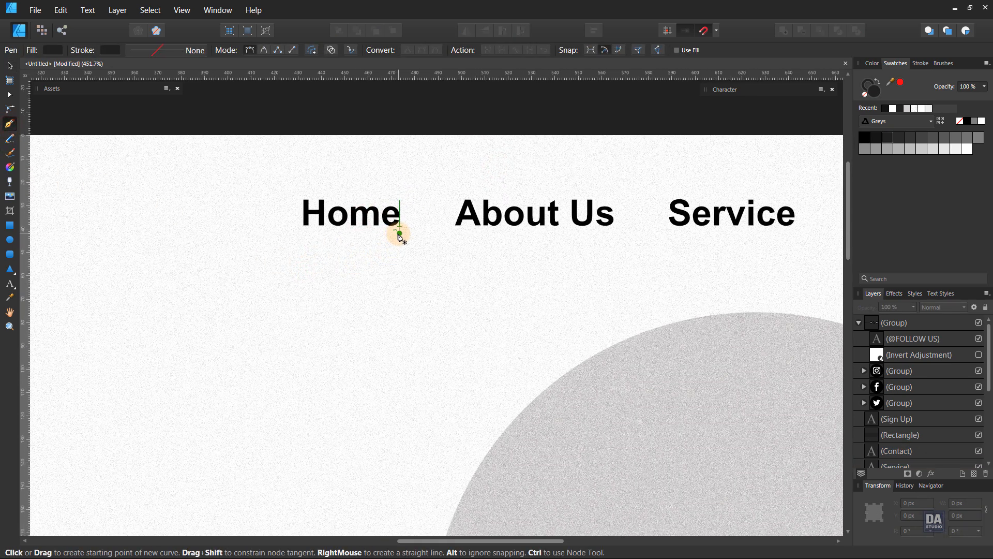
left_click(399, 233)
left_click(311, 233)
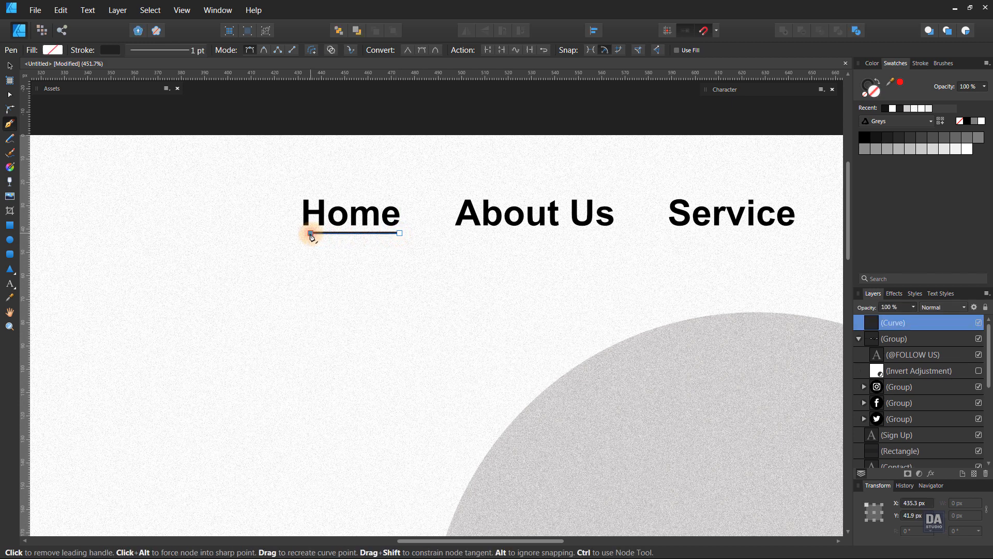
left_click(9, 67)
- Set the stroke width of the line under "Home" to 2 pt
left_click(920, 63)
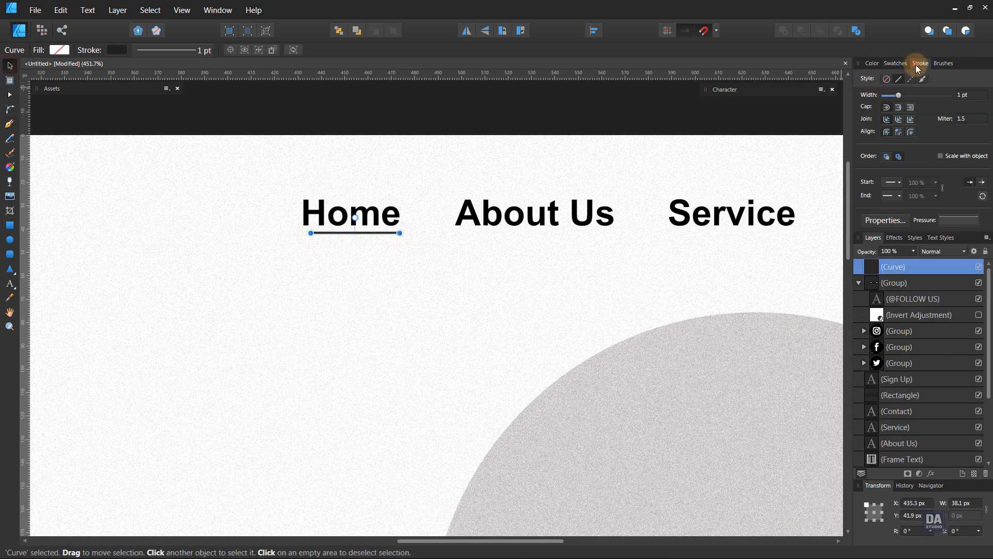
left_click(965, 95)
key("Return")
left_click(630, 133)
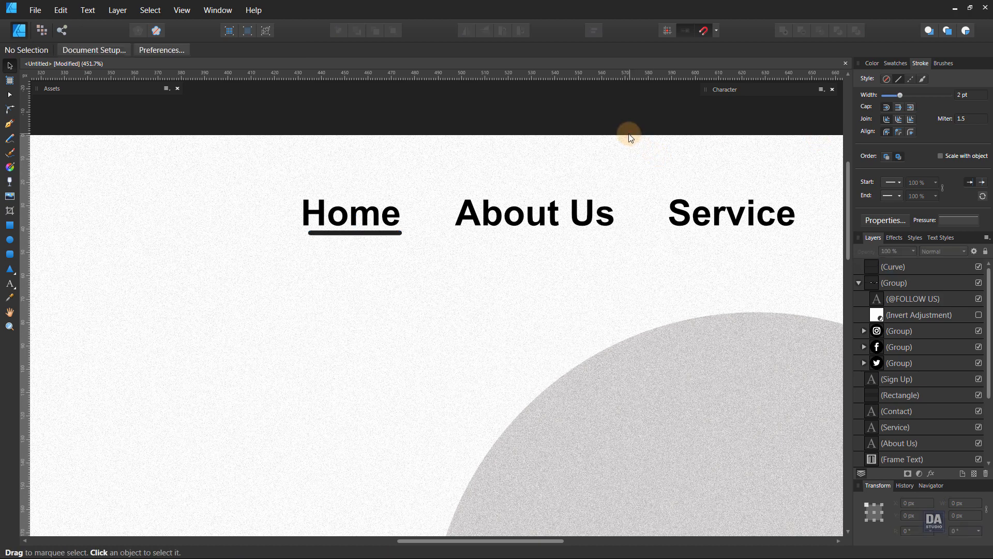
scroll(432, 200, "down", 6)
left_click(419, 213)
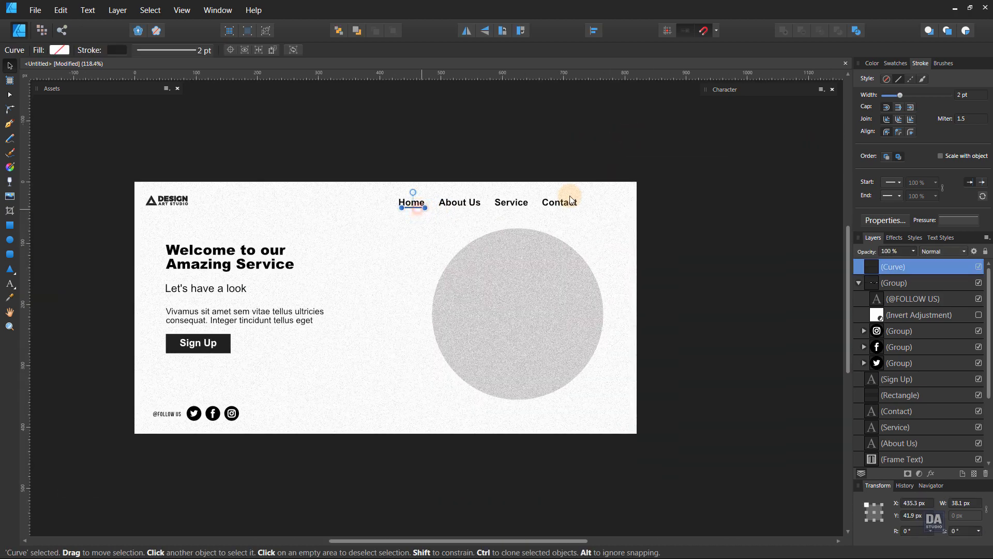
left_click(761, 150)
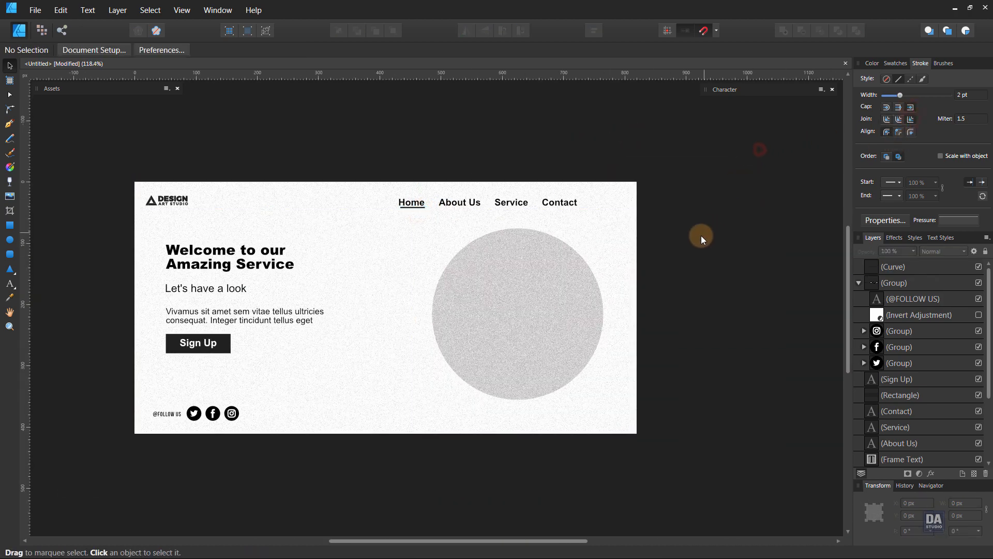
- Enlarge the grey circle to about 292 px in diameter, extending it down and to the left
key("z")
left_click(688, 253, "alt")
left_click_drag(648, 244, 652, 244)
left_click_drag(655, 287, 651, 286)
key("v")
left_click(570, 332)
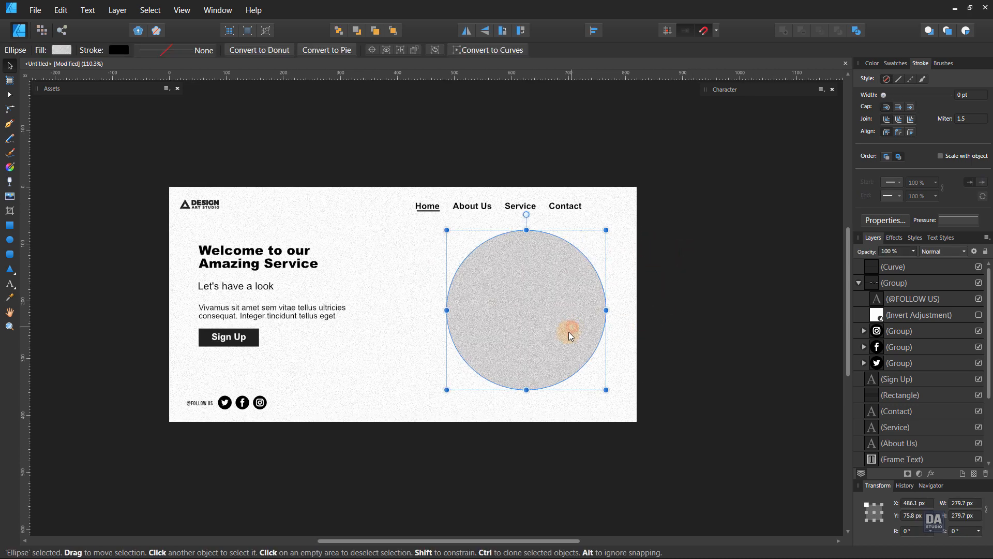
left_click_drag(446, 389, 440, 396)
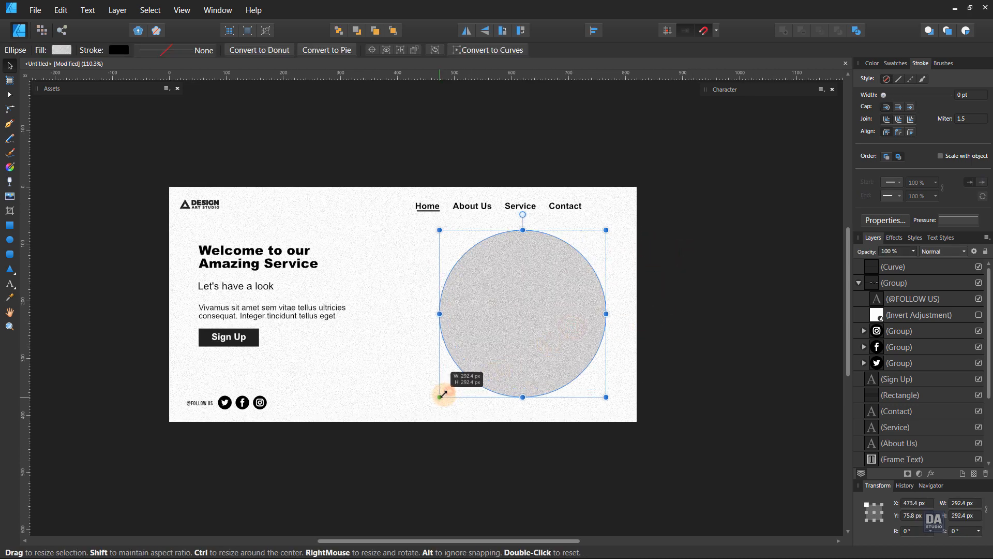
left_click(655, 367)
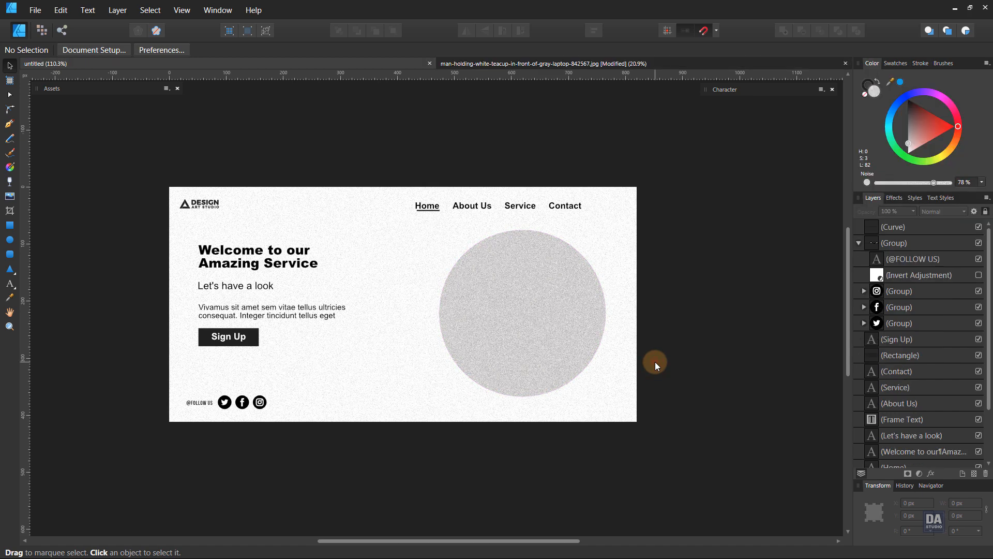
- Unlock the Background layer in the teacup photo document and scale the photo down to about 905 × 603 px
left_click(601, 60)
left_click(606, 284)
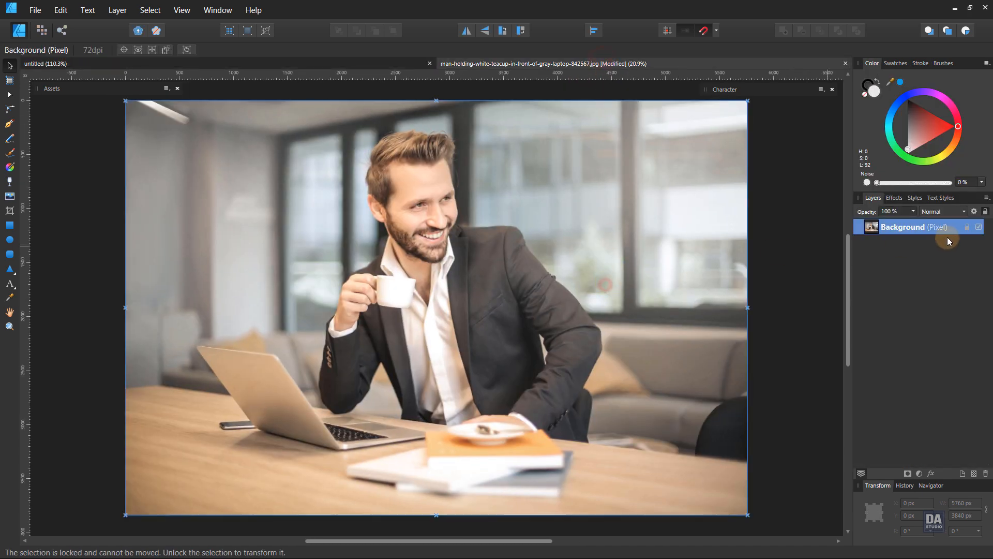
left_click(969, 231)
left_click_drag(745, 514, 210, 179)
- Copy the scaled photo and paste it inside the grey circle on the banner
left_click(60, 10)
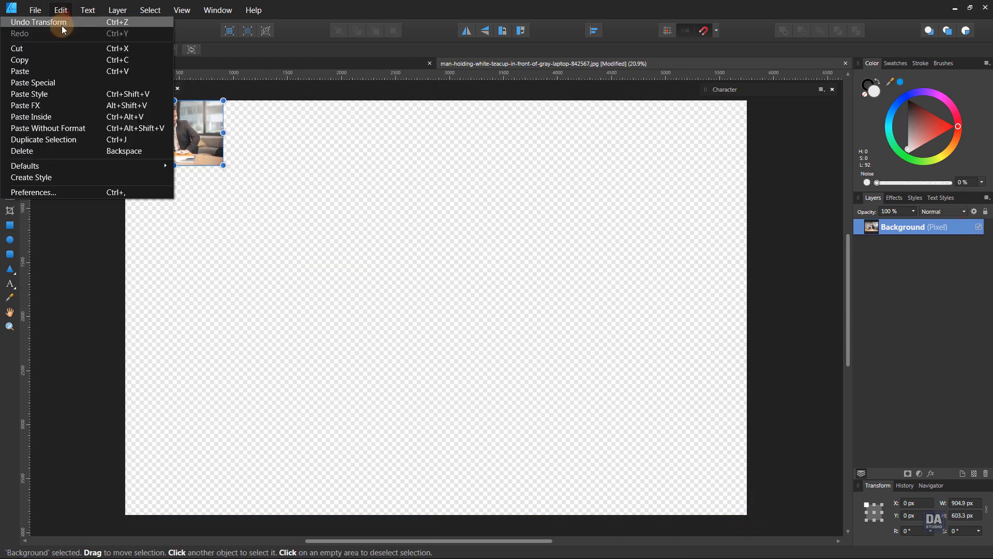
left_click(55, 59)
left_click(110, 67)
left_click(497, 266)
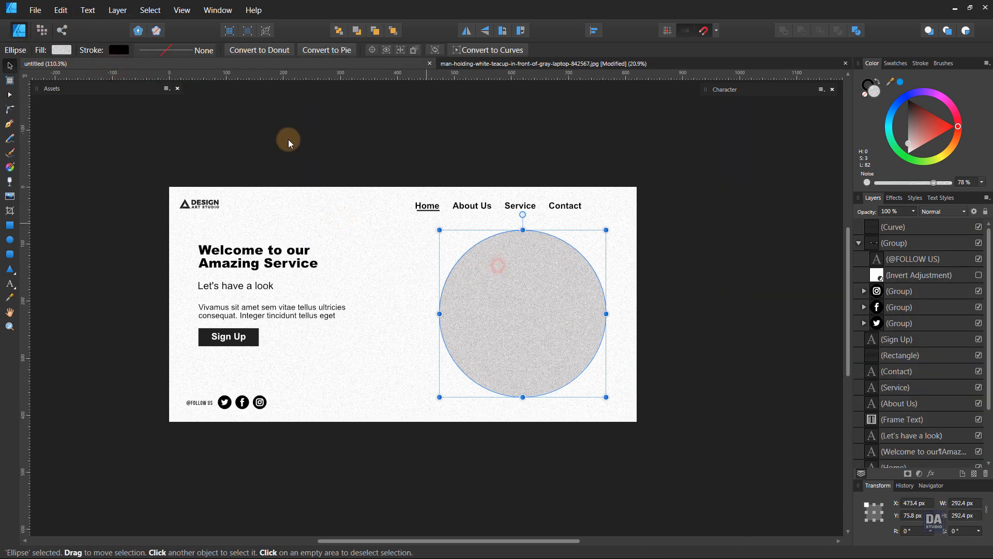
left_click(60, 10)
left_click(57, 105)
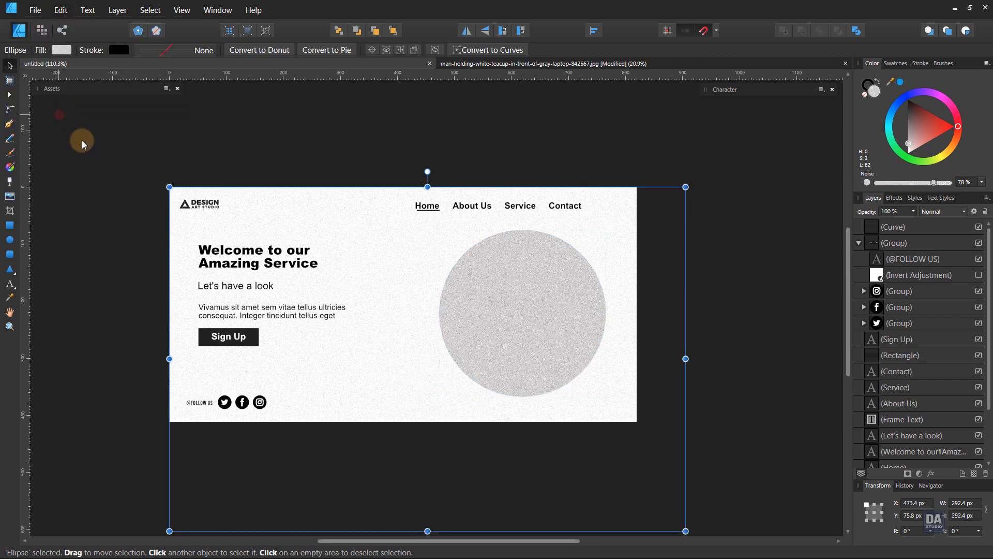
- Scale the photo inside the circle to about 549 × 366 px and position it so the man fills the circle
left_click_drag(650, 461, 721, 456)
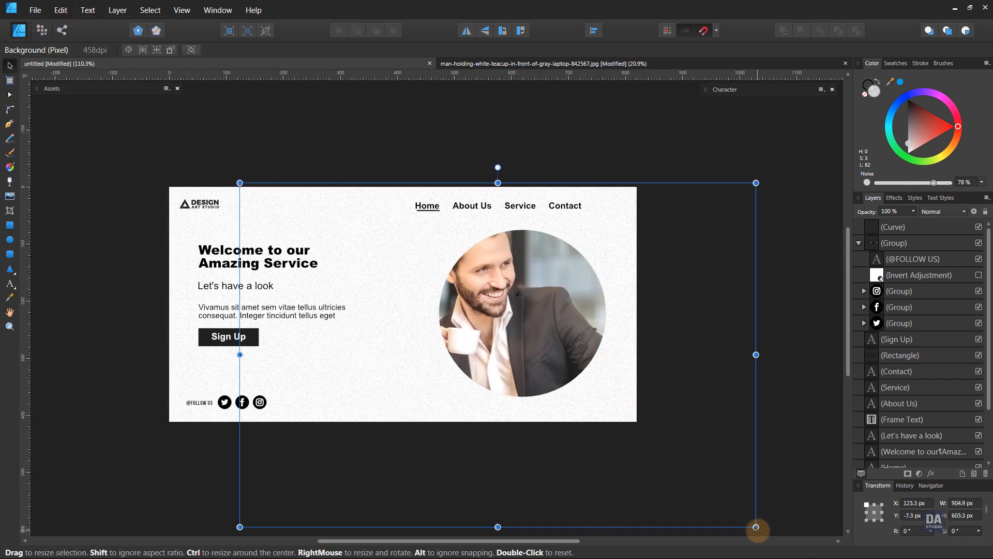
left_click_drag(756, 526, 493, 352)
left_click_drag(395, 291, 539, 335)
left_click_drag(637, 227, 659, 206)
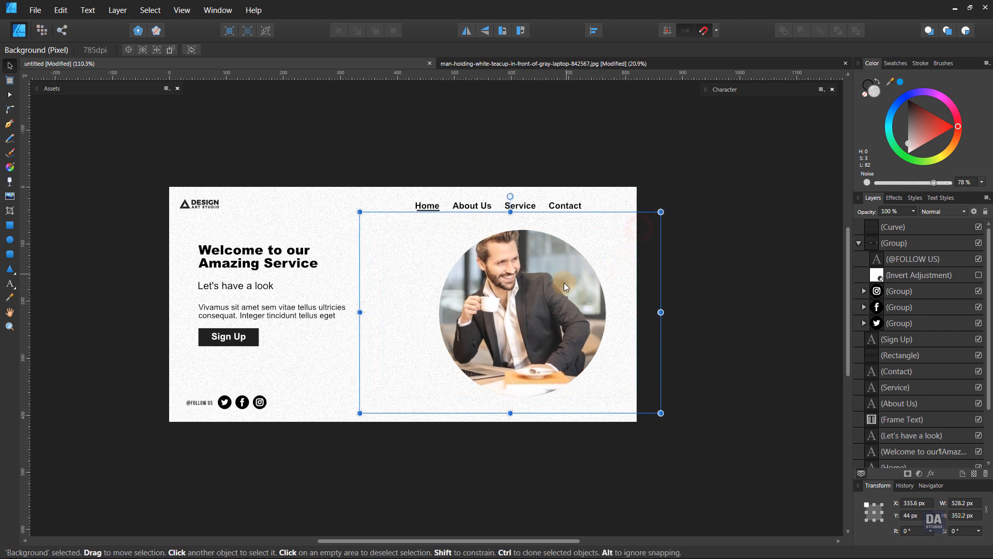
left_click_drag(564, 282, 566, 299)
left_click_drag(659, 228, 675, 213)
left_click_drag(582, 273, 585, 278)
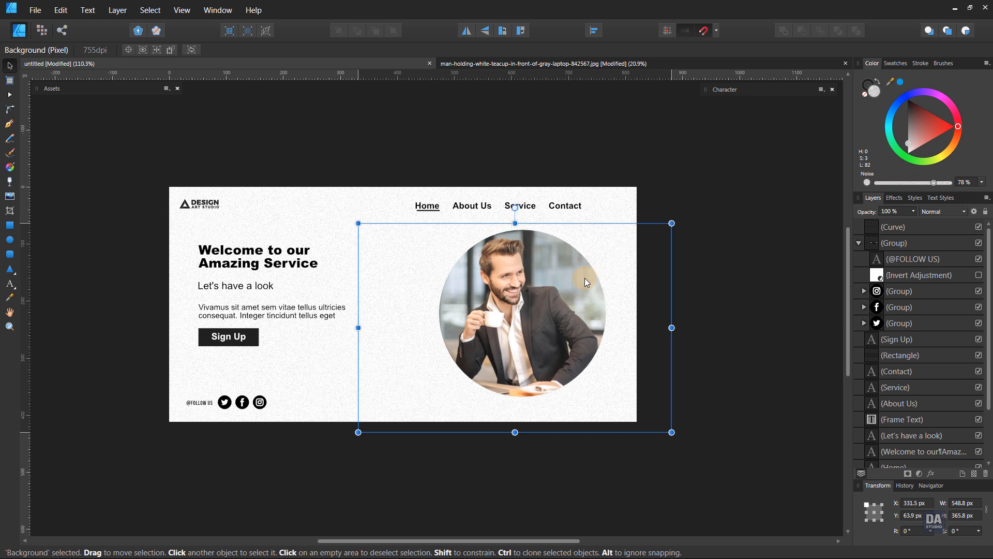
left_click(702, 297)
- Select the photo inside the circle and scale it down slightly from its lower-right corner
left_click_drag(572, 356, 626, 335)
left_click(609, 364)
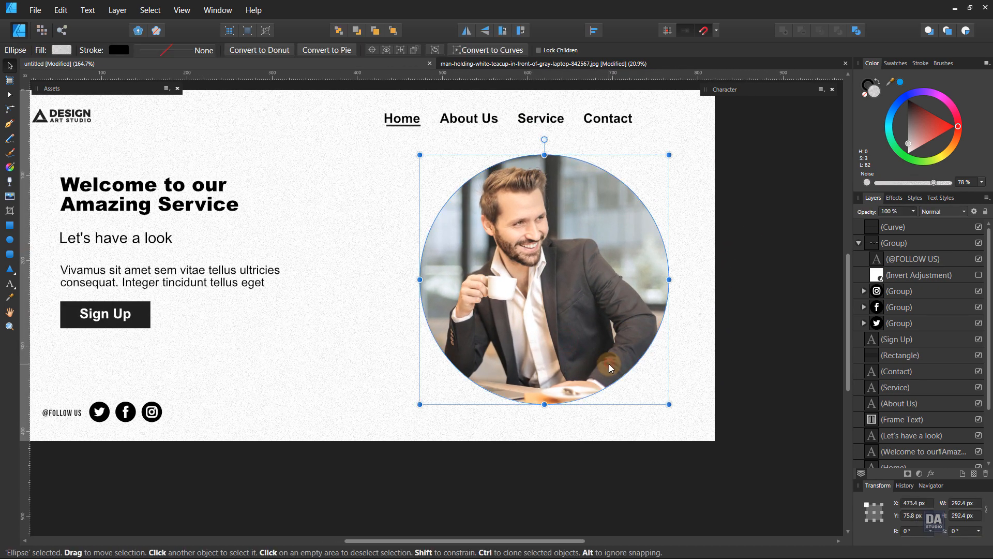
double_click(548, 330)
left_click_drag(766, 455, 733, 434)
left_click(703, 511)
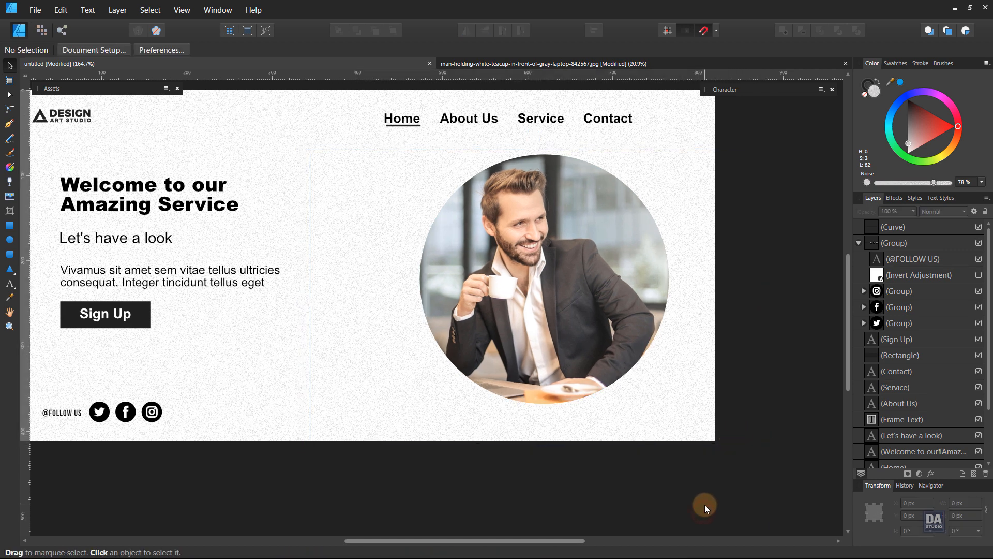
key("space")
left_click_drag(720, 455, 668, 498)
mouse_move(610, 448)
left_mouse_down()
mouse_move(636, 441)
mouse_move(603, 449)
left_mouse_up()
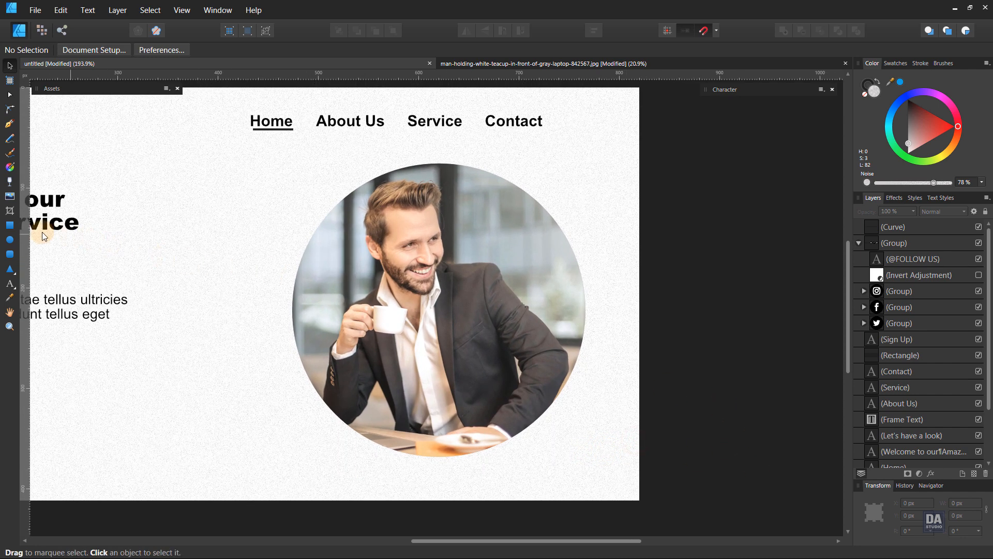
- Draw a rectangle of about 372 × 412 px over the banner's right side and reduce it to a triangle by deleting its upper-left node
left_click(8, 227)
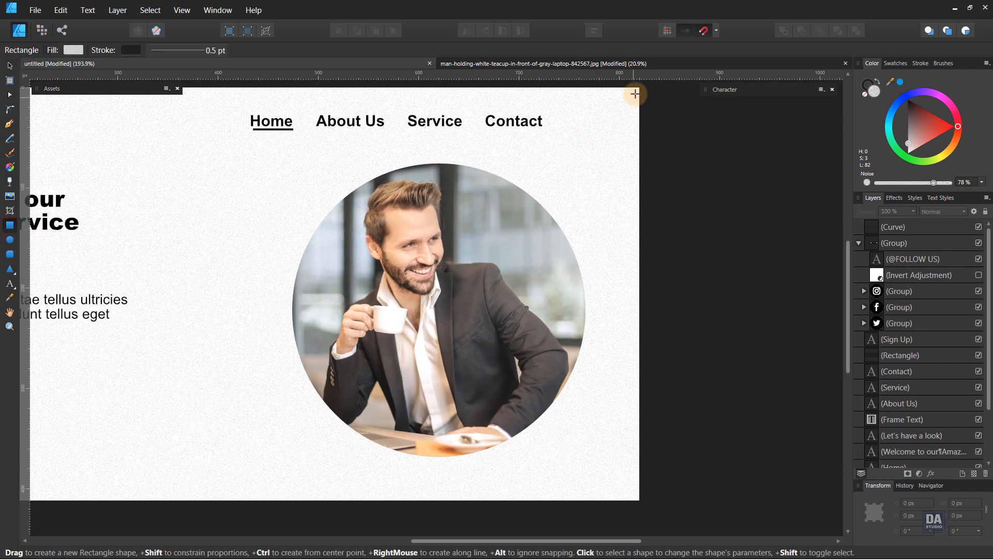
left_click_drag(638, 88, 266, 499)
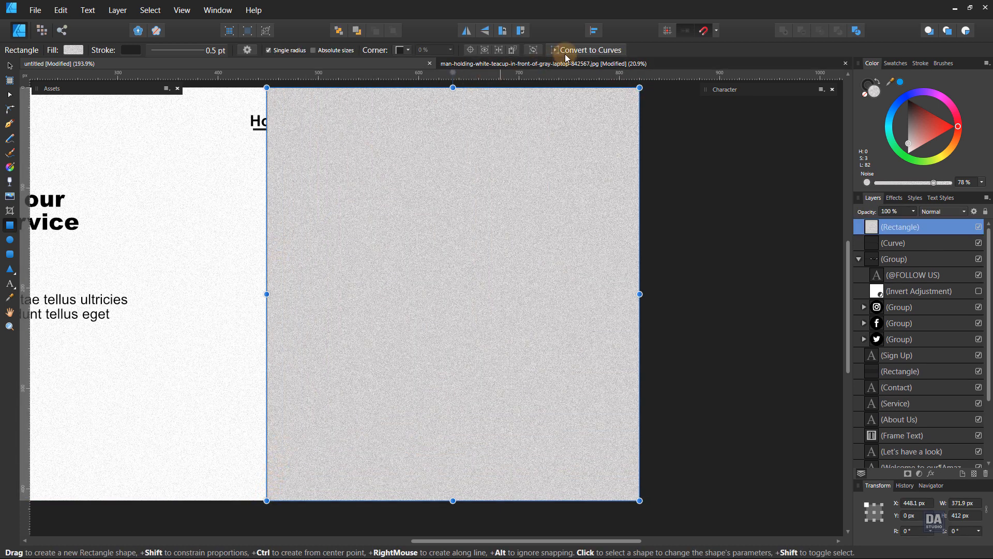
left_click(551, 52)
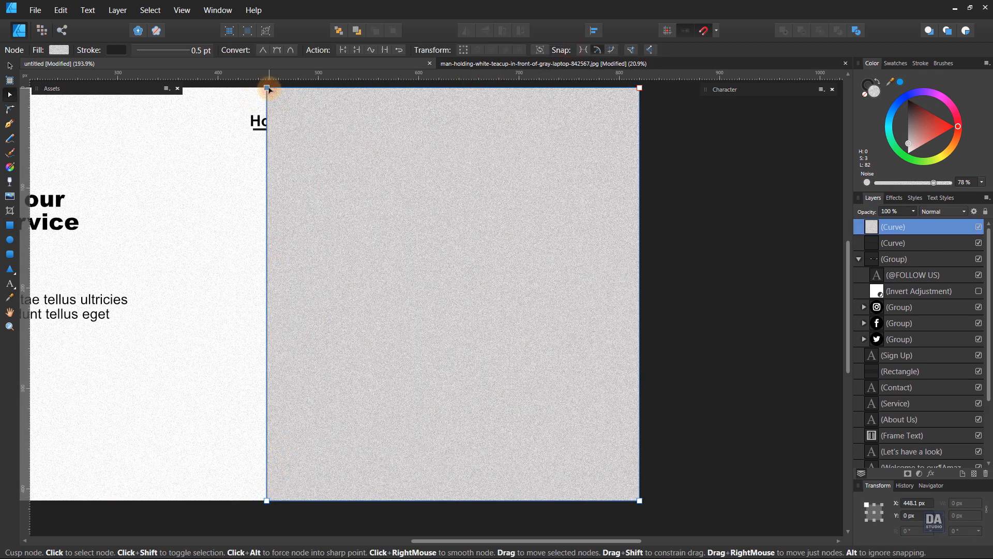
left_click(266, 88)
key("Delete")
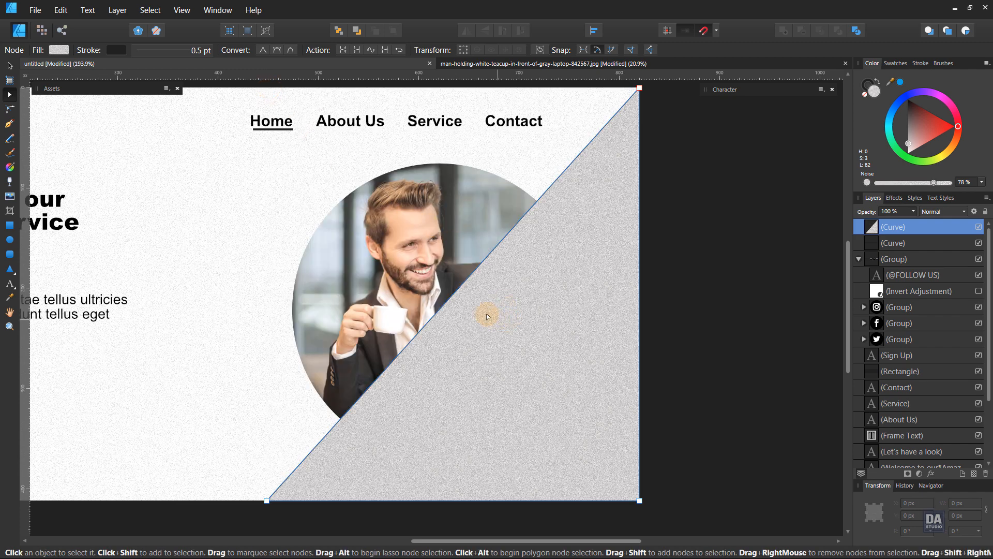
- Add a node midway along the triangle's diagonal and bend both halves into a flowing wave-shaped edge
left_click(431, 289)
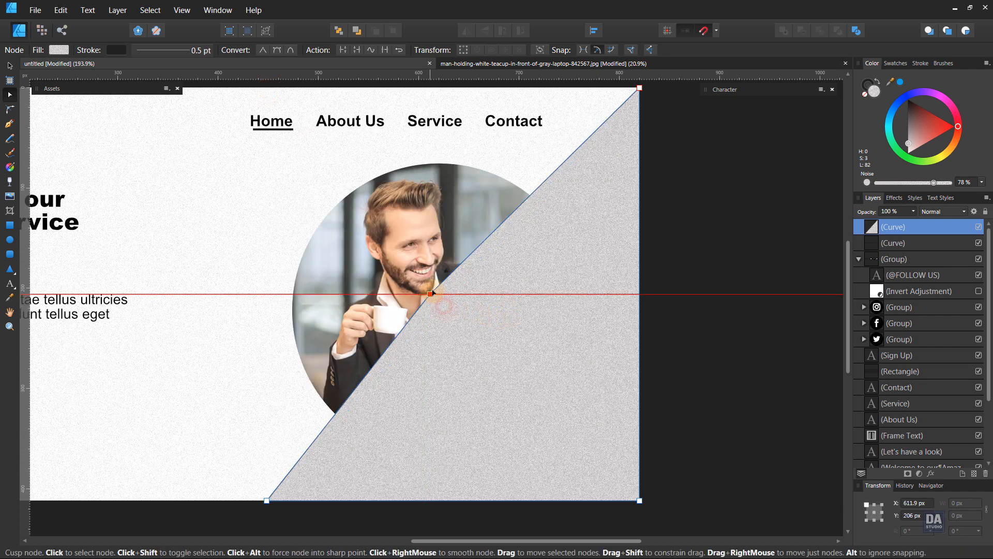
left_click(266, 500)
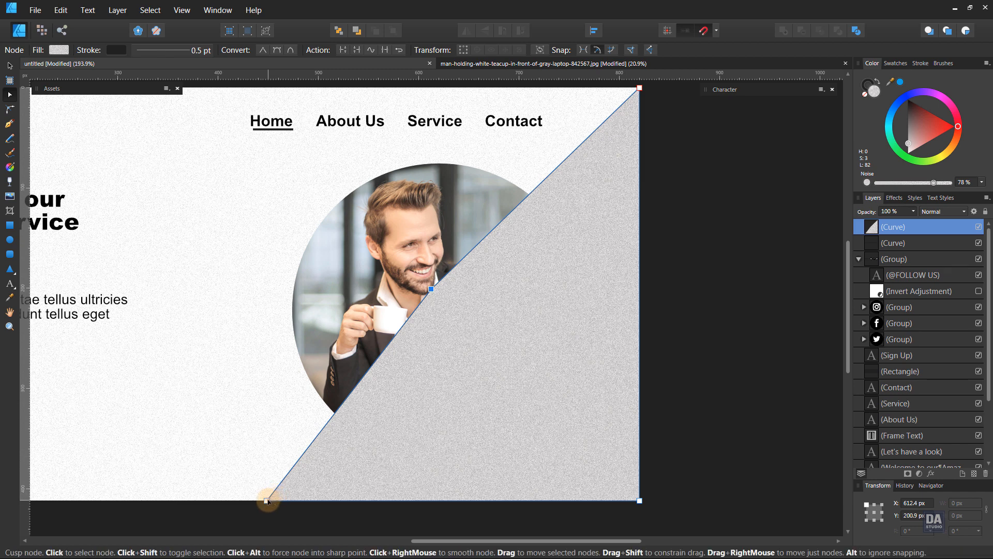
left_click_drag(286, 475, 273, 471)
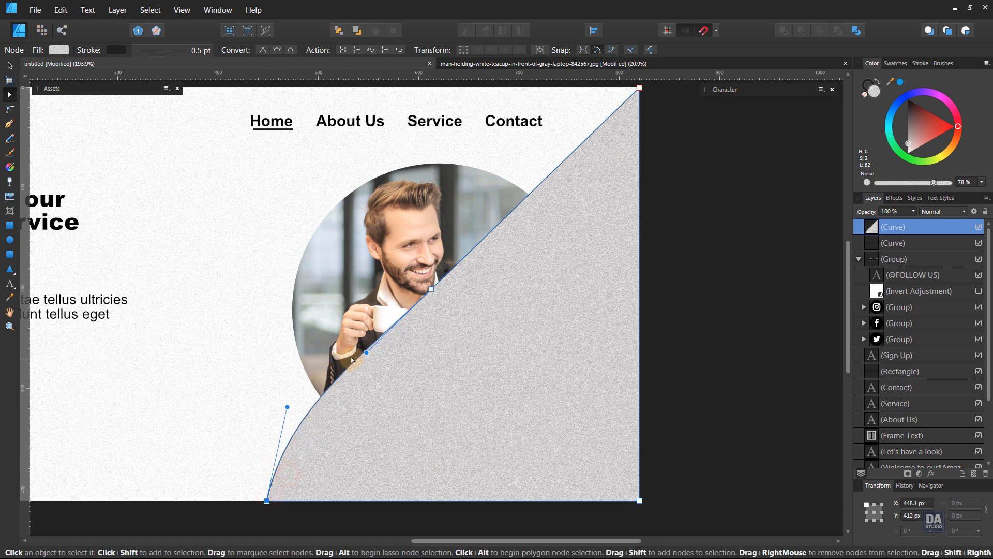
left_click_drag(409, 367, 477, 378)
left_click_drag(522, 207, 509, 192)
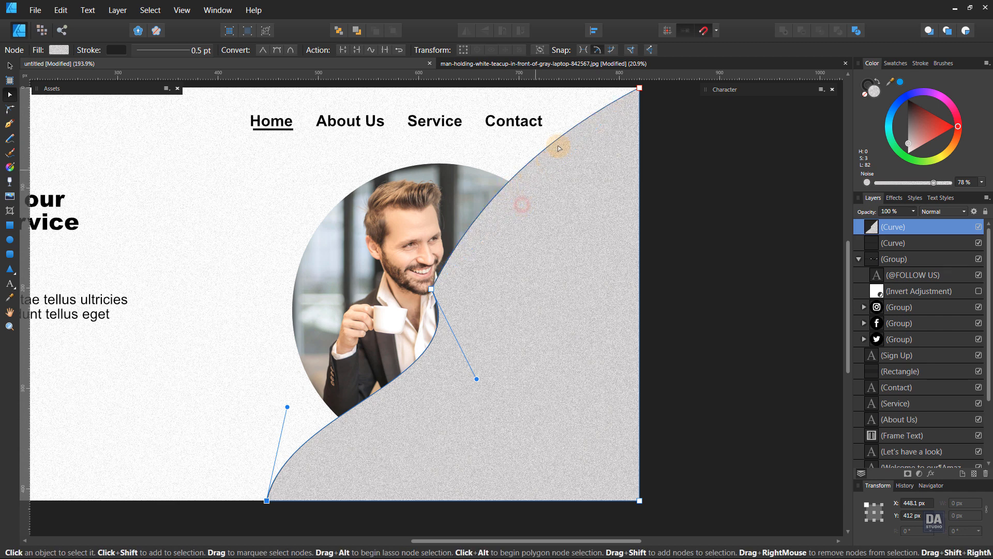
left_click_drag(639, 88, 538, 107)
left_click_drag(477, 197, 555, 219)
left_click_drag(539, 107, 512, 91)
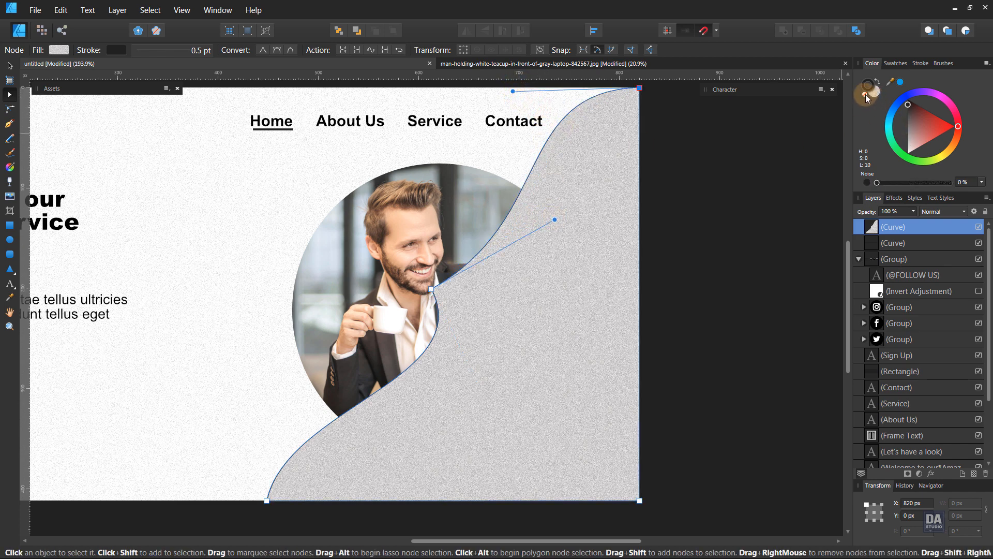
- Fill the wave shape with blue (H 198, S 100, L 45), without a stroke and with 0% noise
left_click(900, 82)
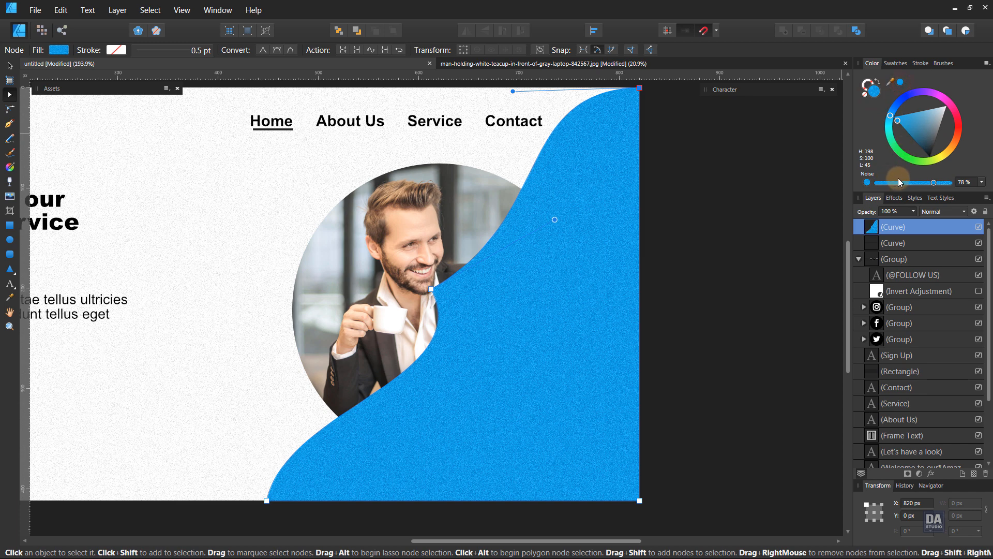
left_click_drag(898, 181, 849, 188)
key("v")
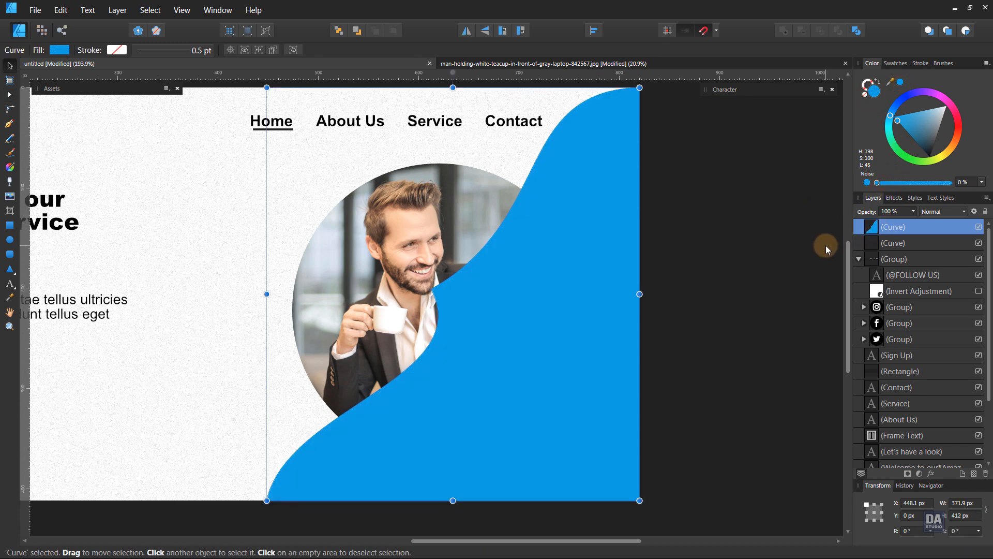
- Send the blue wave shape backward in the layer order until it sits behind the circular photo but above the background
key("ctrl+bracketleft")
key("ctrl+bracketleft")
key("ctrl+bracketleft")
key("ctrl+bracketleft")
key("ctrl+bracketleft")
key("ctrl+bracketleft")
key("ctrl+bracketleft")
key("ctrl+bracketleft")
key("ctrl+bracketleft")
key("ctrl+bracketleft")
key("ctrl+bracketleft")
key("ctrl+bracketleft")
key("ctrl+bracketleft")
key("ctrl+bracketleft")
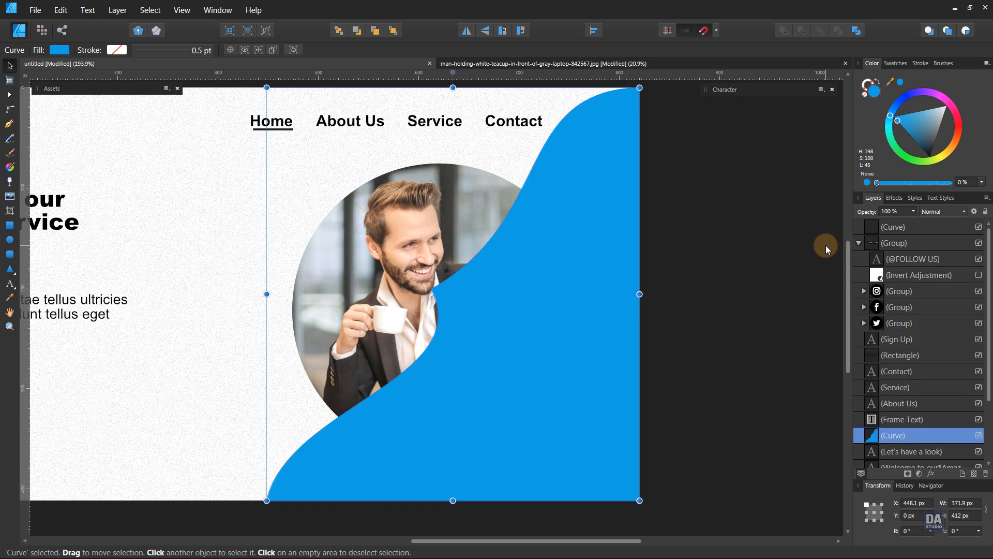
key("ctrl+bracketright")
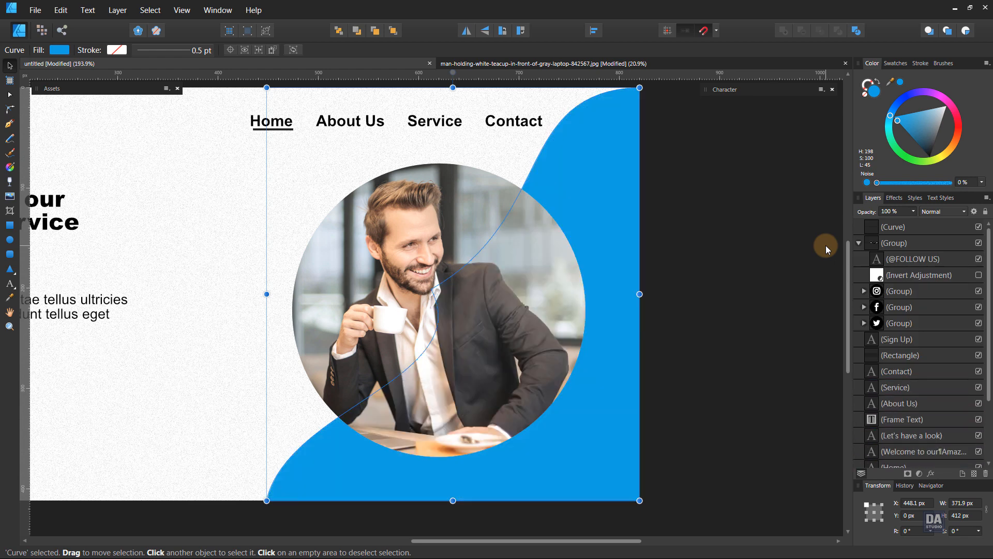
left_click(797, 226)
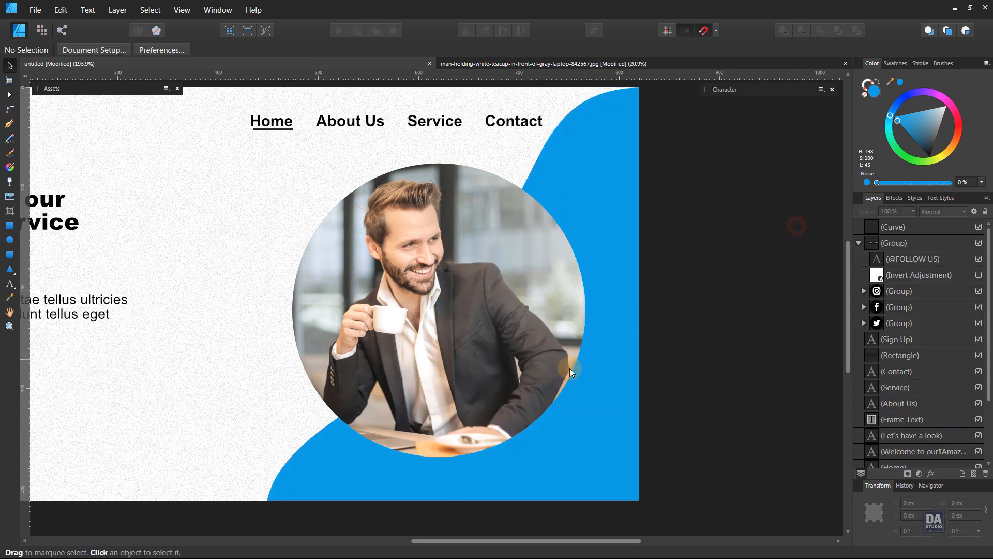
- Shift the blue wave shape's fill hue to 196
left_click(635, 398)
double_click(635, 395)
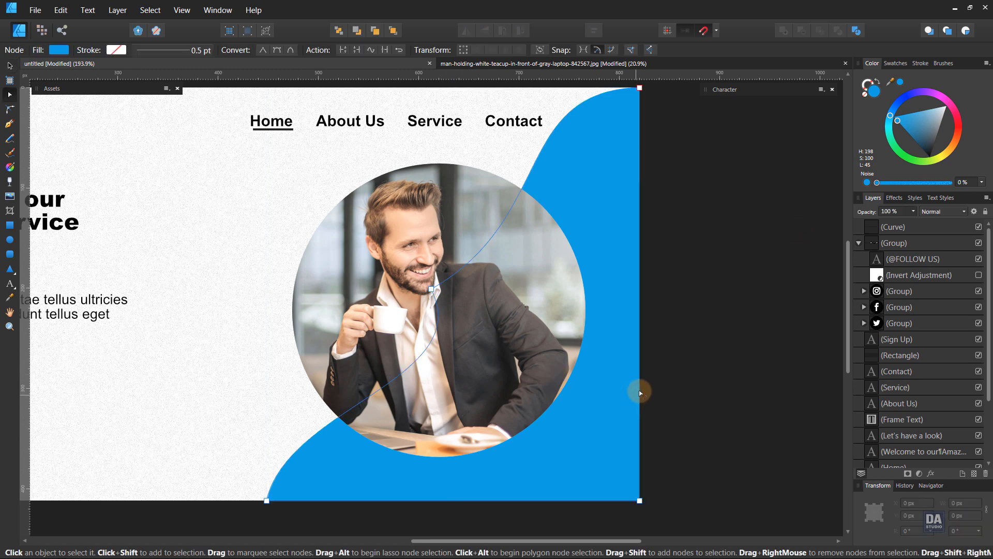
left_click_drag(889, 119, 890, 117)
left_click(646, 331)
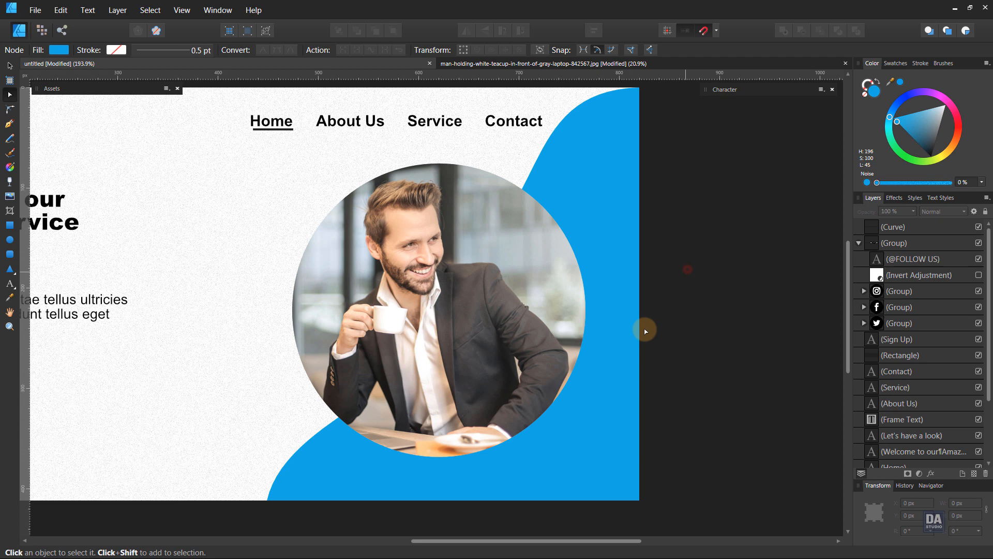
- Duplicate the circle containing the photo and delete the photo from the lower copy
left_click(576, 358)
scroll(904, 436, "down", 5)
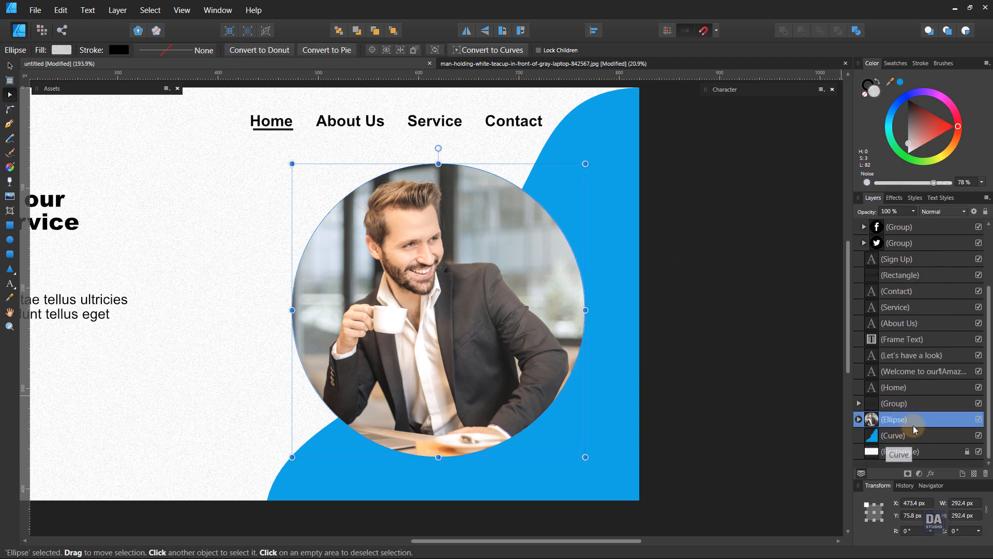
right_click(916, 420)
left_click(876, 246)
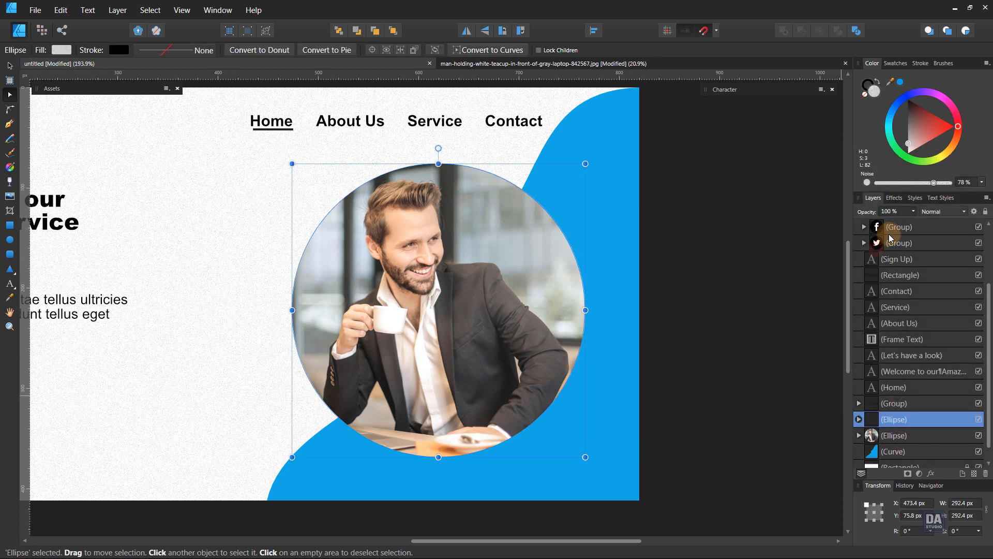
left_click(868, 437)
left_click(859, 435)
left_click(888, 451)
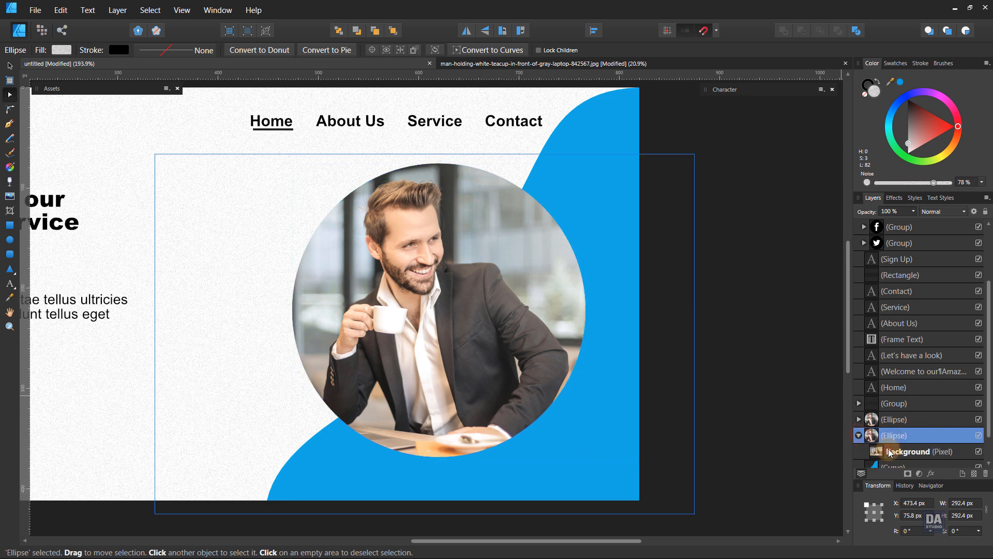
key("Delete")
left_click(877, 441)
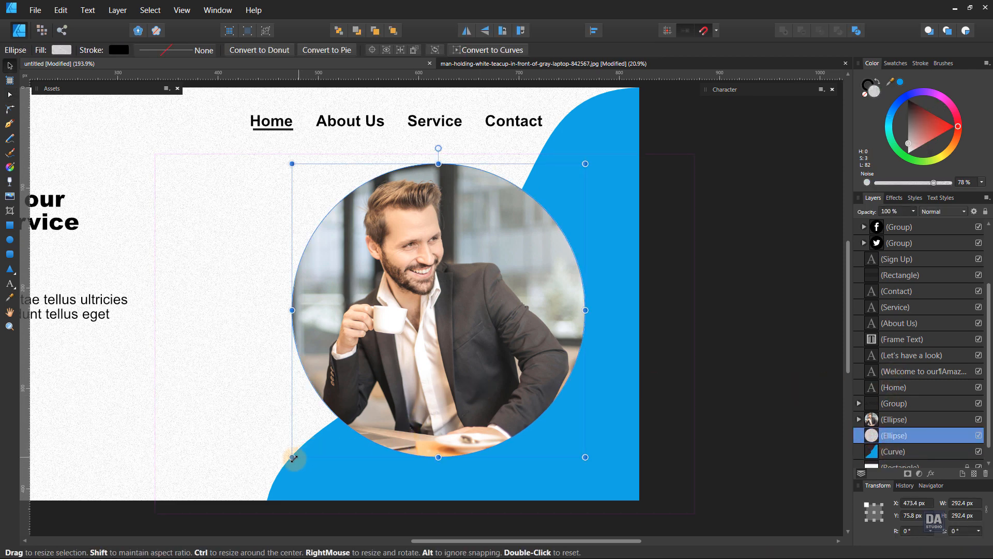
- Enlarge the lower circle to about 303 px toward its lower left and fill it with light blue (H 190, S 100, L 53) at 24% noise
left_click_drag(291, 458, 281, 467)
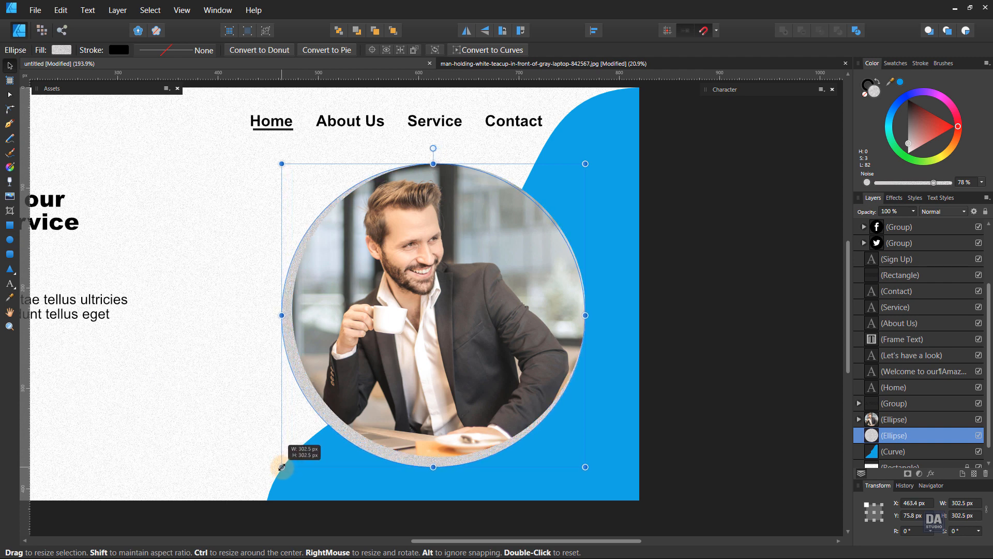
left_click(888, 127)
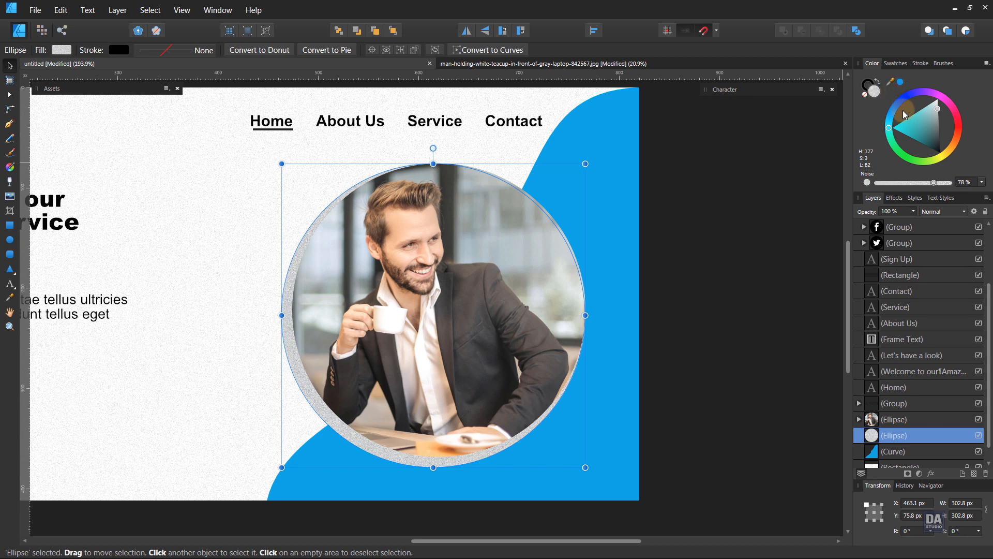
left_click_drag(901, 126, 889, 123)
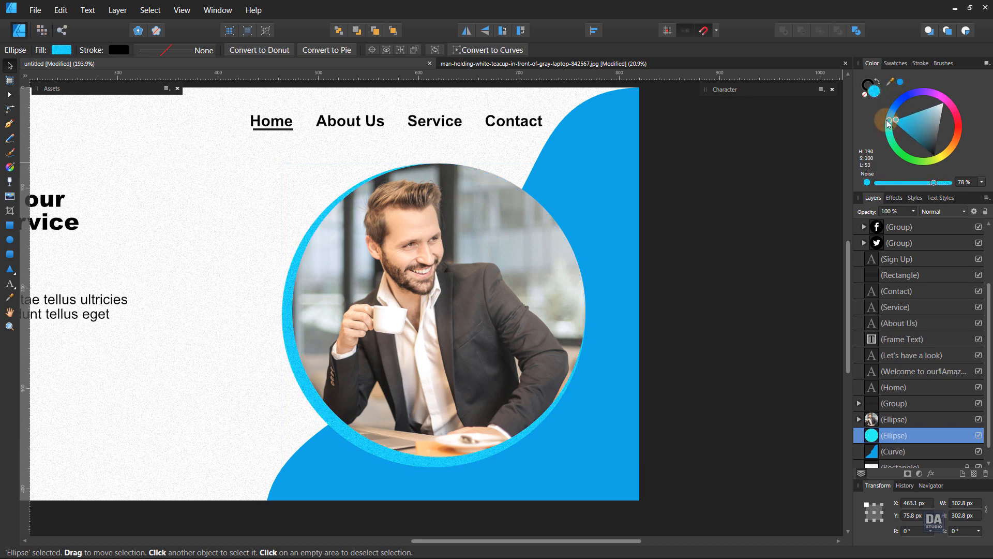
left_click(877, 184)
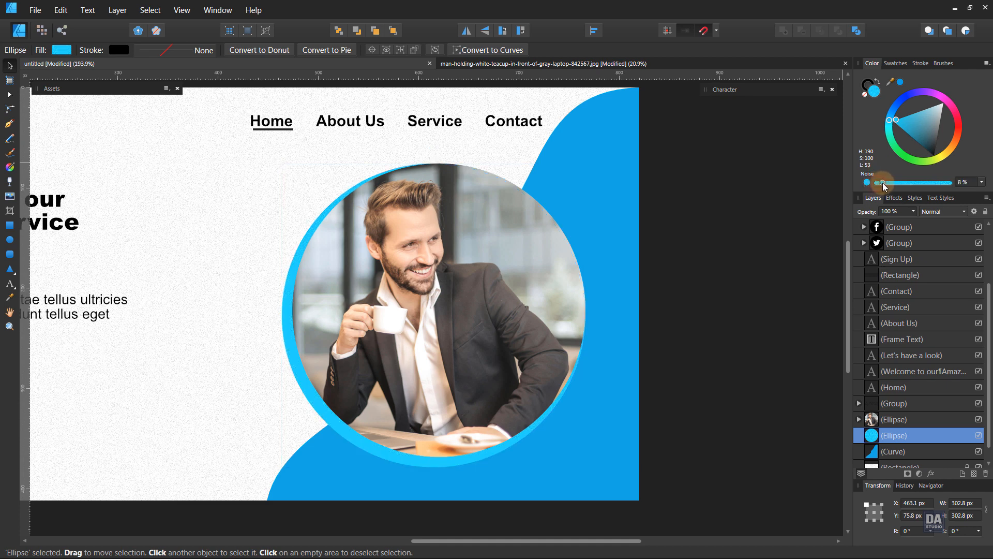
left_click(746, 291)
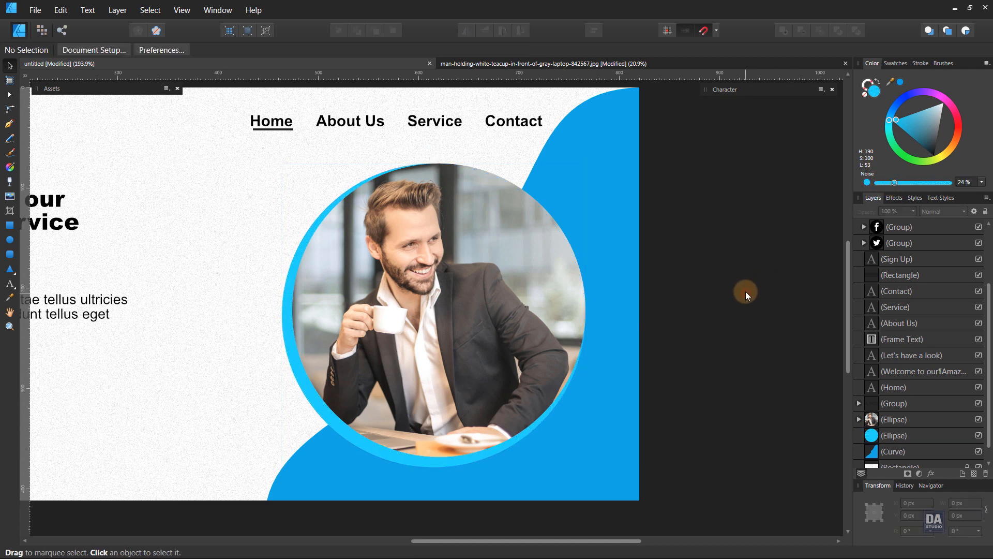
- Duplicate the blue wave shape and pull the copy's lower-left node outward along the banner's lower edge to about X 421 px
key("z")
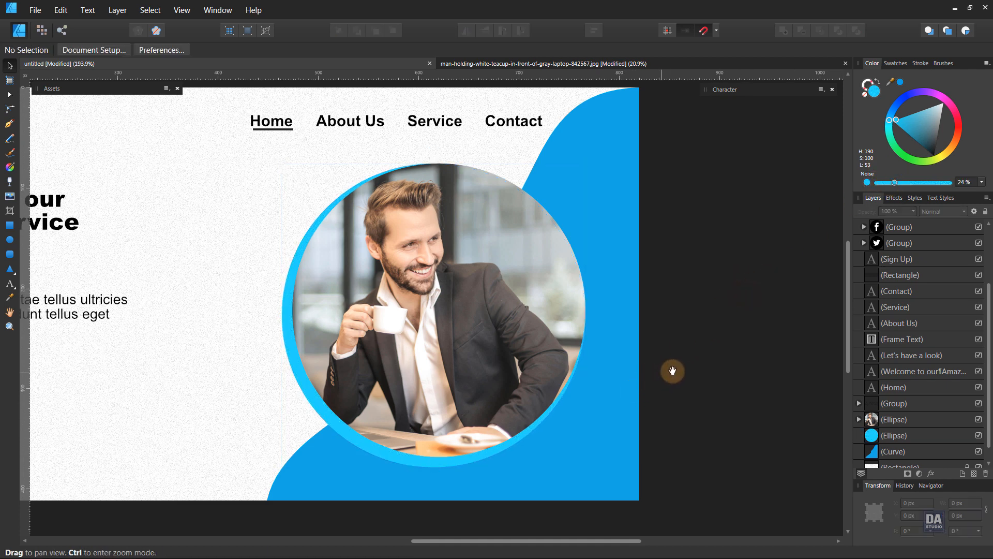
left_click(708, 351, "alt")
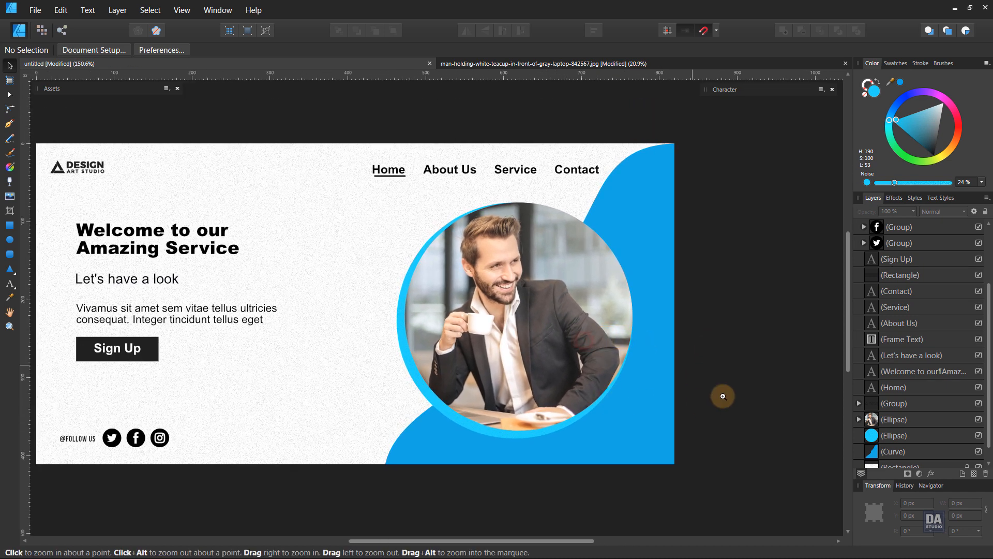
left_click_drag(722, 396, 748, 396)
key("h")
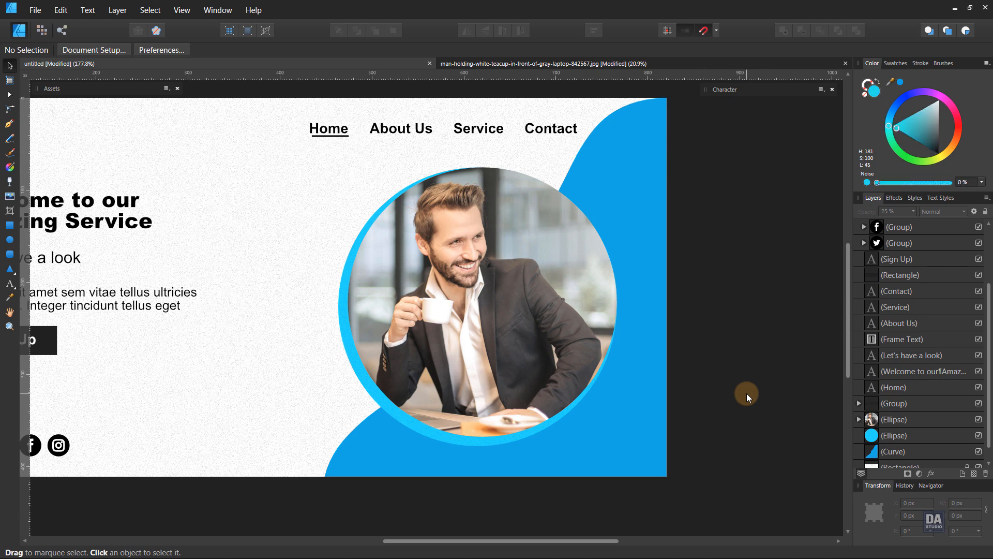
left_click(885, 452)
right_click(882, 450)
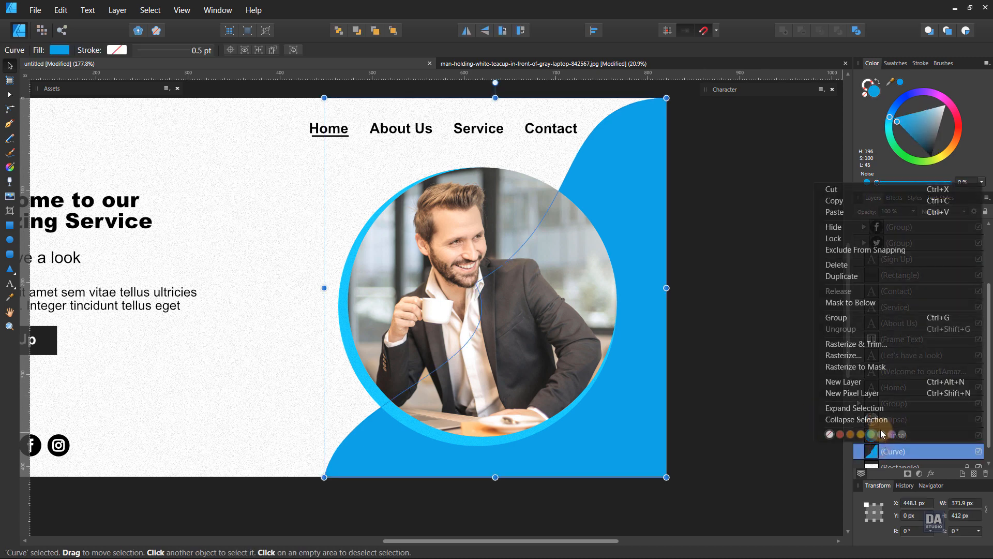
left_click(880, 276)
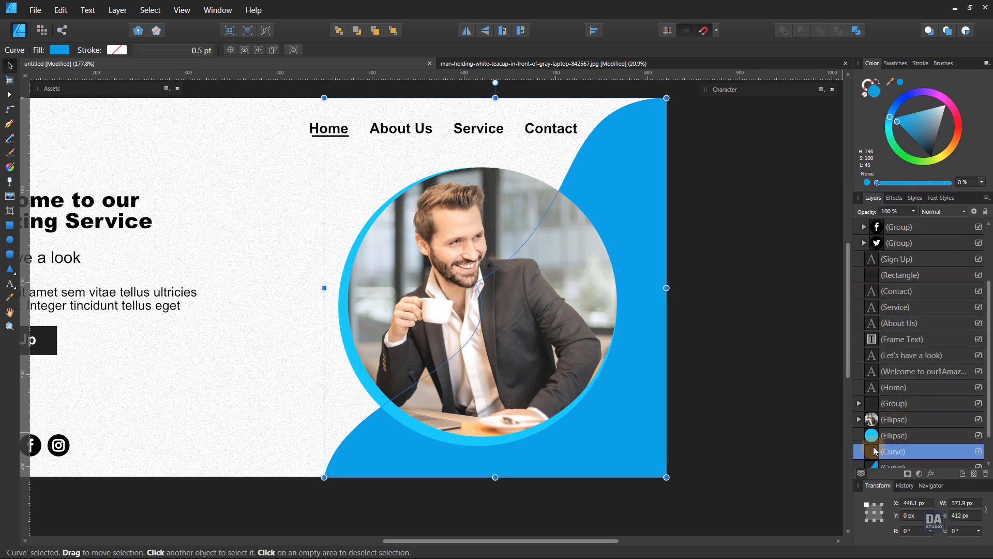
double_click(411, 451)
left_click_drag(323, 477, 300, 477)
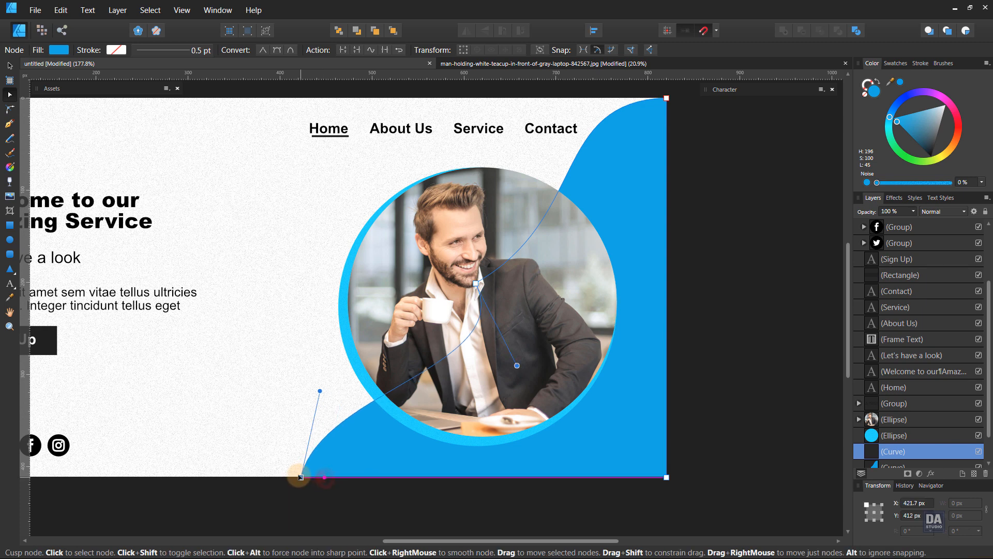
- Set the wave copy's opacity to 50%, move its lower-left node to about X 429 px and adjust the handles of the lower curve segment
left_click(914, 211)
left_click_drag(915, 223, 878, 226)
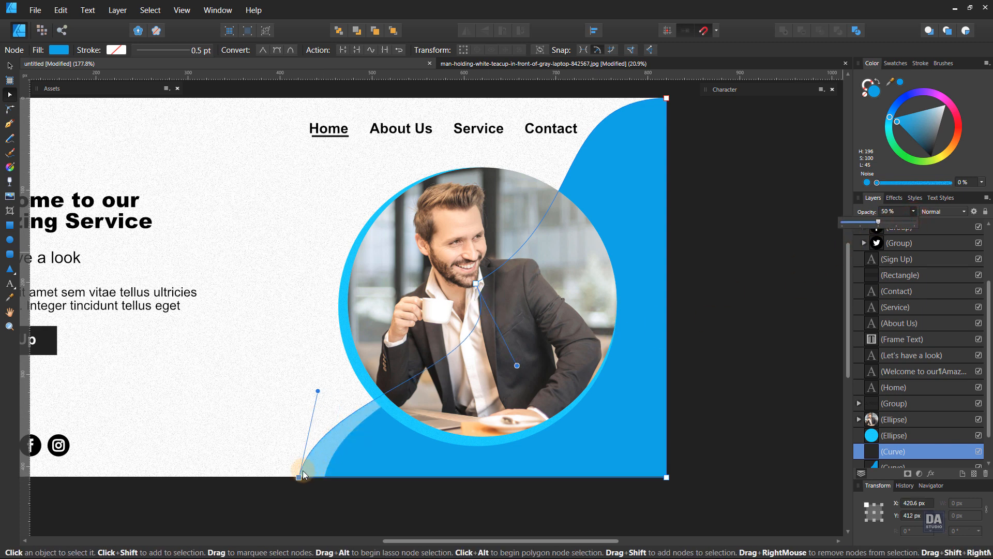
left_click_drag(299, 476, 306, 476)
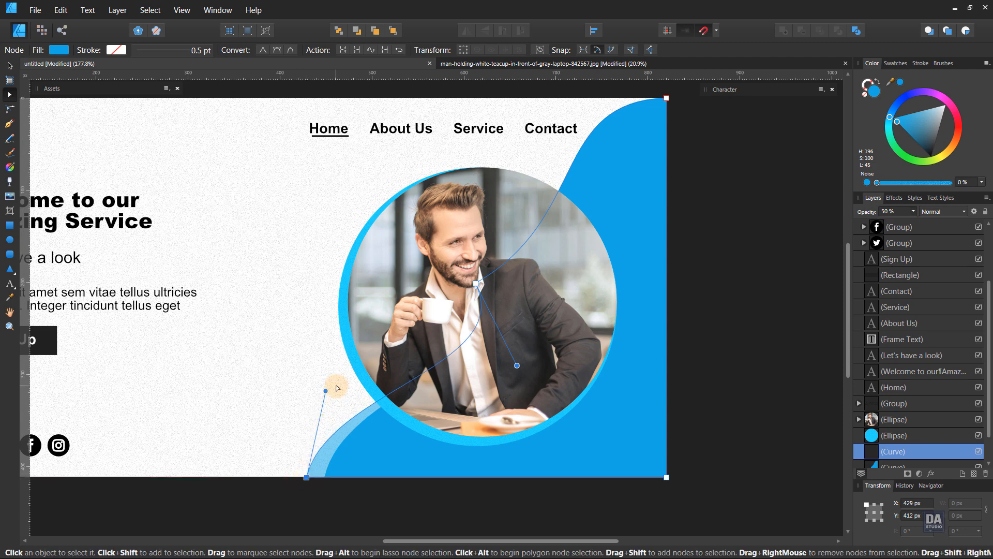
left_click_drag(325, 391, 329, 382)
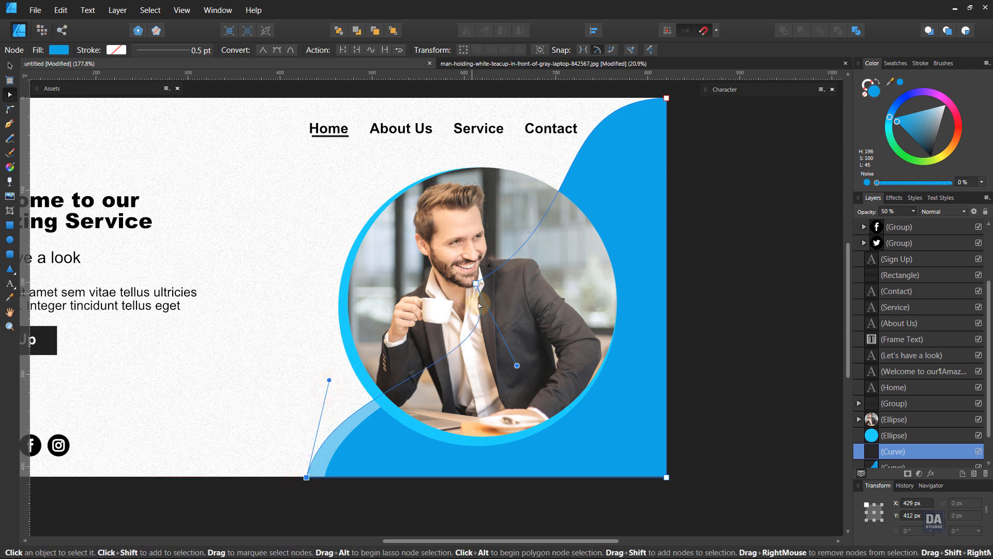
left_click_drag(518, 365, 524, 365)
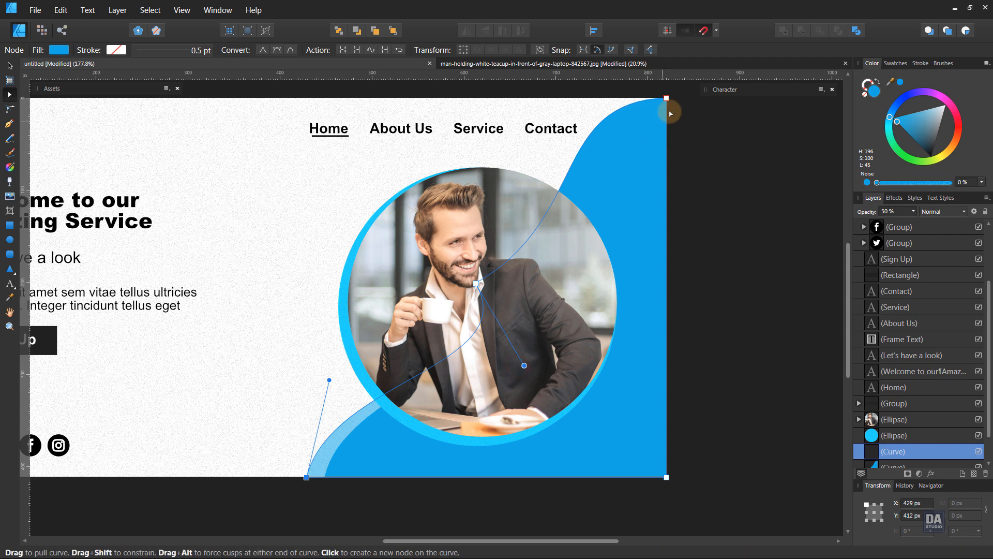
- Reshape the wave copy's upper curve by adjusting the handles of its upper-right and middle nodes, keeping the upper-right node at Y 0 px
left_click_drag(666, 98, 667, 115)
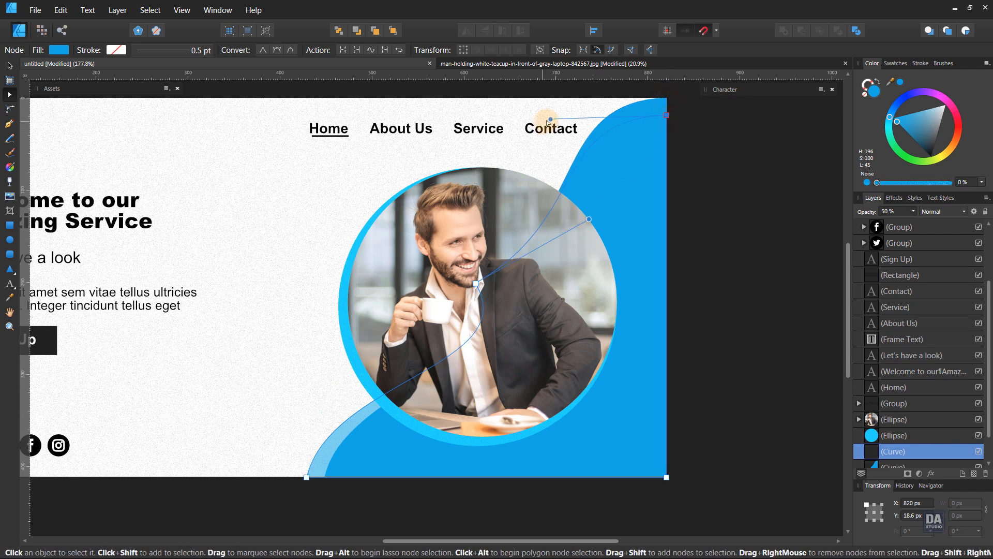
left_click_drag(545, 121, 516, 124)
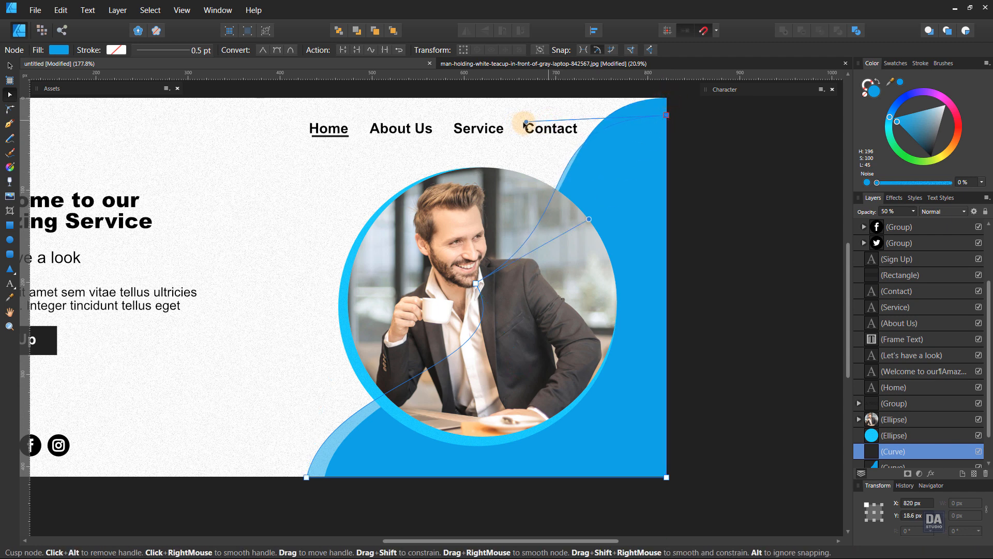
left_click_drag(666, 115, 667, 99)
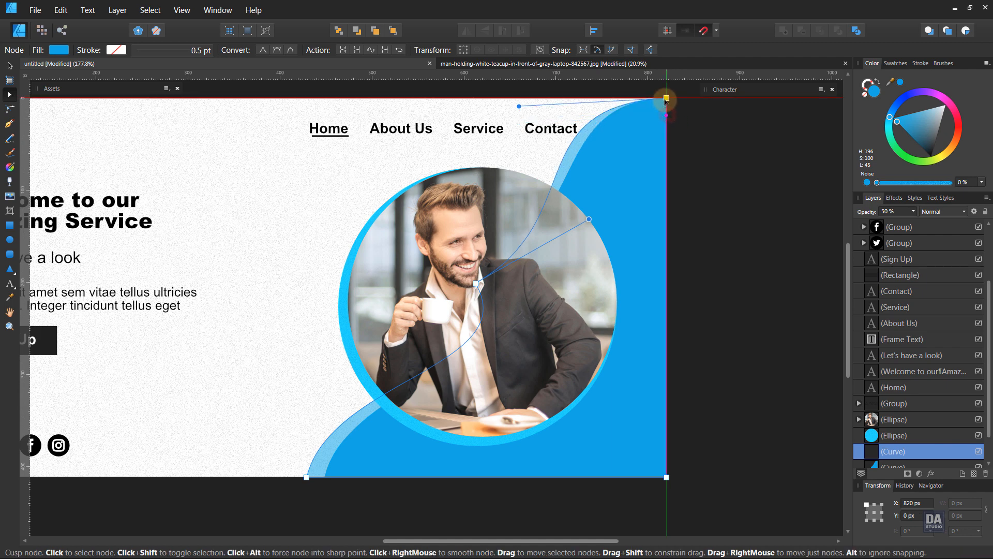
left_click_drag(519, 108, 550, 91)
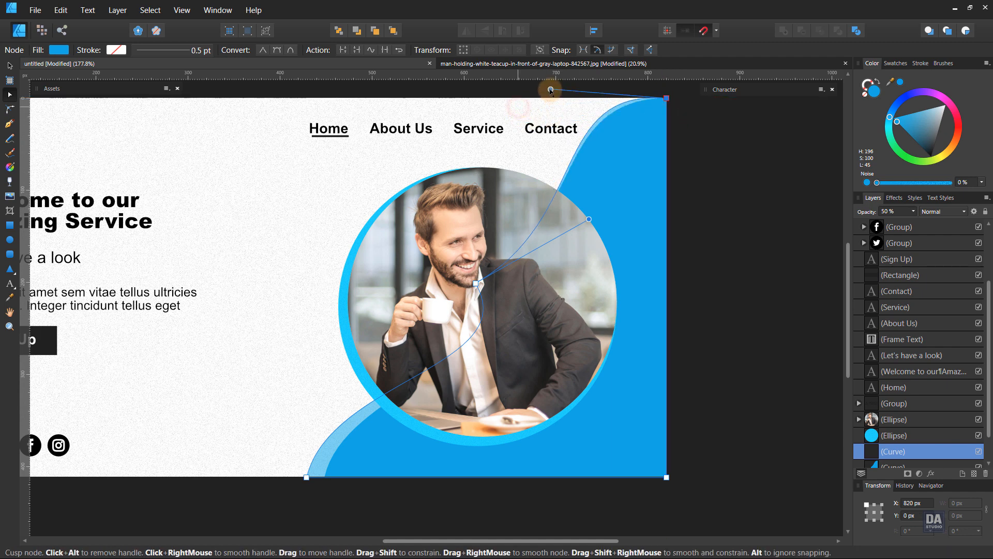
left_click_drag(588, 218, 576, 220)
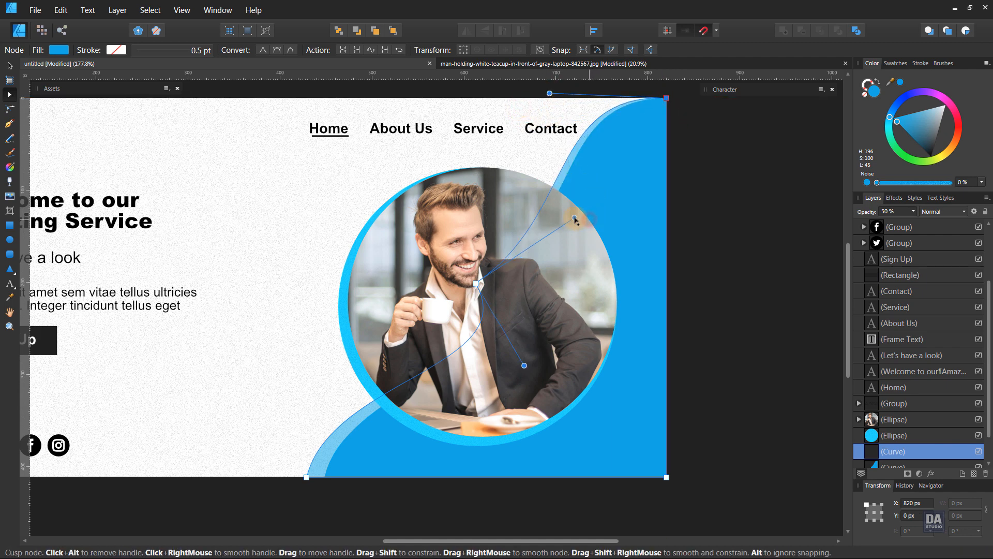
key("v")
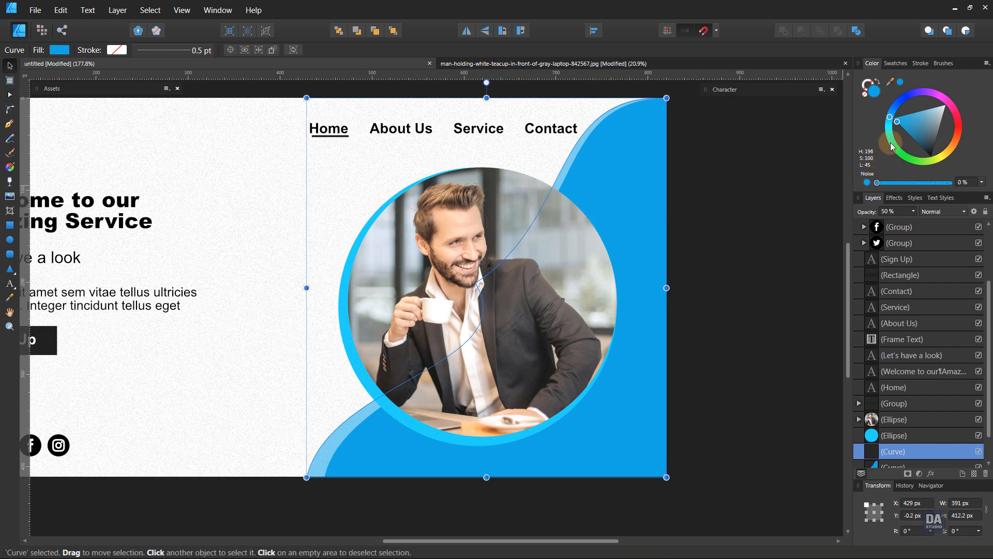
- Recolor the wave copy to cyan (H 185, S 100, L 45) and move it behind the original blue wave
left_click(889, 124)
left_click_drag(889, 125, 888, 123)
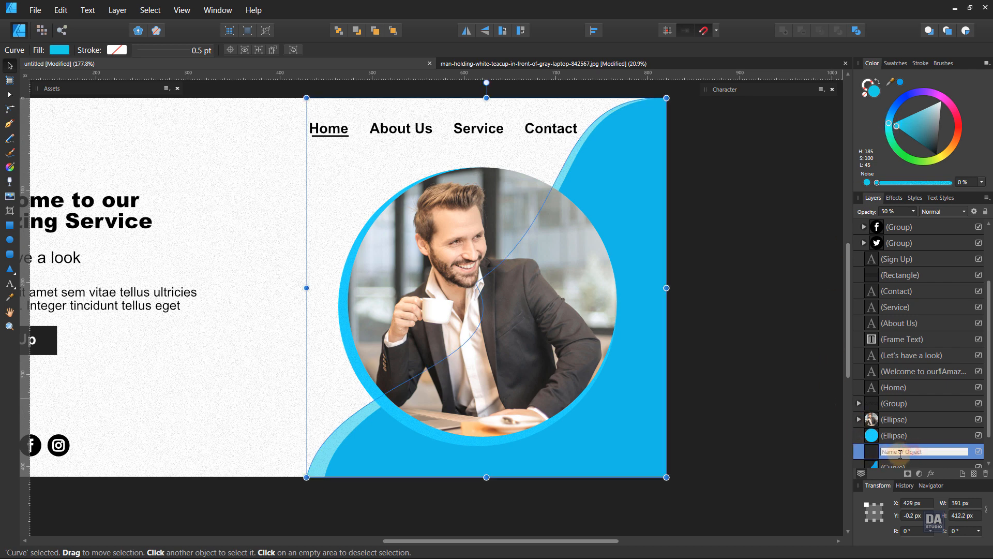
scroll(880, 451, "down", 2)
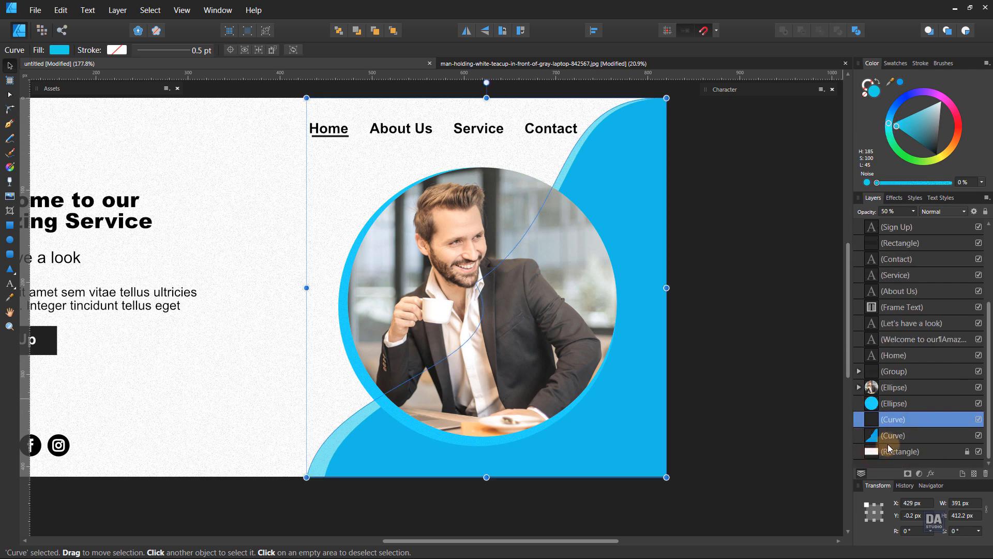
key("ctrl+bracketleft")
left_click(732, 189)
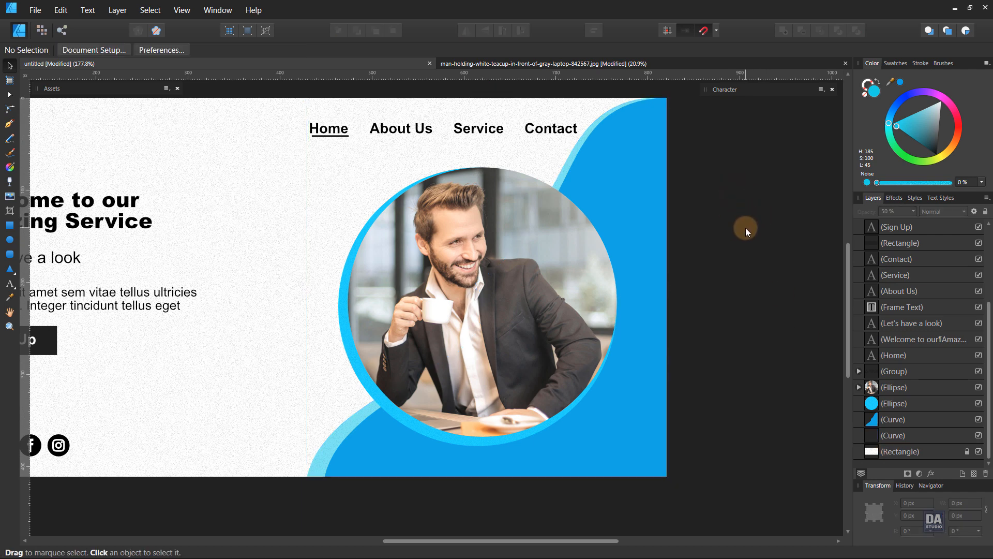
- Add an outer shadow to the photo circle with a radius of about 10.1 px and a 270° angle
key("ctrl+0")
scroll(746, 227, "up", 1)
left_click_drag(724, 247, 751, 247)
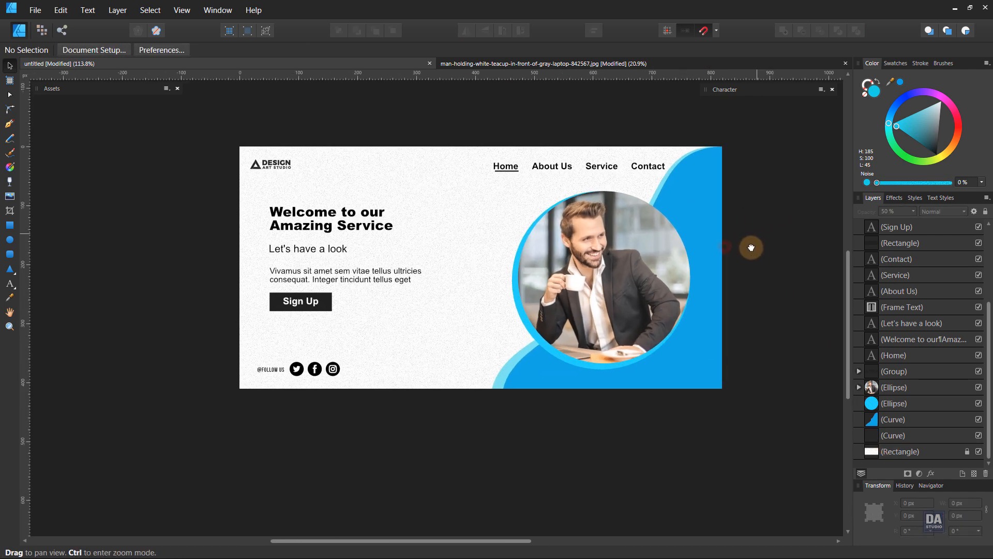
left_click(654, 330)
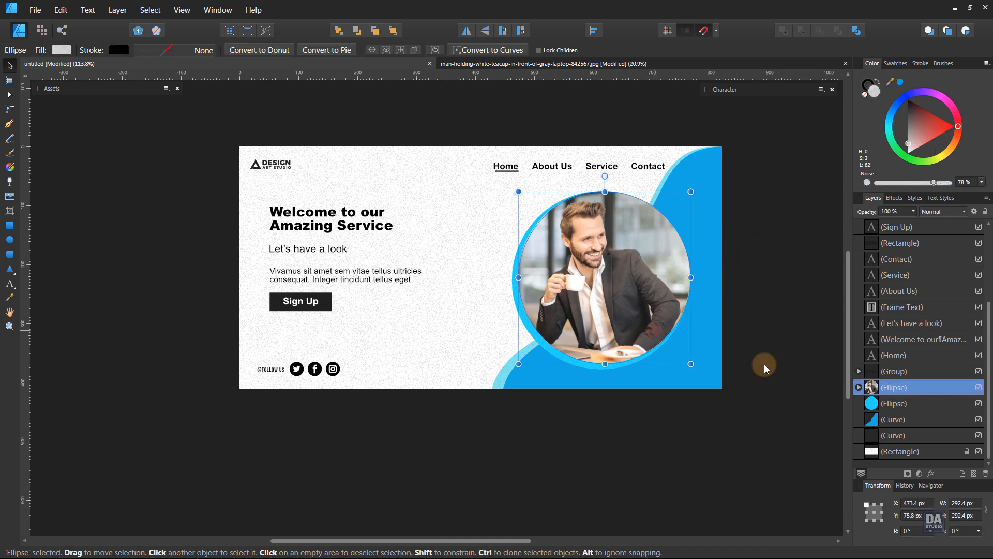
left_click(931, 475)
left_click_drag(517, 133, 349, 177)
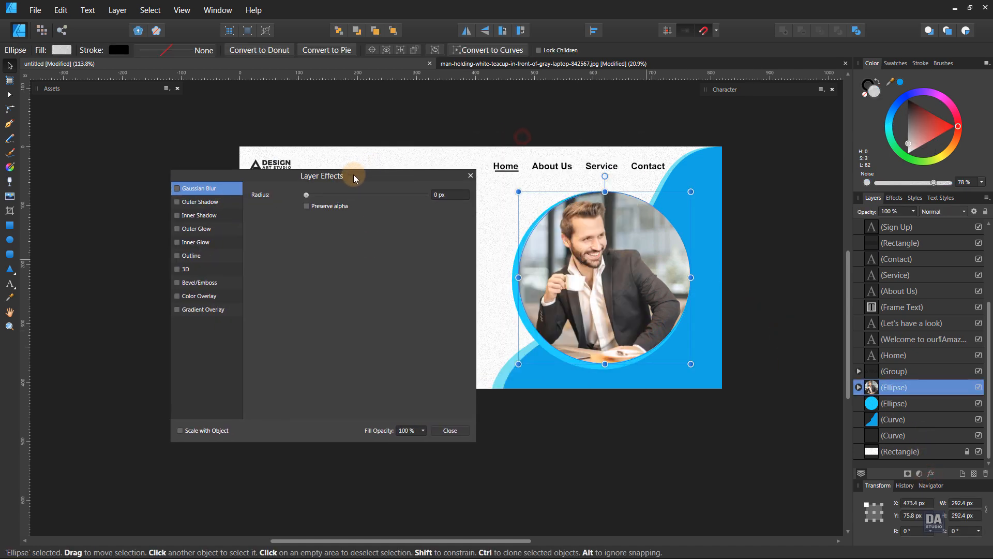
left_click(177, 202)
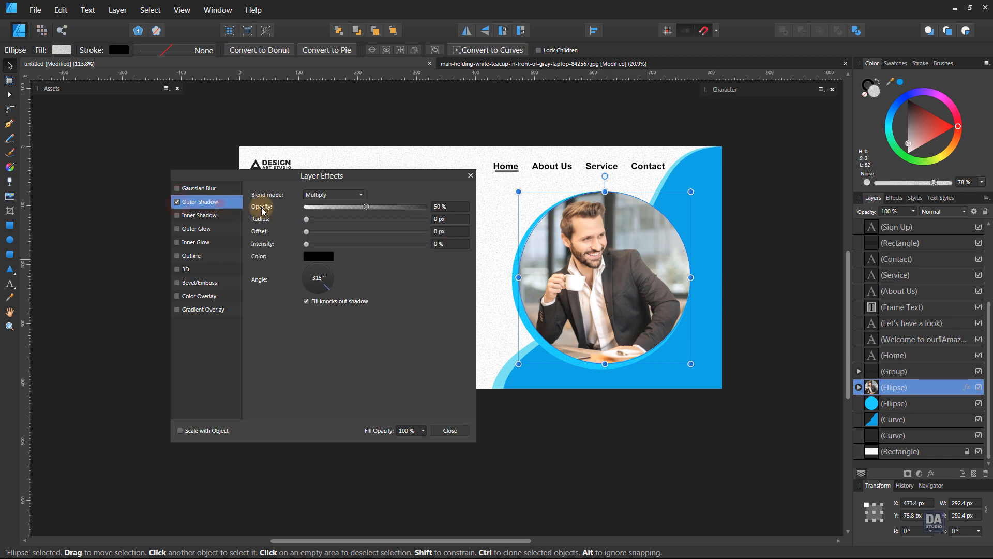
left_click_drag(309, 219, 358, 222)
left_click_drag(324, 285, 307, 296)
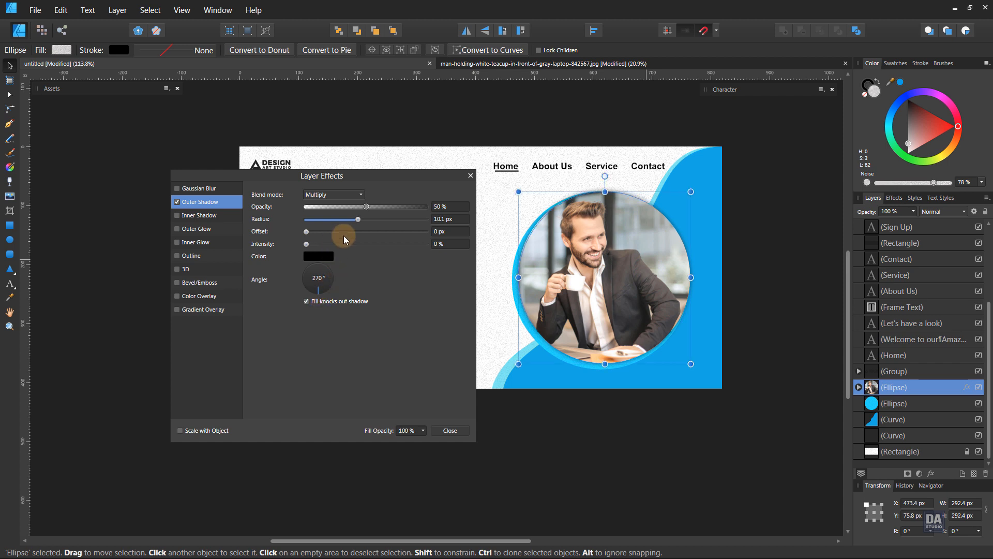
- Increase the photo circle's shadow radius to about 12.8 px, adjust its opacity and give it a small offset
left_click_drag(366, 206, 359, 207)
mouse_move(360, 219)
left_mouse_down()
mouse_move(374, 219)
mouse_move(358, 219)
mouse_move(371, 206)
left_mouse_up()
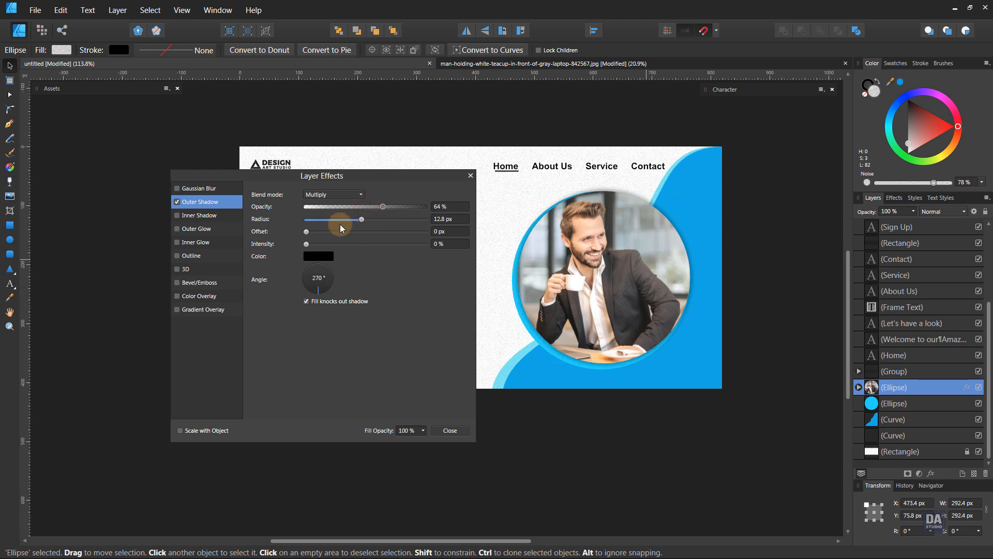
left_click_drag(307, 232, 334, 231)
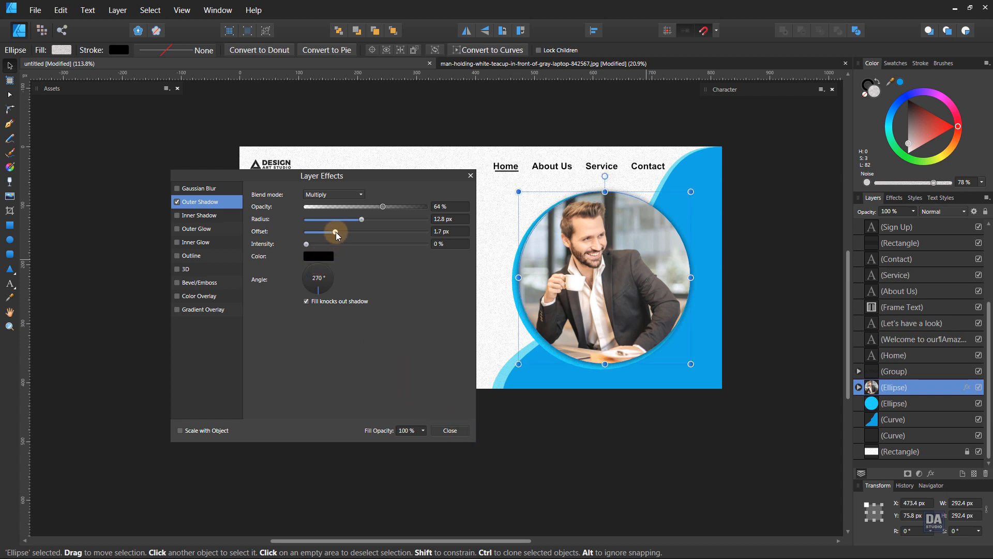
left_click_drag(336, 232, 354, 208)
left_click(457, 429)
left_click(612, 440)
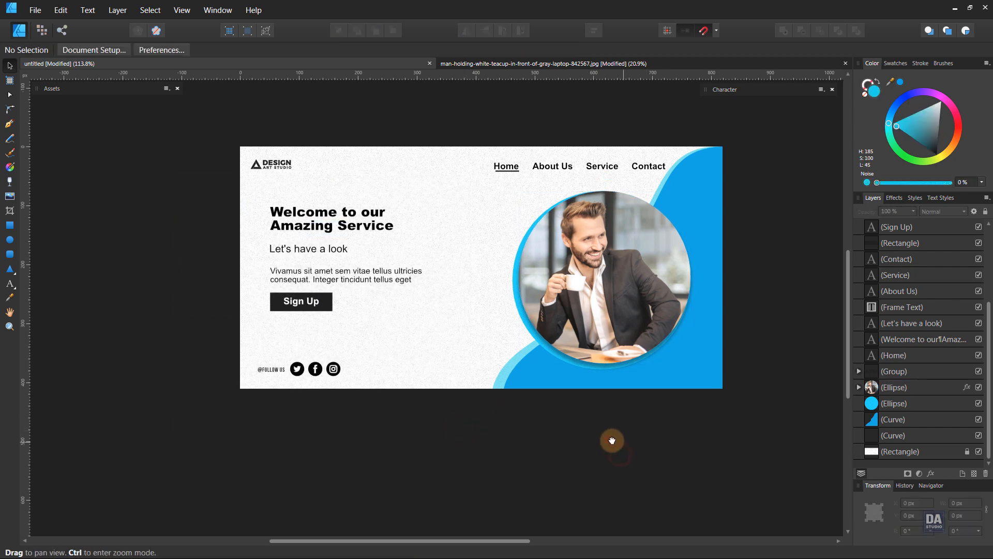
- Fill the Sign Up button's rectangle with the sampled blue (H 198, S 100, L 45)
left_click(329, 318)
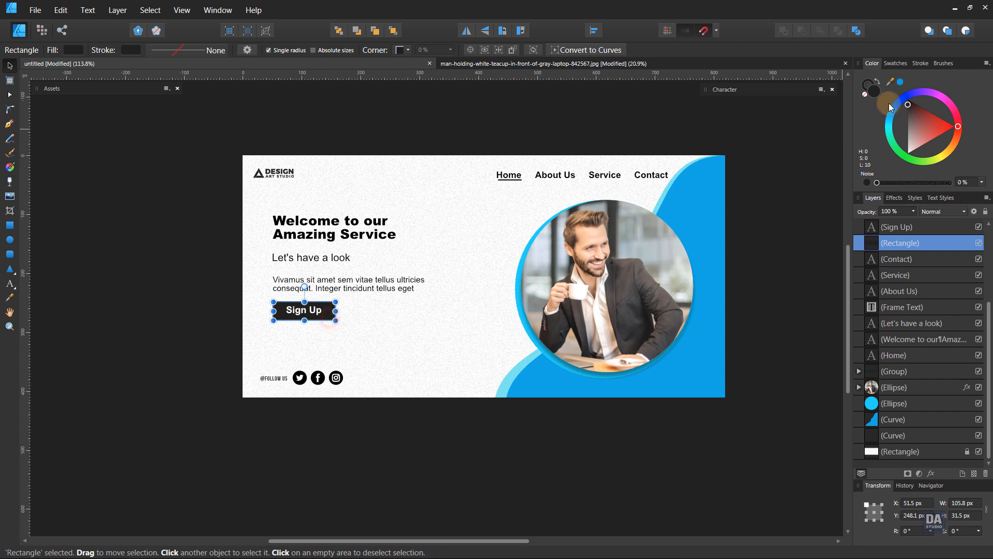
left_click(900, 83)
left_click(787, 334)
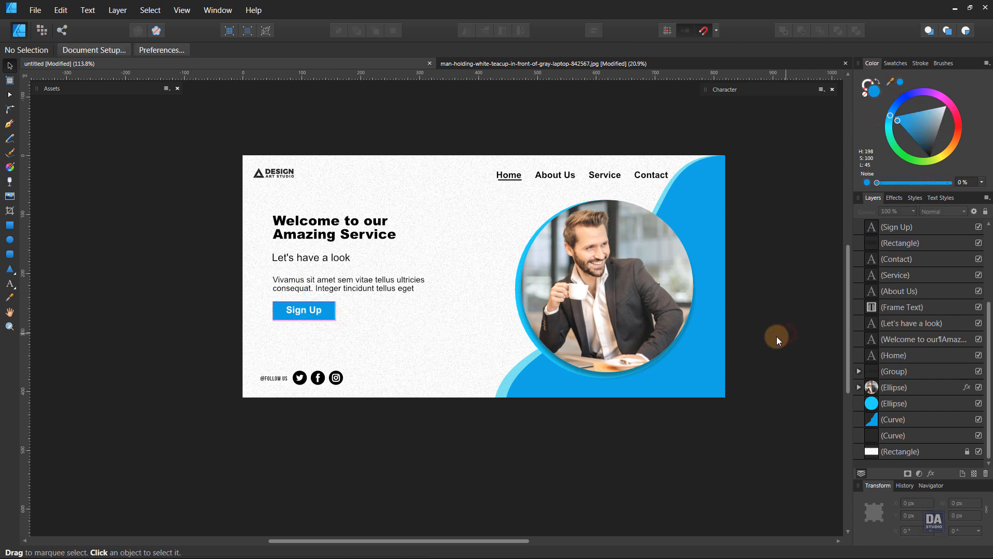
- Fill the Twitter, Facebook and Instagram icon circles together with the same blue (H 198, S 100, L 45)
left_click_drag(386, 314, 347, 371)
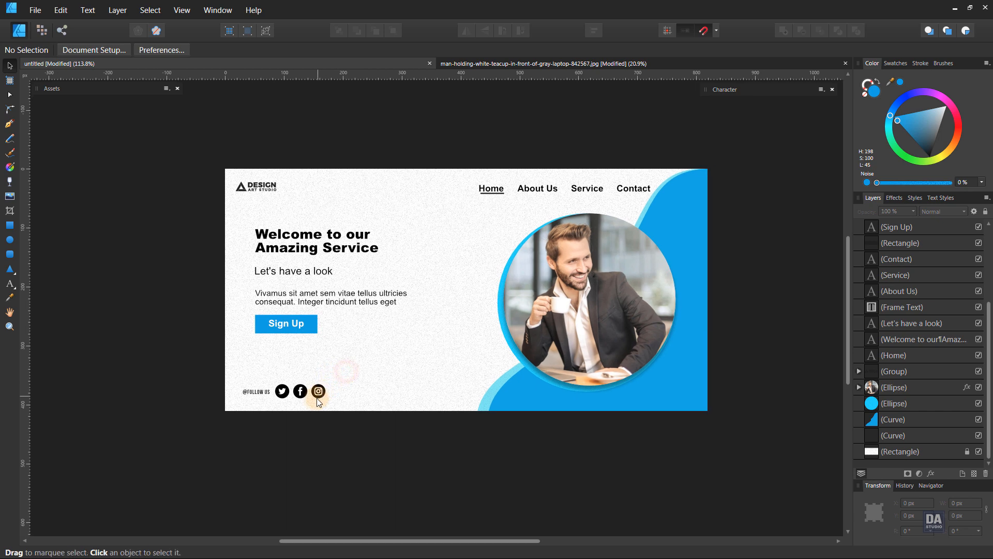
scroll(280, 395, "up", 3)
left_click(285, 394)
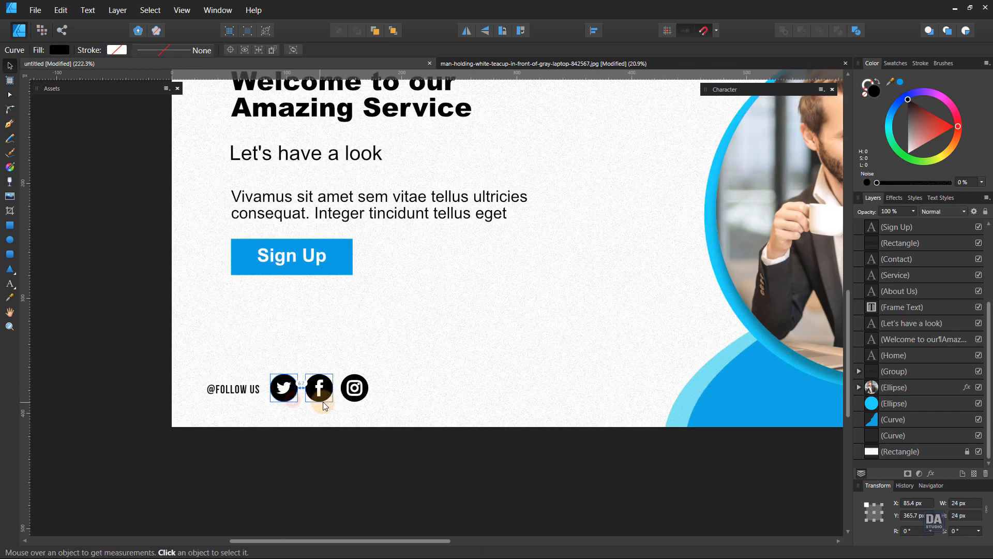
left_click(322, 400, "shift")
left_click(356, 394, "shift")
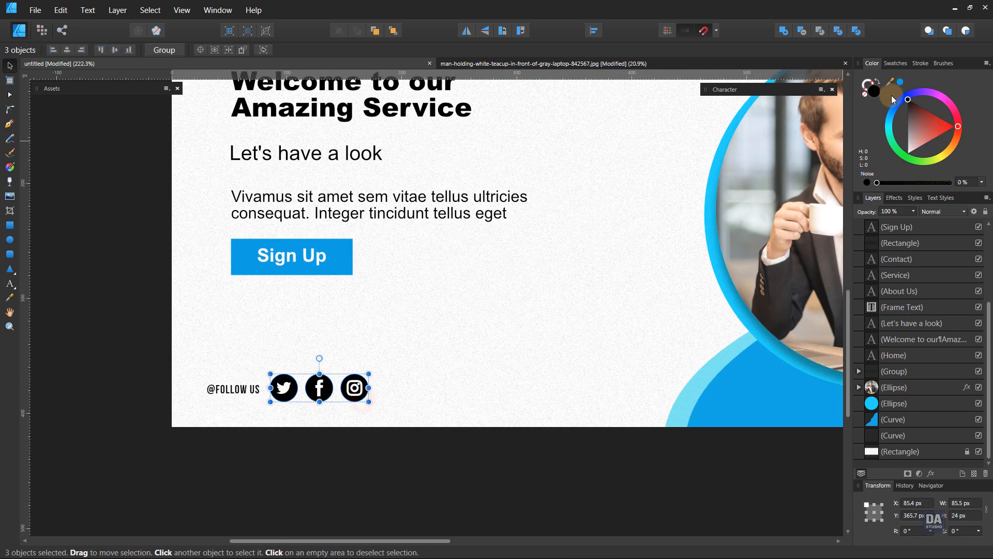
left_click(900, 82)
left_click(483, 491)
- Apply the sampled blue (H 198, S 100, L 45) to both the fill and the stroke of the Design Art Studio logo
left_click_drag(512, 366, 400, 435)
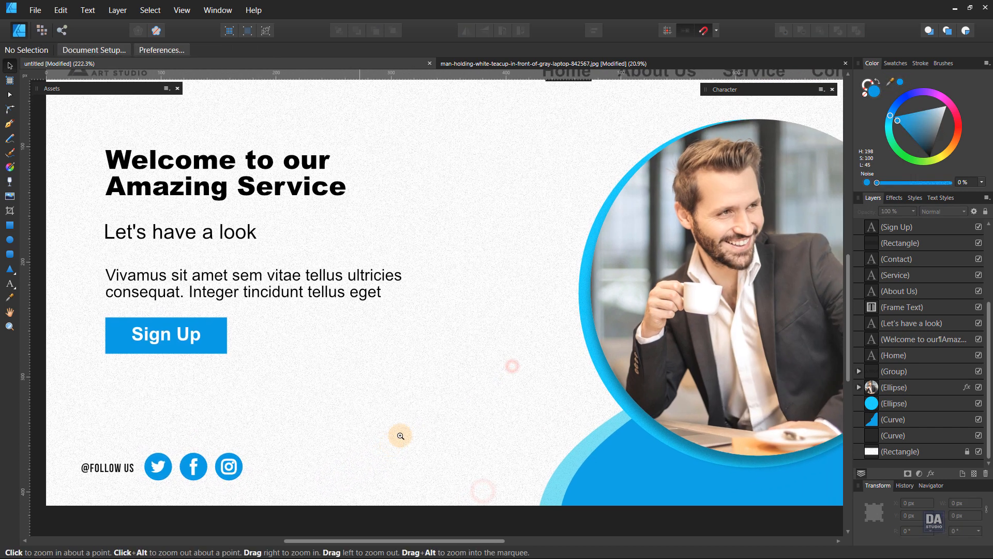
left_click_drag(431, 353, 387, 328)
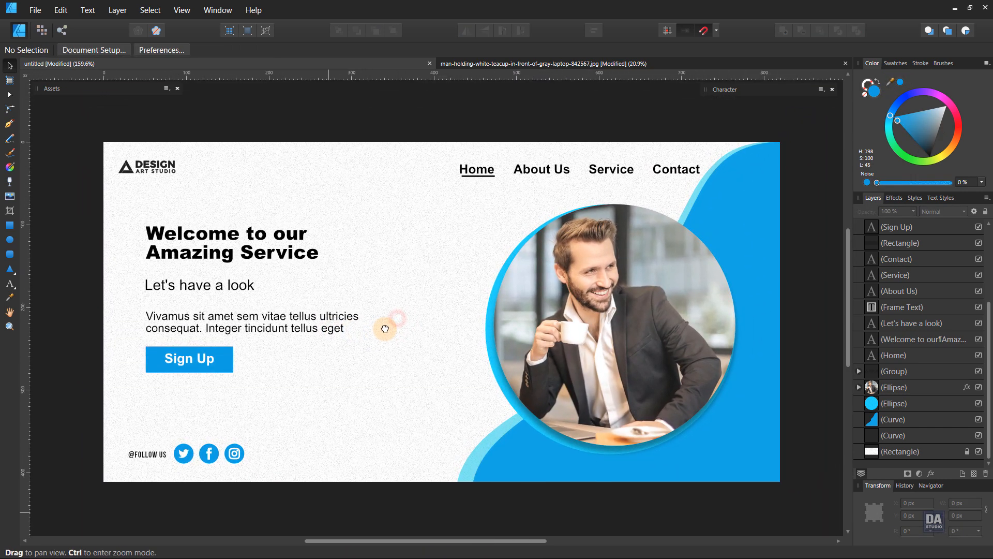
left_click(155, 176)
left_click(902, 82)
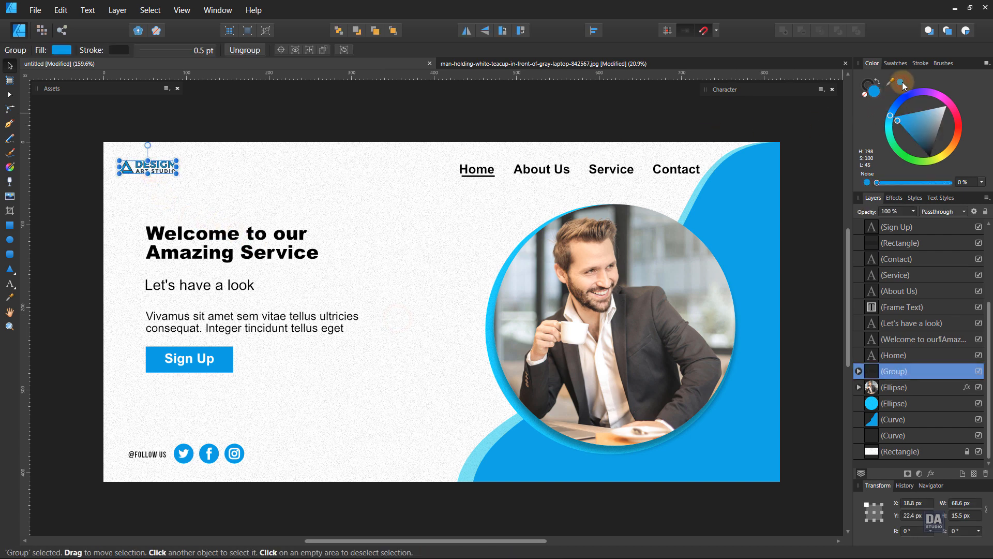
key("x")
left_click(901, 82)
left_click(806, 118)
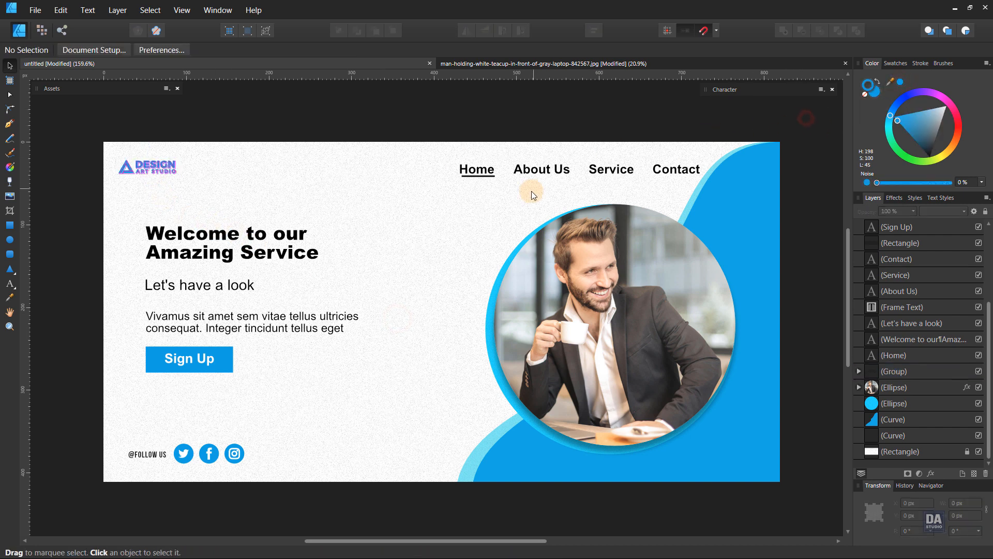
- Recolor the stroke of the underline beneath Home with the sampled blue
left_click(486, 177)
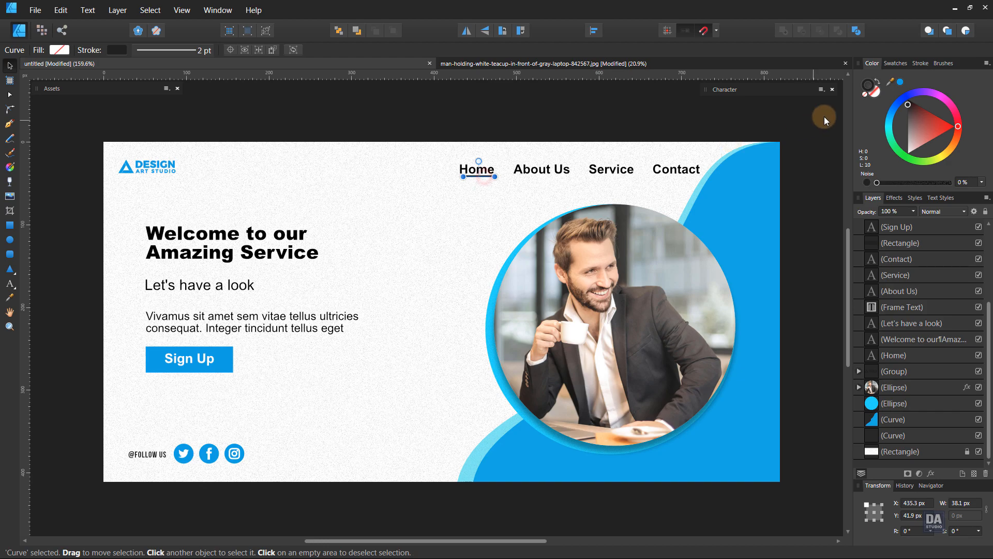
left_click(758, 111)
left_click_drag(688, 158, 685, 159)
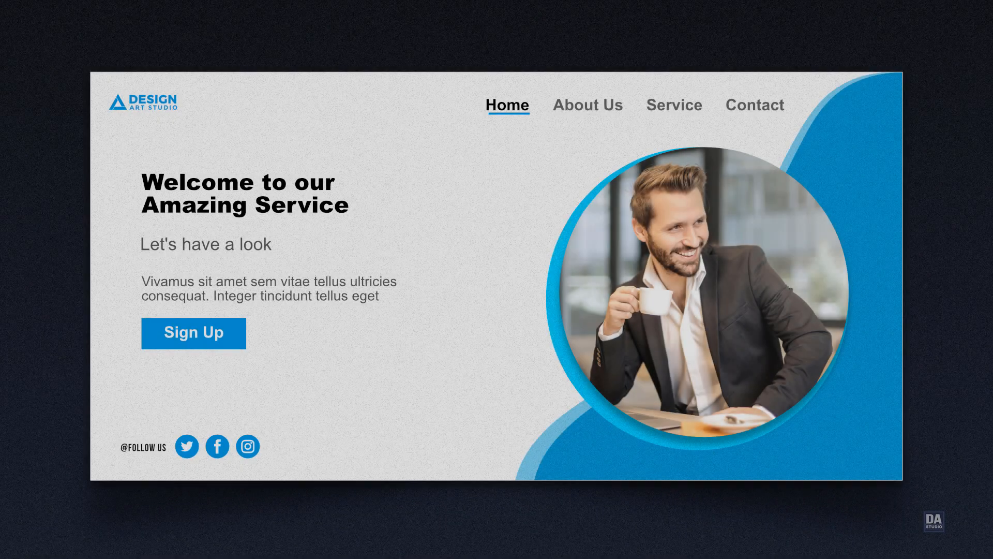